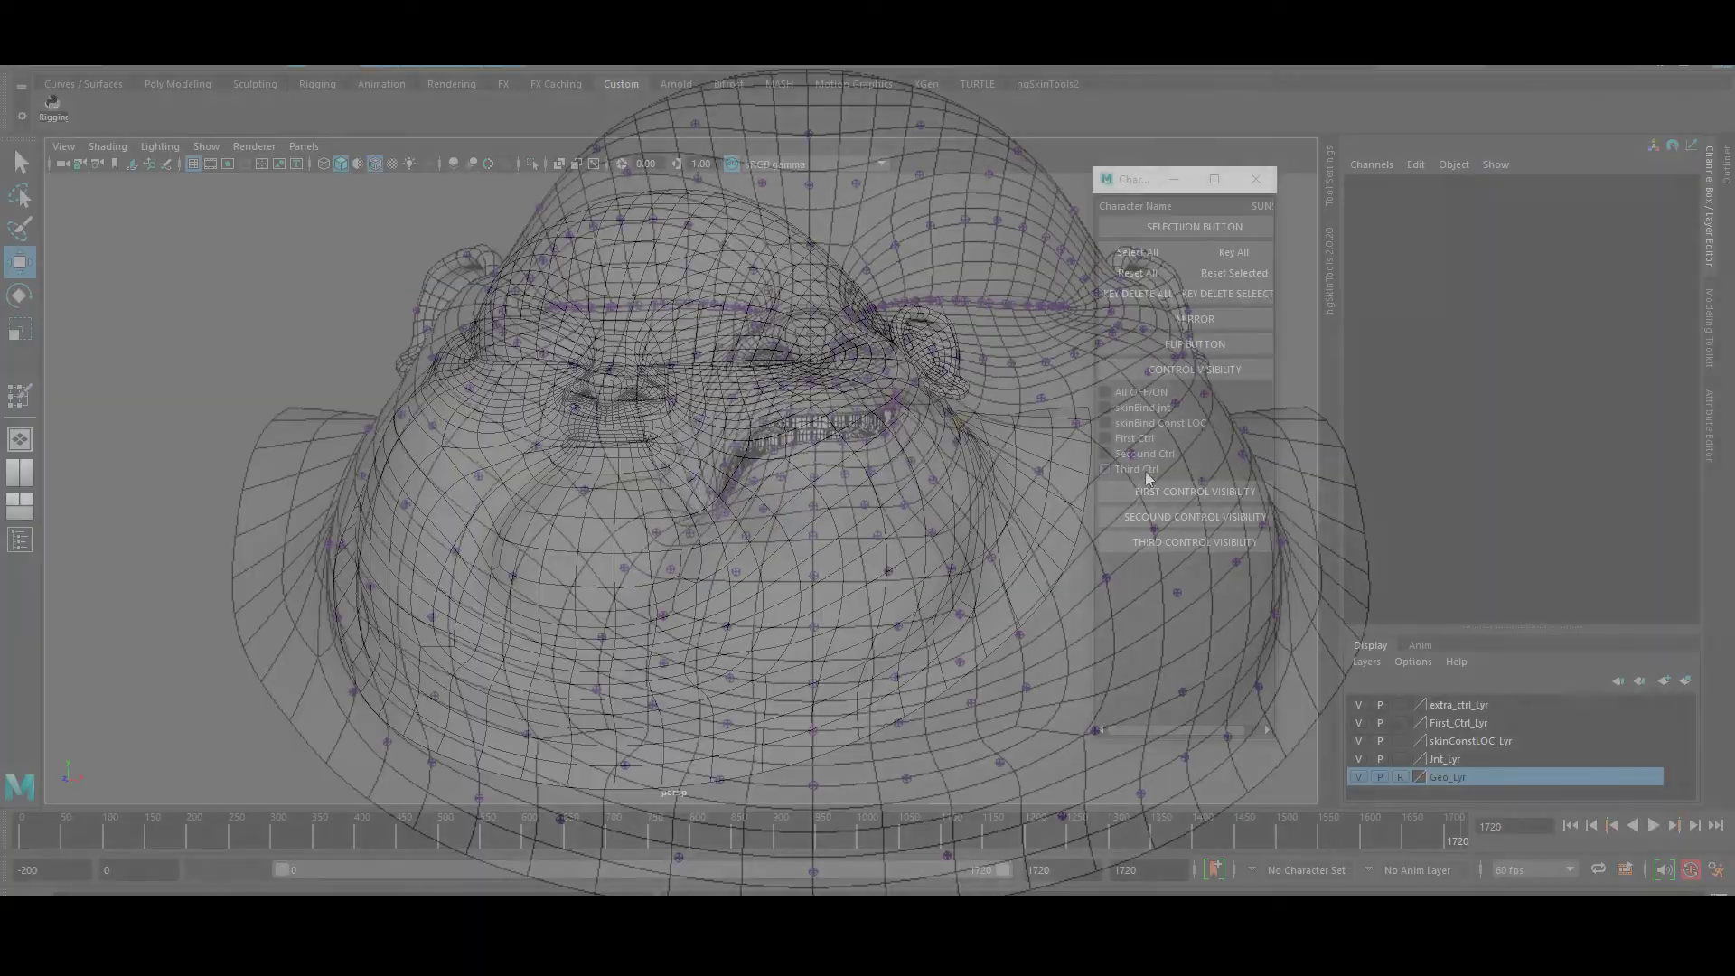
# Try moving both eyebrow main controls together to about -0.33 in Translate Y and 1.16 in Translate Z
pyautogui.keyDown('alt'); pyautogui.moveTo(779, 425); pyautogui.dragTo(793, 376); pyautogui.keyUp('alt')
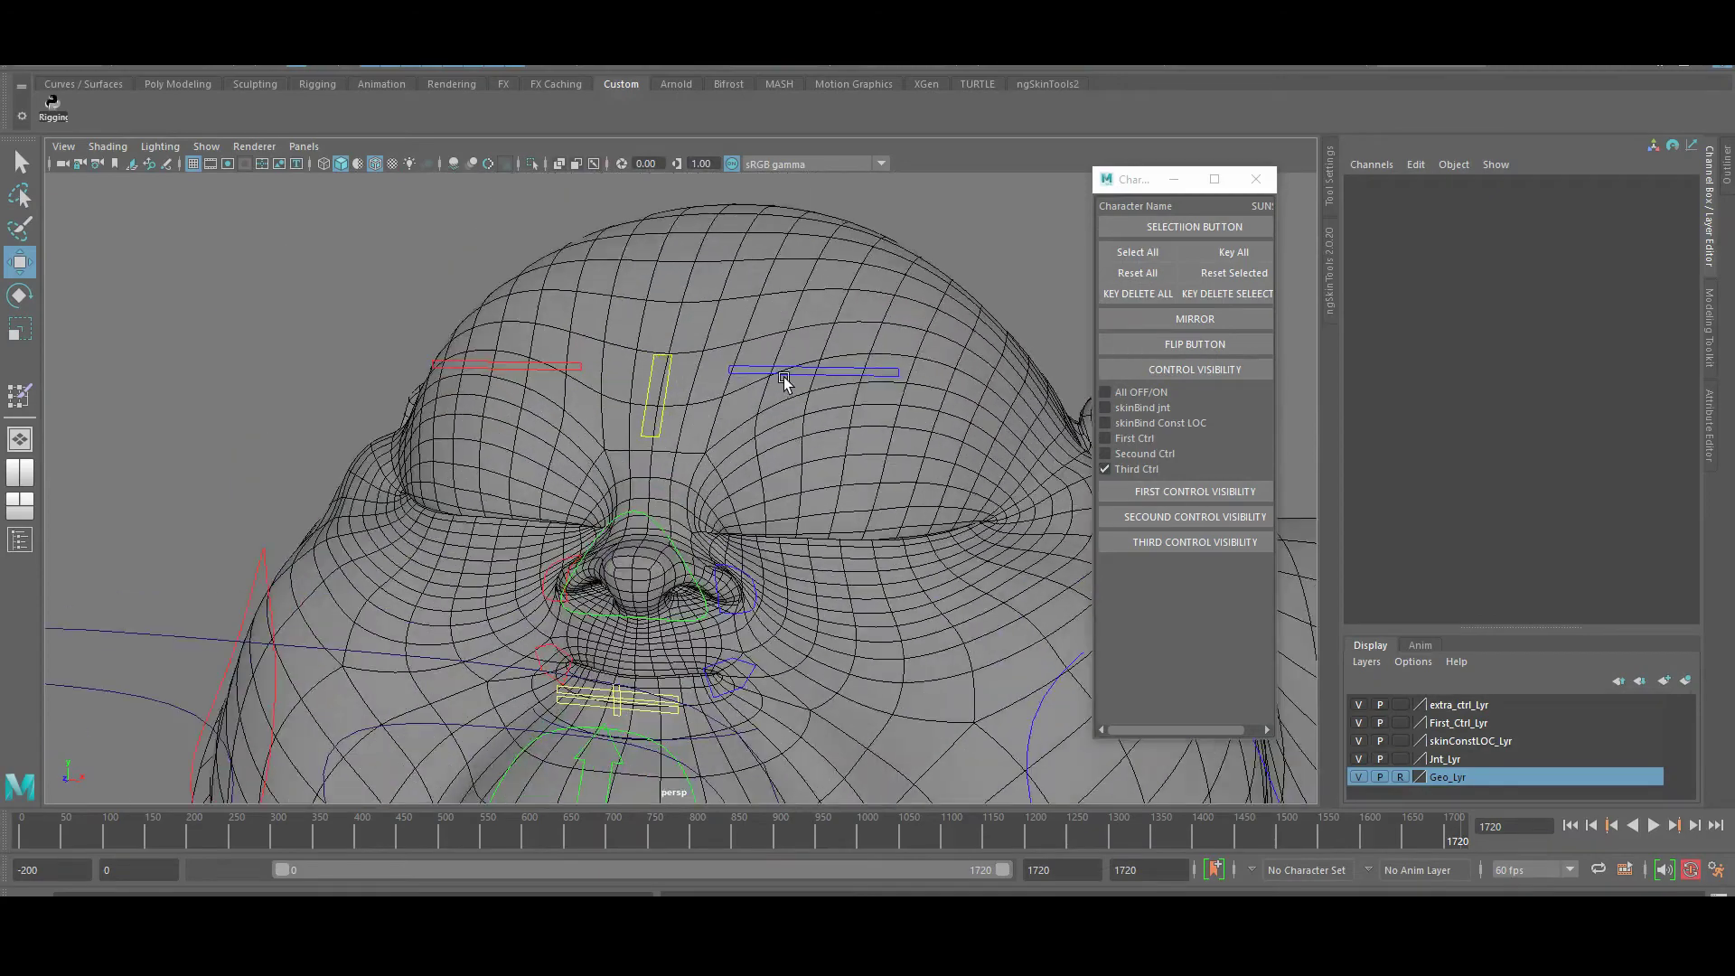
pyautogui.click(793, 374)
pyautogui.keyDown('alt'); pyautogui.moveTo(536, 342); pyautogui.dragTo(765, 430); pyautogui.keyUp('alt')
pyautogui.moveTo(771, 355); pyautogui.dragTo(610, 331)
pyautogui.moveTo(518, 287); pyautogui.dragTo(513, 312)
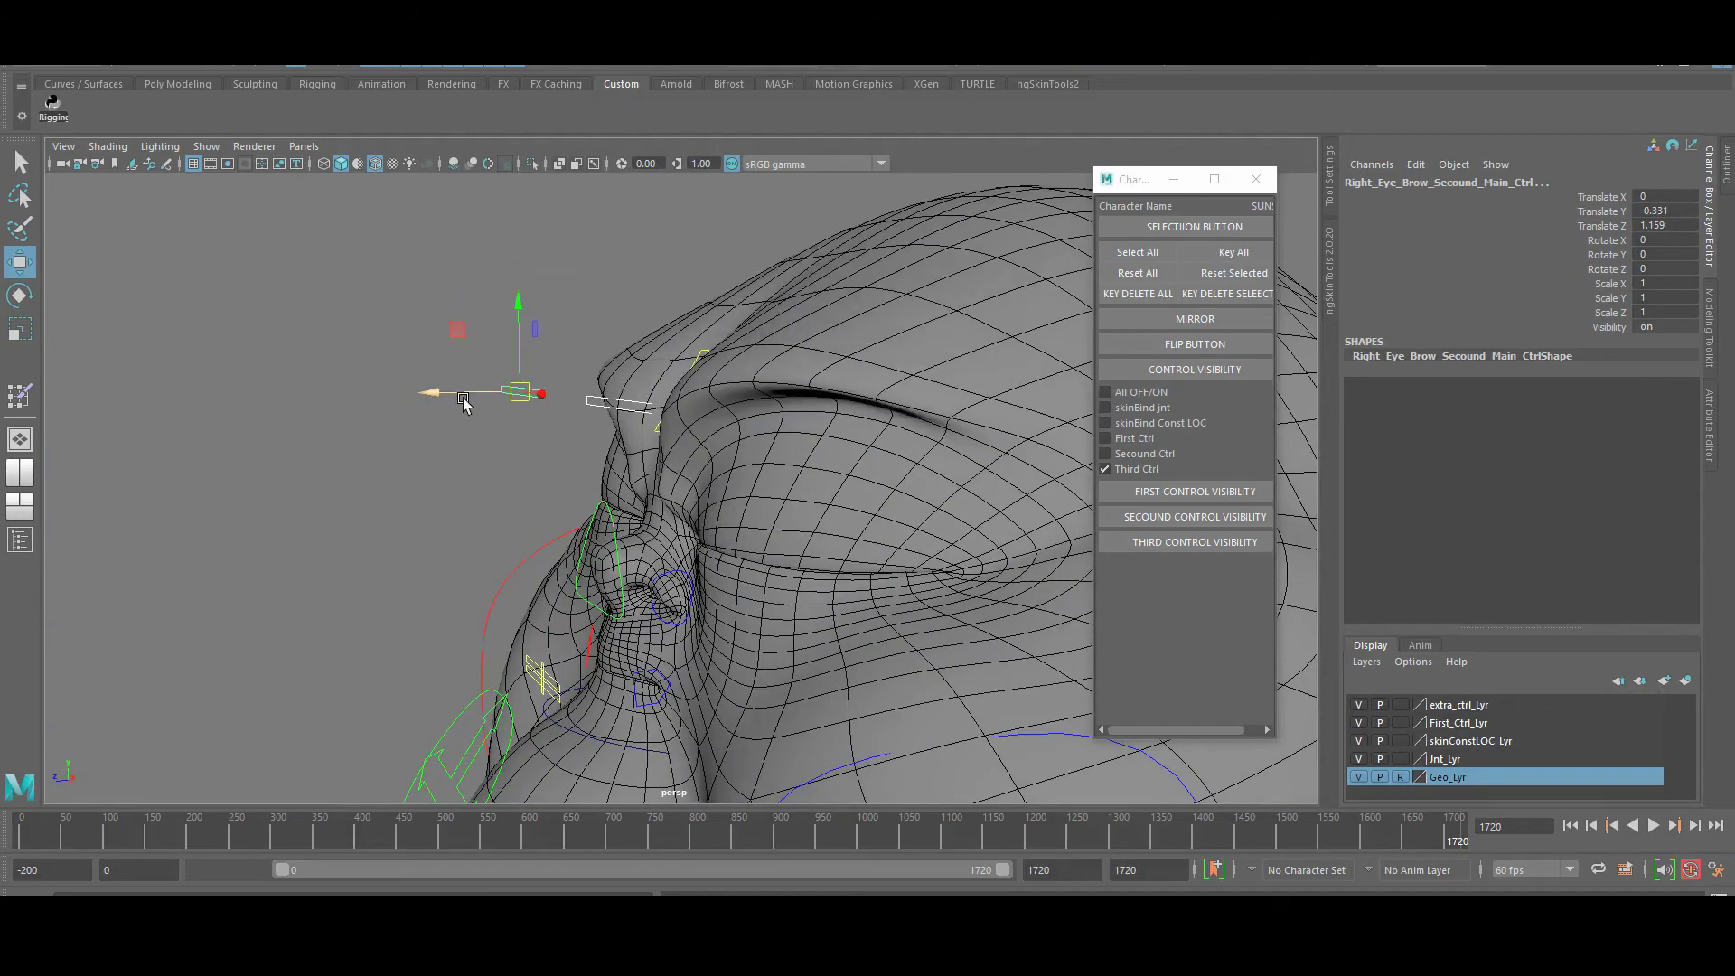
pyautogui.keyDown('alt'); pyautogui.moveTo(483, 404); pyautogui.dragTo(1315, 327); pyautogui.keyUp('alt')
# Try moving and rotating the nose control, with about -11 in Rotate X and 3 in Rotate Y
pyautogui.keyDown('alt'); pyautogui.moveTo(670, 504); pyautogui.dragTo(667, 547); pyautogui.keyUp('alt')
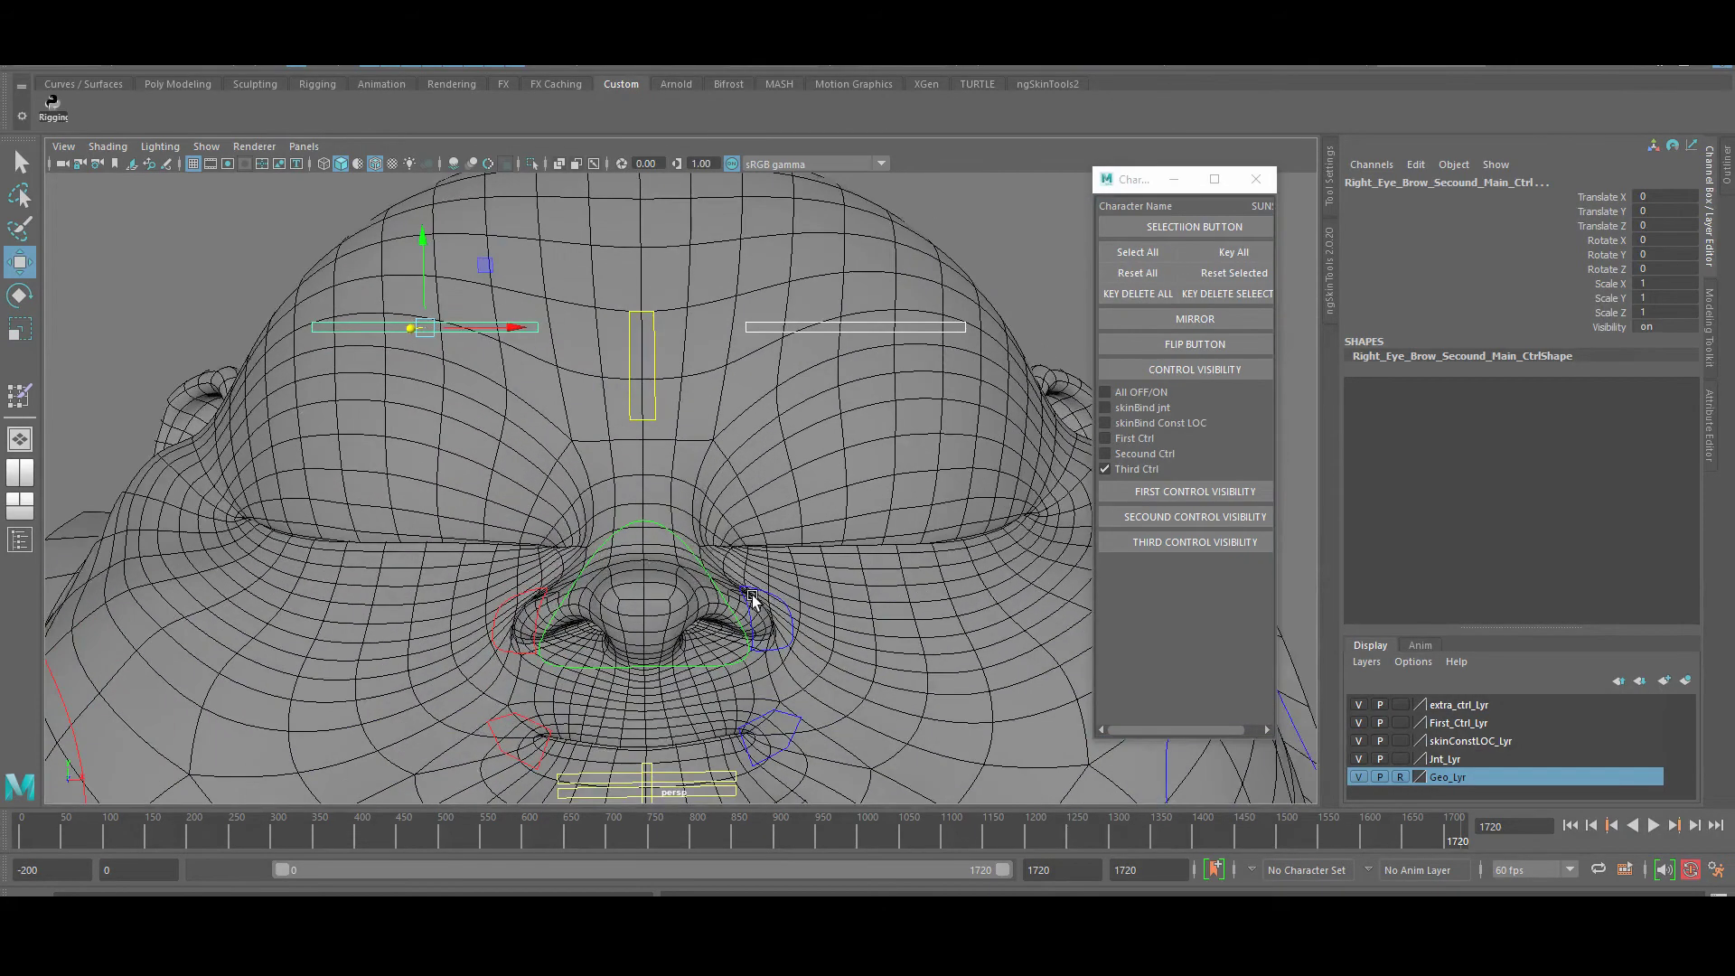
pyautogui.click(667, 550)
pyautogui.press('e')
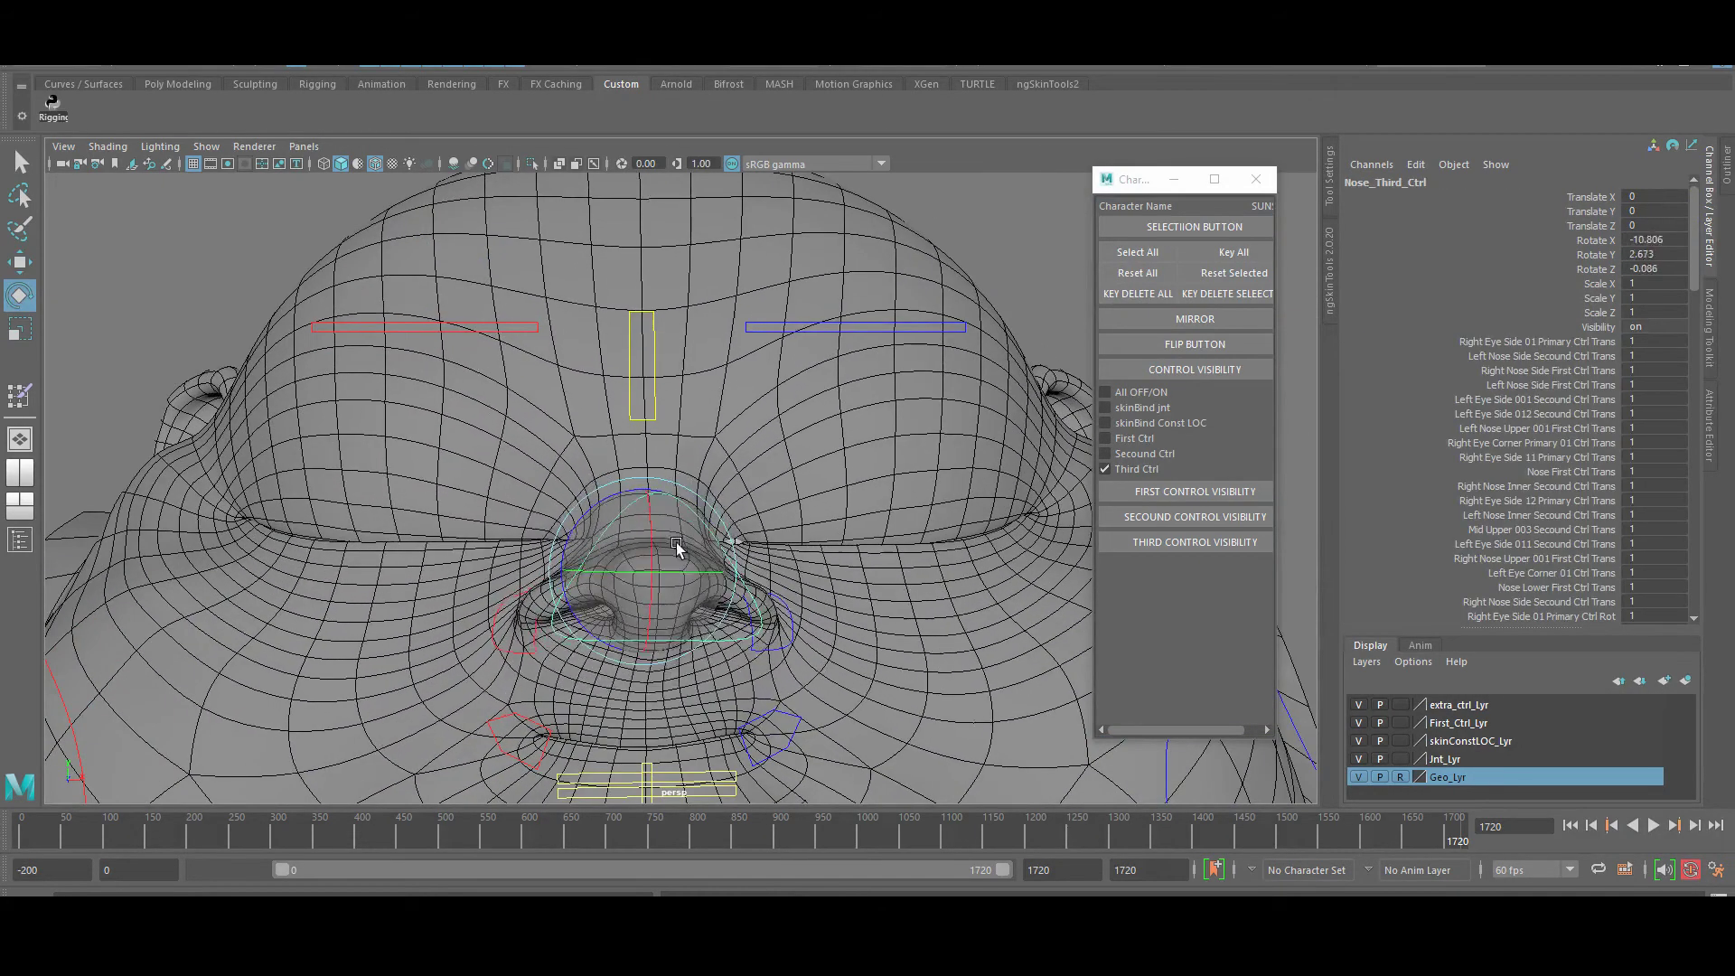
pyautogui.press('q')
pyautogui.keyDown('alt'); pyautogui.moveTo(682, 551); pyautogui.dragTo(719, 570); pyautogui.keyUp('alt')
pyautogui.click(730, 619)
pyautogui.press('w')
pyautogui.click(652, 674)
pyautogui.keyDown('alt'); pyautogui.moveTo(652, 674); pyautogui.dragTo(813, 580); pyautogui.keyUp('alt')
# Set Smile to 10 on both lip corner third controls
pyautogui.press('q')
pyautogui.click(842, 584)
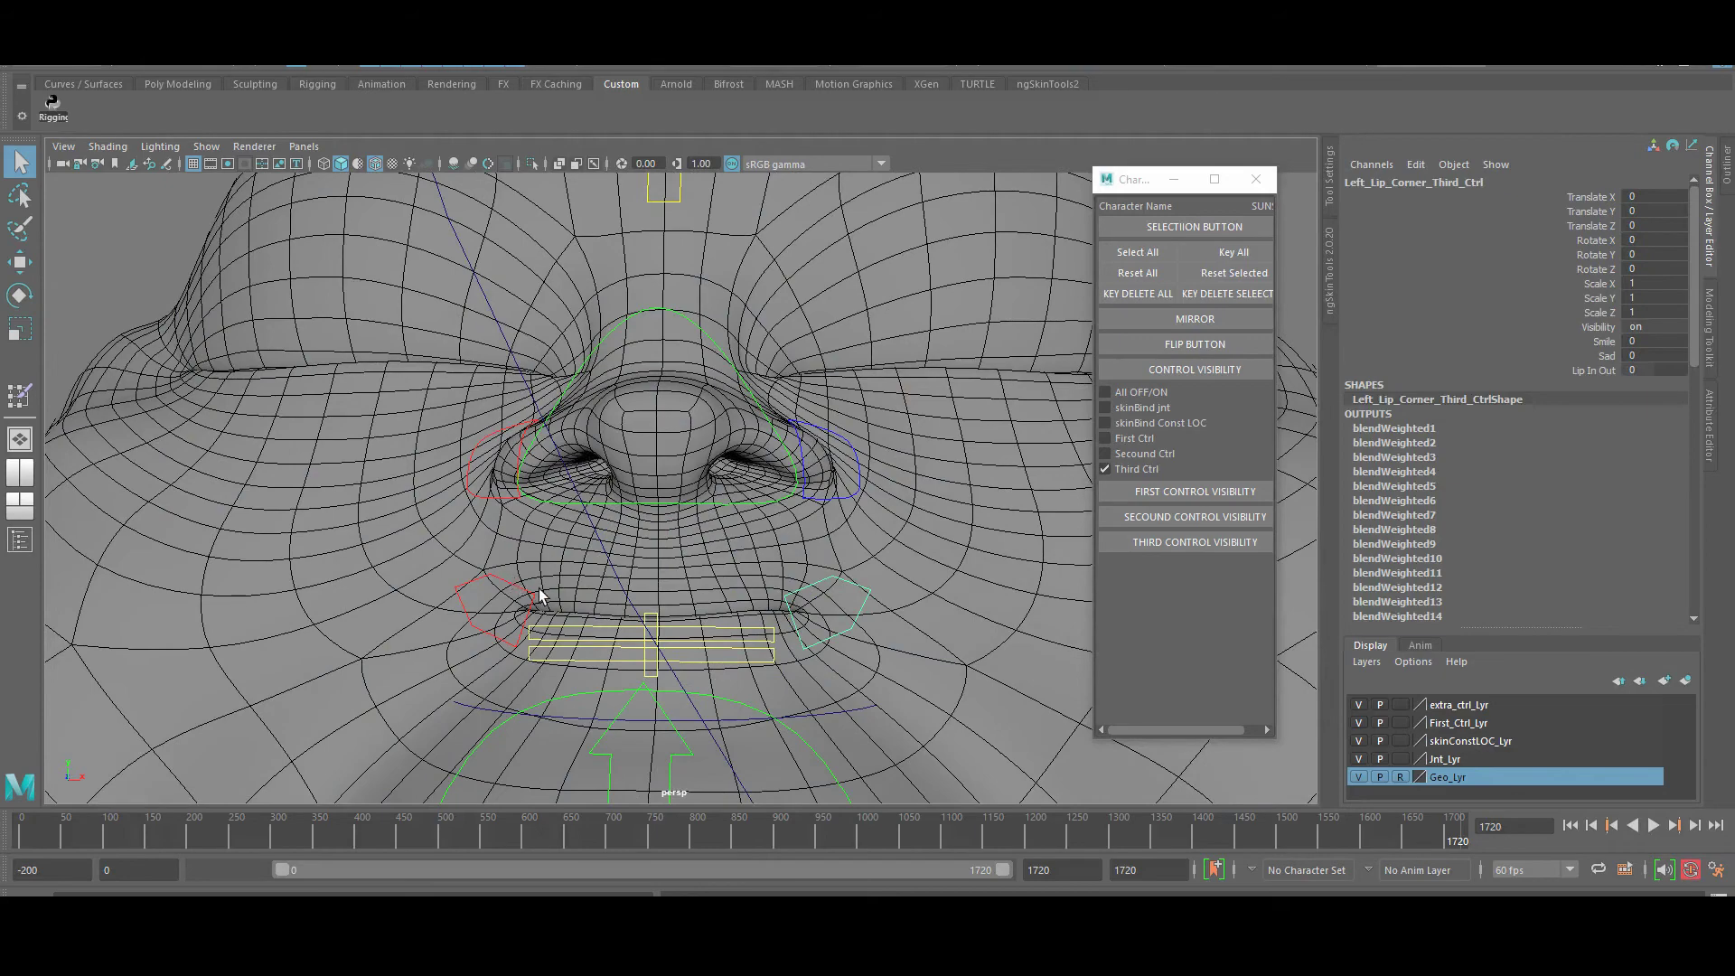
pyautogui.write('10')
pyautogui.press('Return')
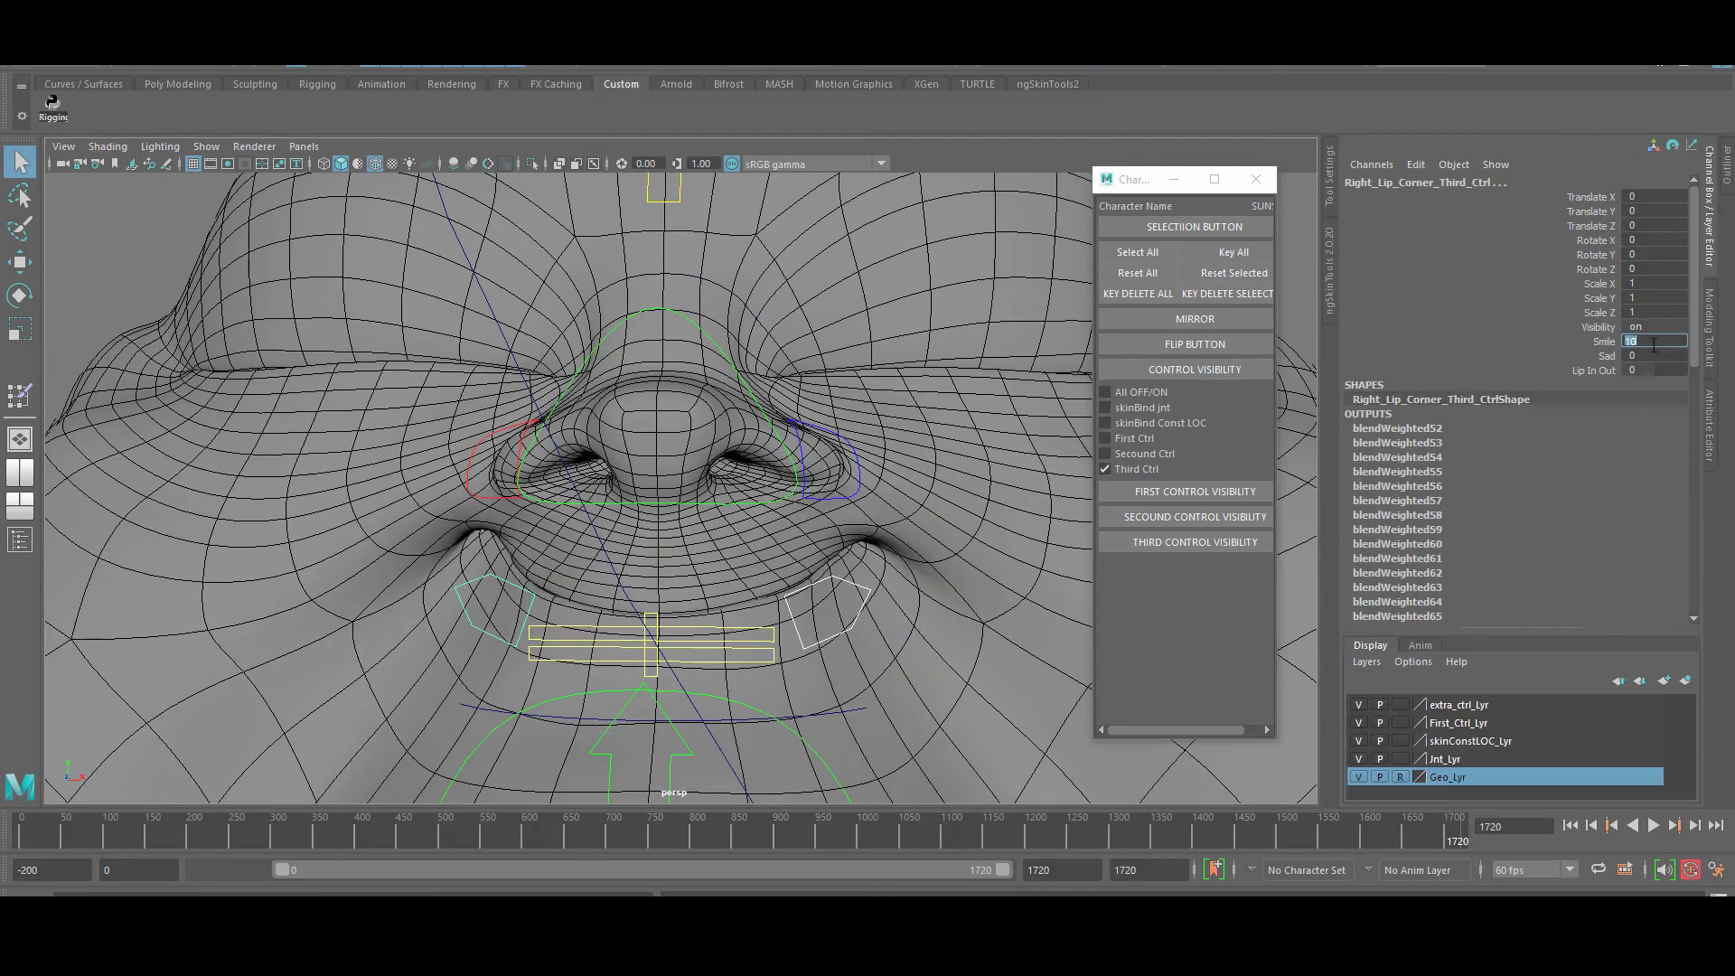
# Reset Smile to 0 and set Sad to 10 on both lip corner controls
pyautogui.write('0')
pyautogui.press('Tab')
pyautogui.write('10')
pyautogui.press('Return')
# Reset Sad to 0 and set Lip In Out to 10 on both lip corner controls
pyautogui.keyDown('alt'); pyautogui.moveTo(745, 538); pyautogui.dragTo(804, 566); pyautogui.keyUp('alt')
pyautogui.write('0')
pyautogui.press('Tab')
pyautogui.write('8')
pyautogui.press('Return')
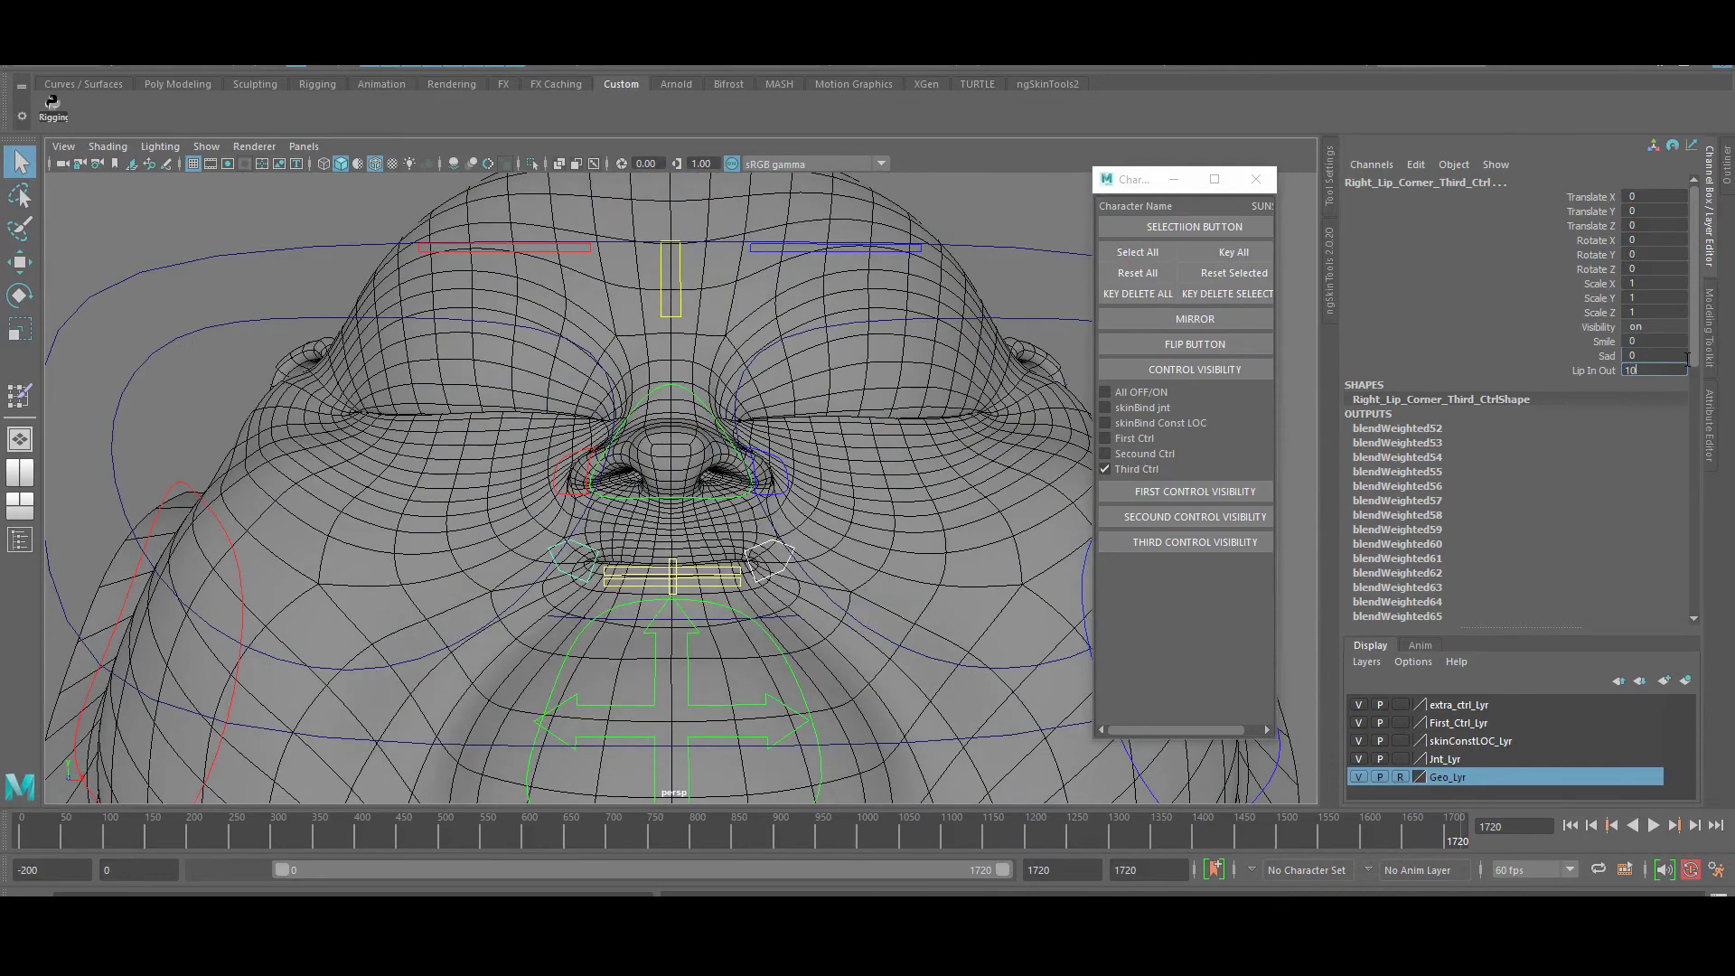
# Try raising the lower head control to about 0.48 in Translate Y
pyautogui.keyDown('alt'); pyautogui.moveTo(795, 451); pyautogui.dragTo(618, 662); pyautogui.keyUp('alt')
pyautogui.click(632, 569)
pyautogui.press('q')
pyautogui.click(657, 485)
pyautogui.press('w')
pyautogui.click(620, 668)
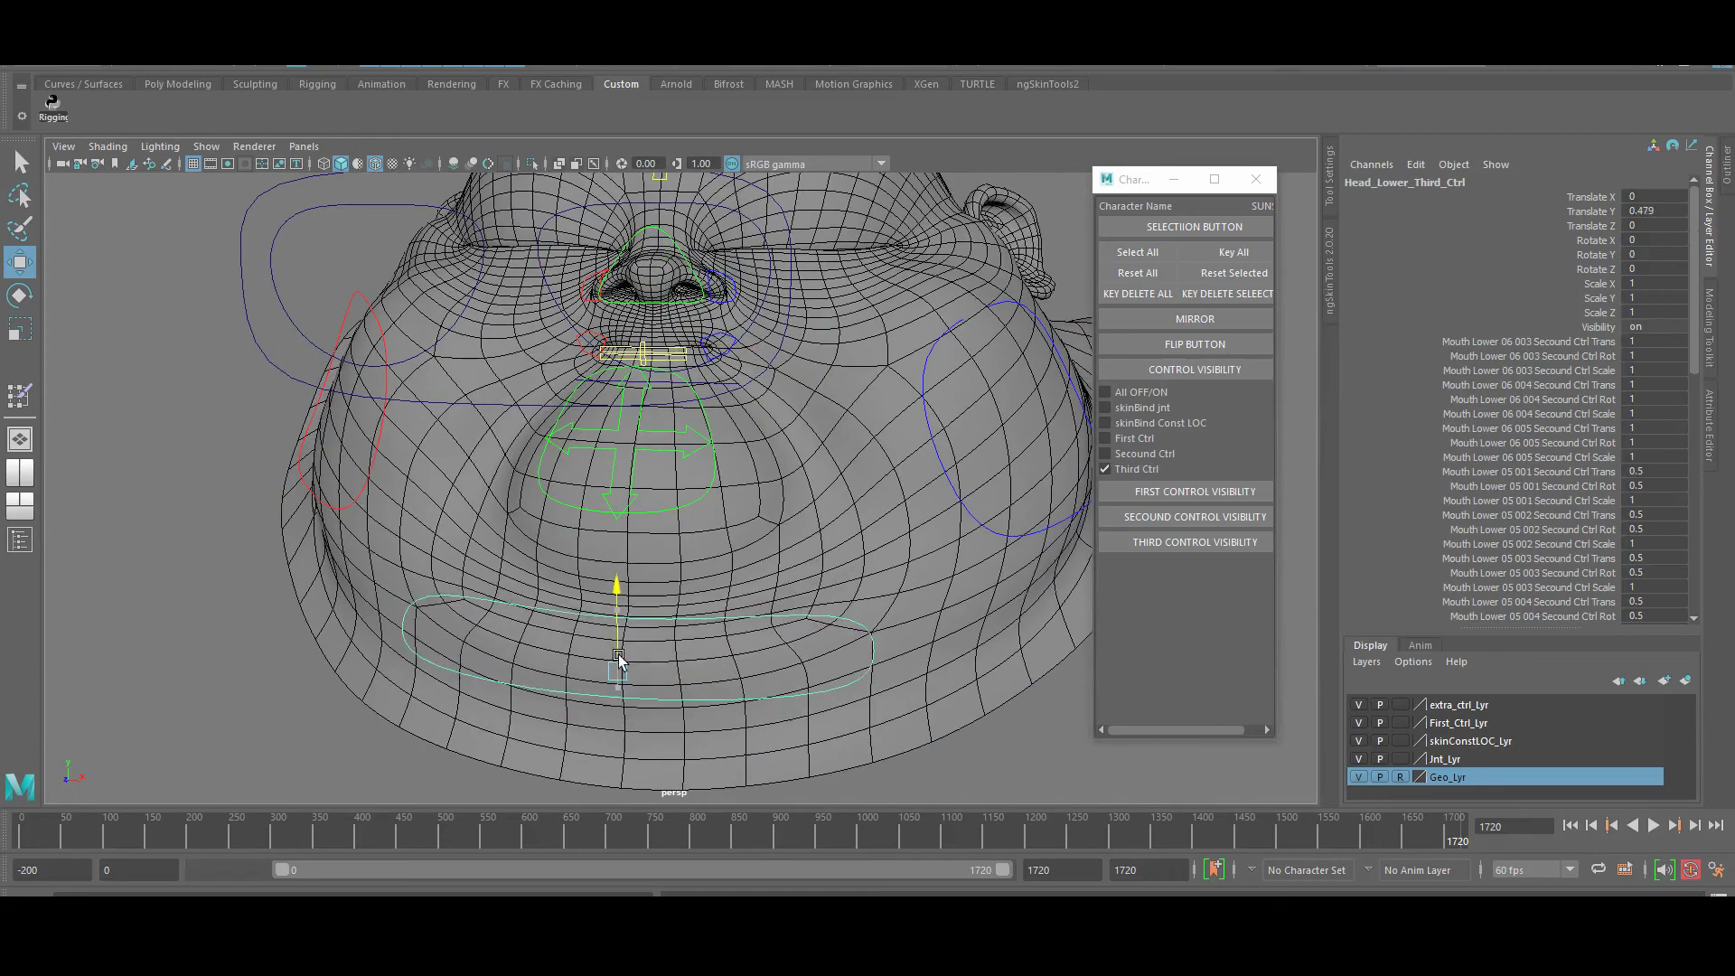
# Try moving the left cheek third control slightly down and inward, about -0.1 in Translate Y
pyautogui.keyDown('alt'); pyautogui.moveTo(816, 560); pyautogui.dragTo(849, 397); pyautogui.keyUp('alt')
pyautogui.click(913, 460)
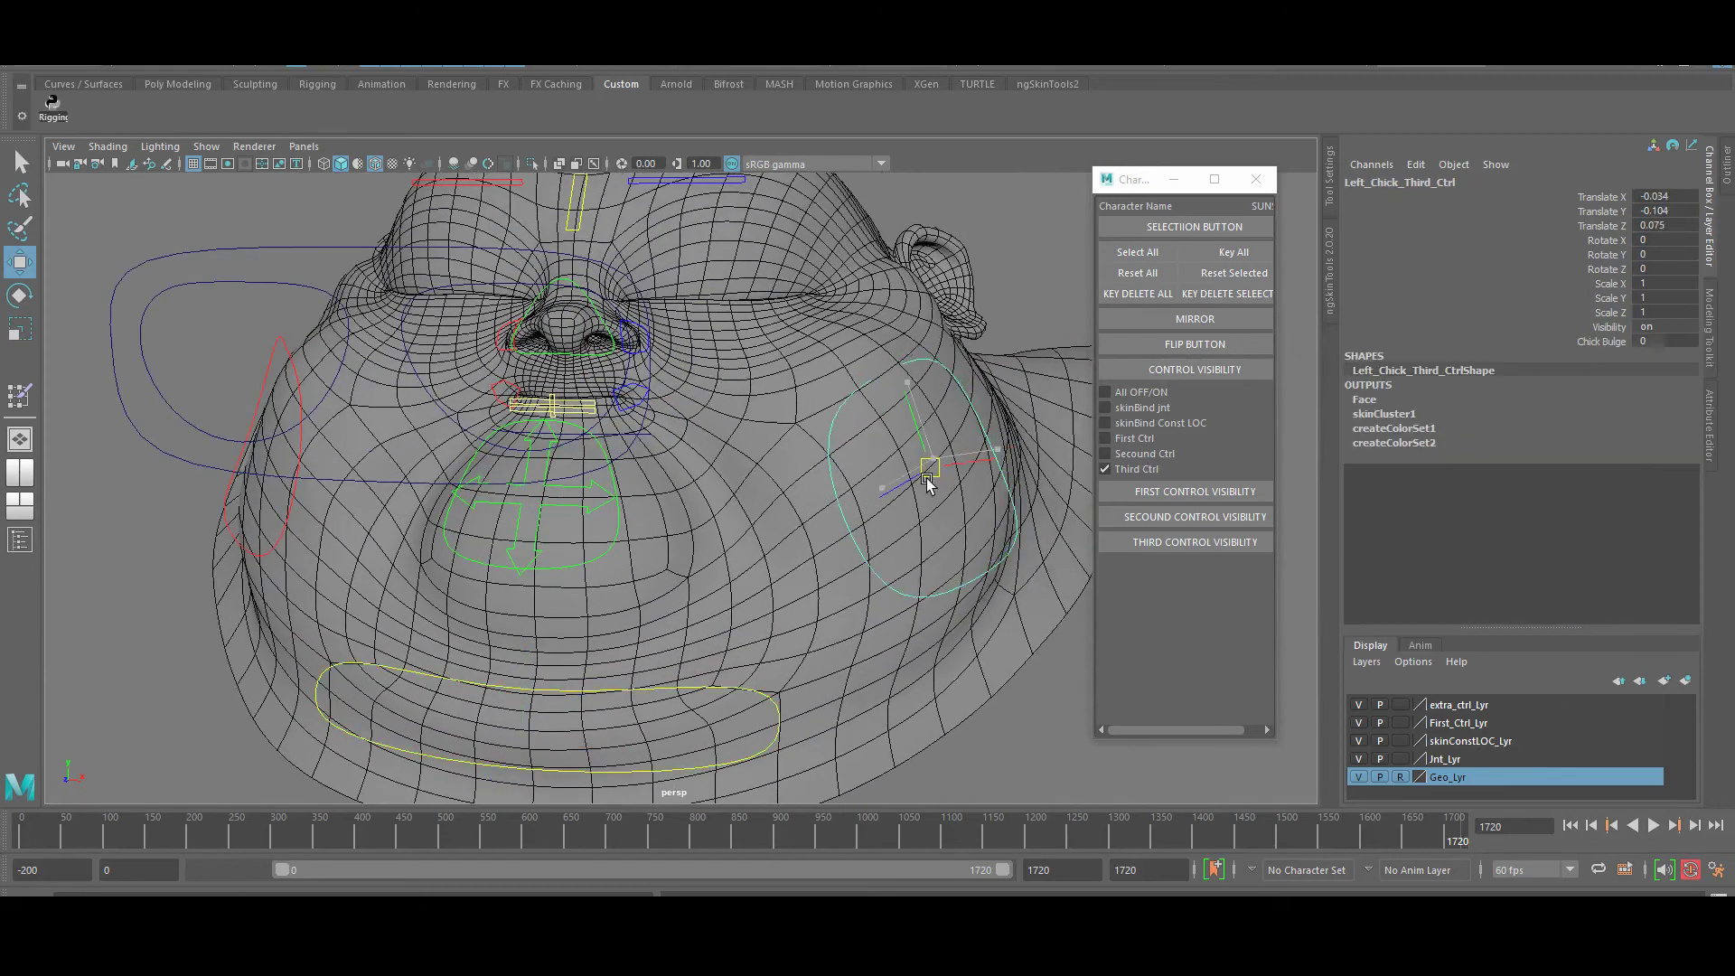
pyautogui.keyDown('alt'); pyautogui.moveTo(912, 461); pyautogui.dragTo(1157, 472); pyautogui.keyUp('alt')
# With only the Secound Ctrl set visible, open the left eye by moving its blink control to about 1.3 in Translate Y
pyautogui.scroll(5, 822, 430)
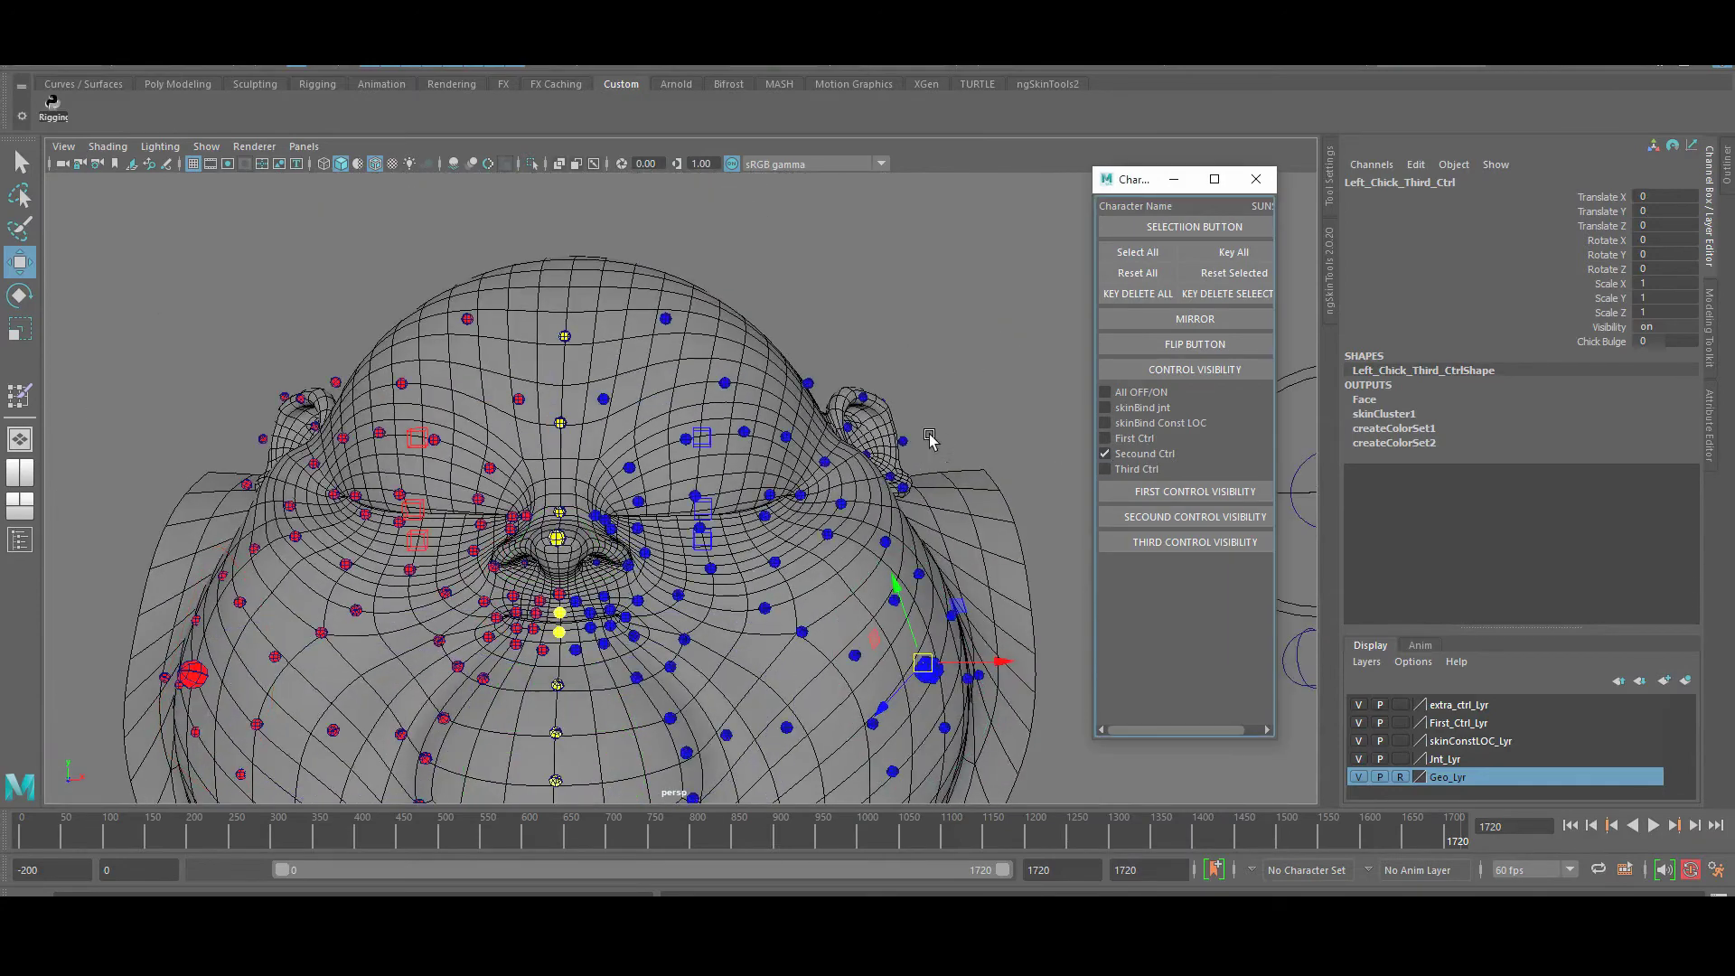
pyautogui.keyDown('alt'); pyautogui.moveTo(931, 440); pyautogui.dragTo(1150, 522); pyautogui.keyUp('alt')
pyautogui.click(1057, 510)
pyautogui.scroll(8, 587, 407)
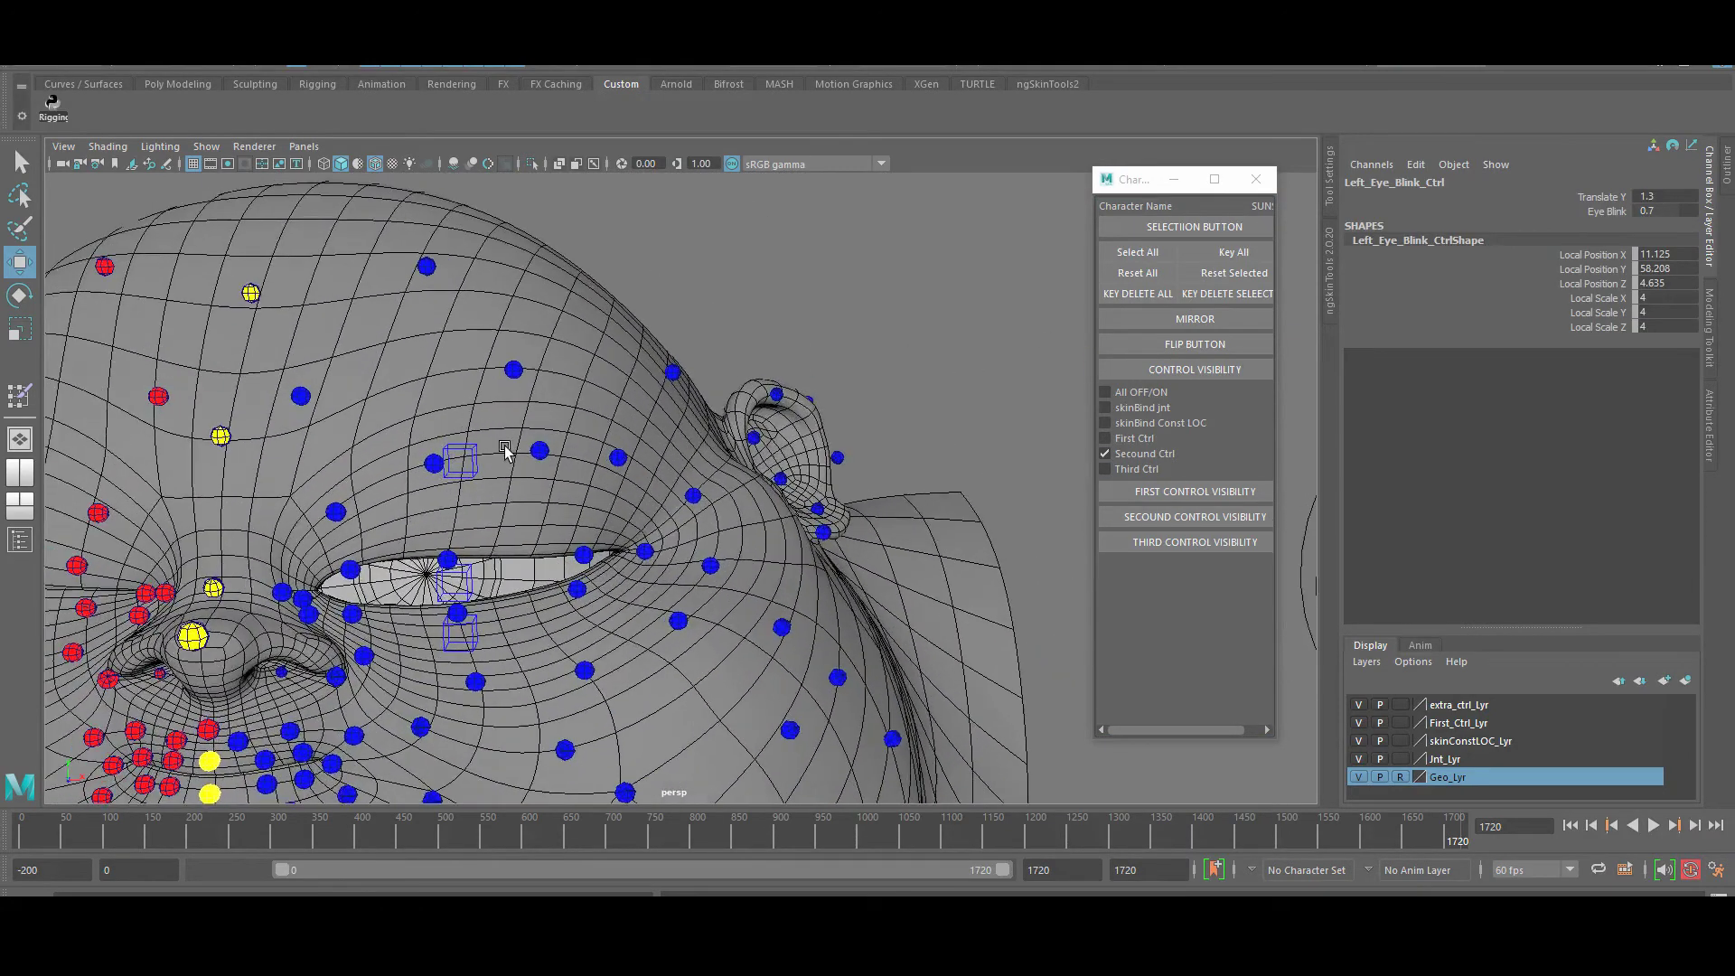
# Raise the middle control of the left upper eyelid to about 0.3 in Translate Y
pyautogui.click(531, 387)
pyautogui.keyDown('alt'); pyautogui.moveTo(535, 390); pyautogui.dragTo(578, 506); pyautogui.keyUp('alt')
pyautogui.click(551, 560)
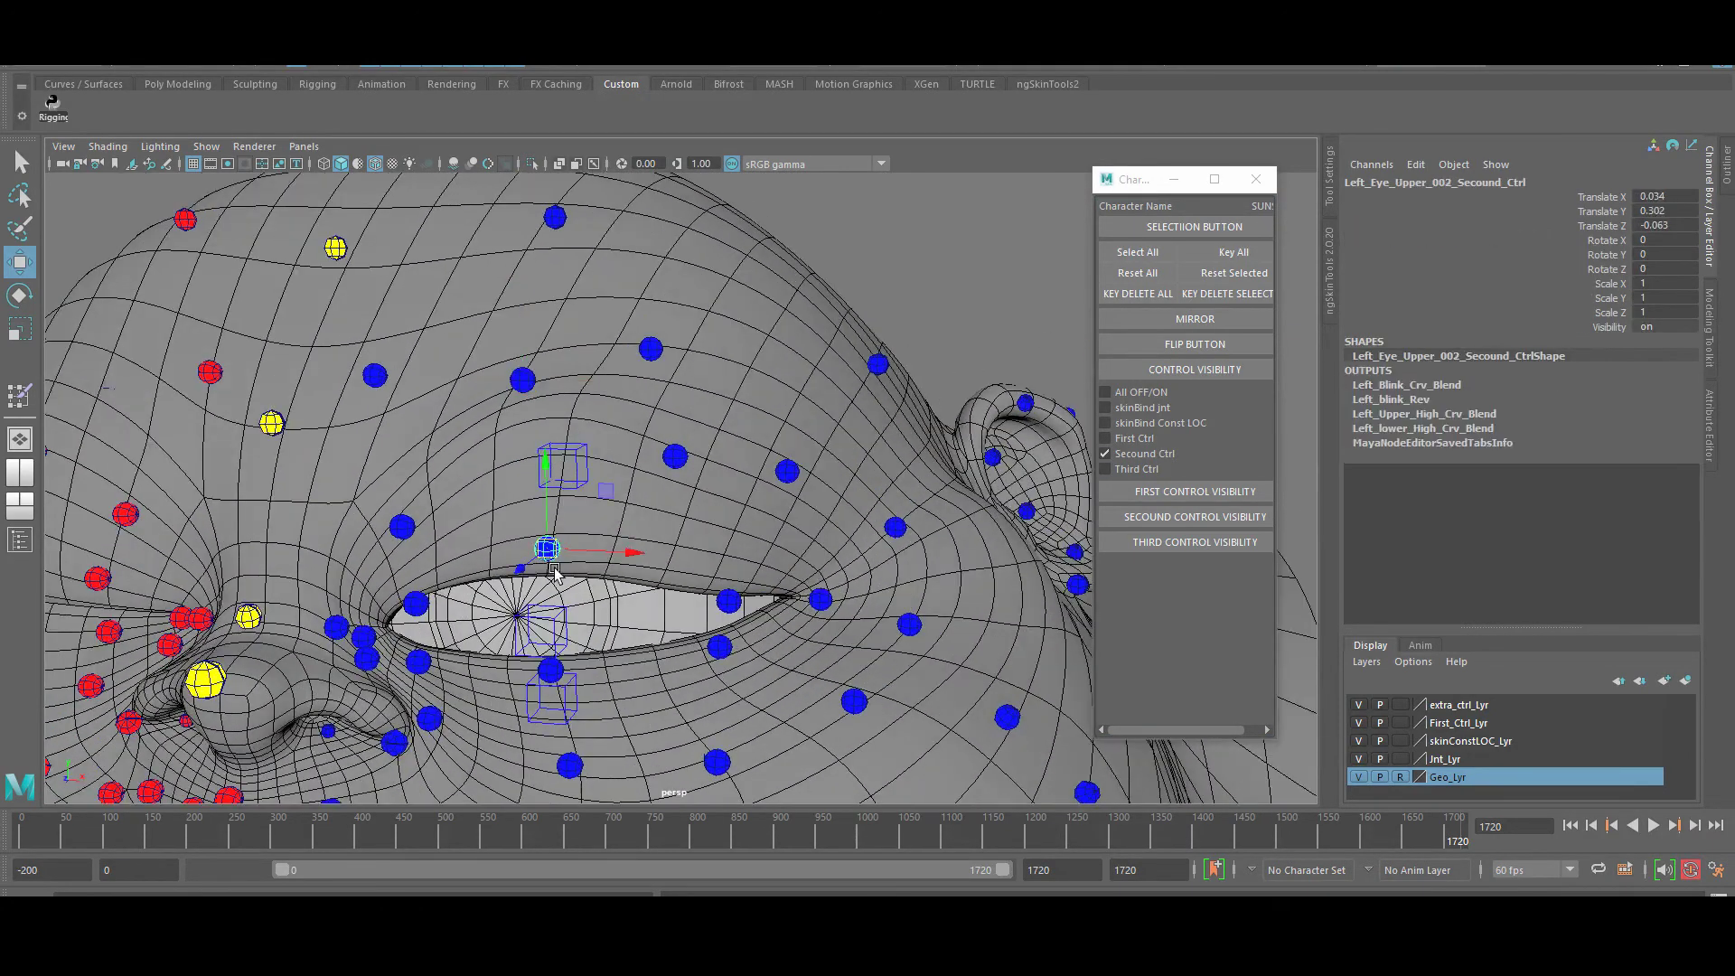
# Show only the Third Ctrl set and raise the left eyebrow main control to about 0.8 in Translate Y
pyautogui.click(1104, 468)
pyautogui.keyDown('alt'); pyautogui.moveTo(542, 407); pyautogui.dragTo(477, 380); pyautogui.keyUp('alt')
pyautogui.click(511, 254)
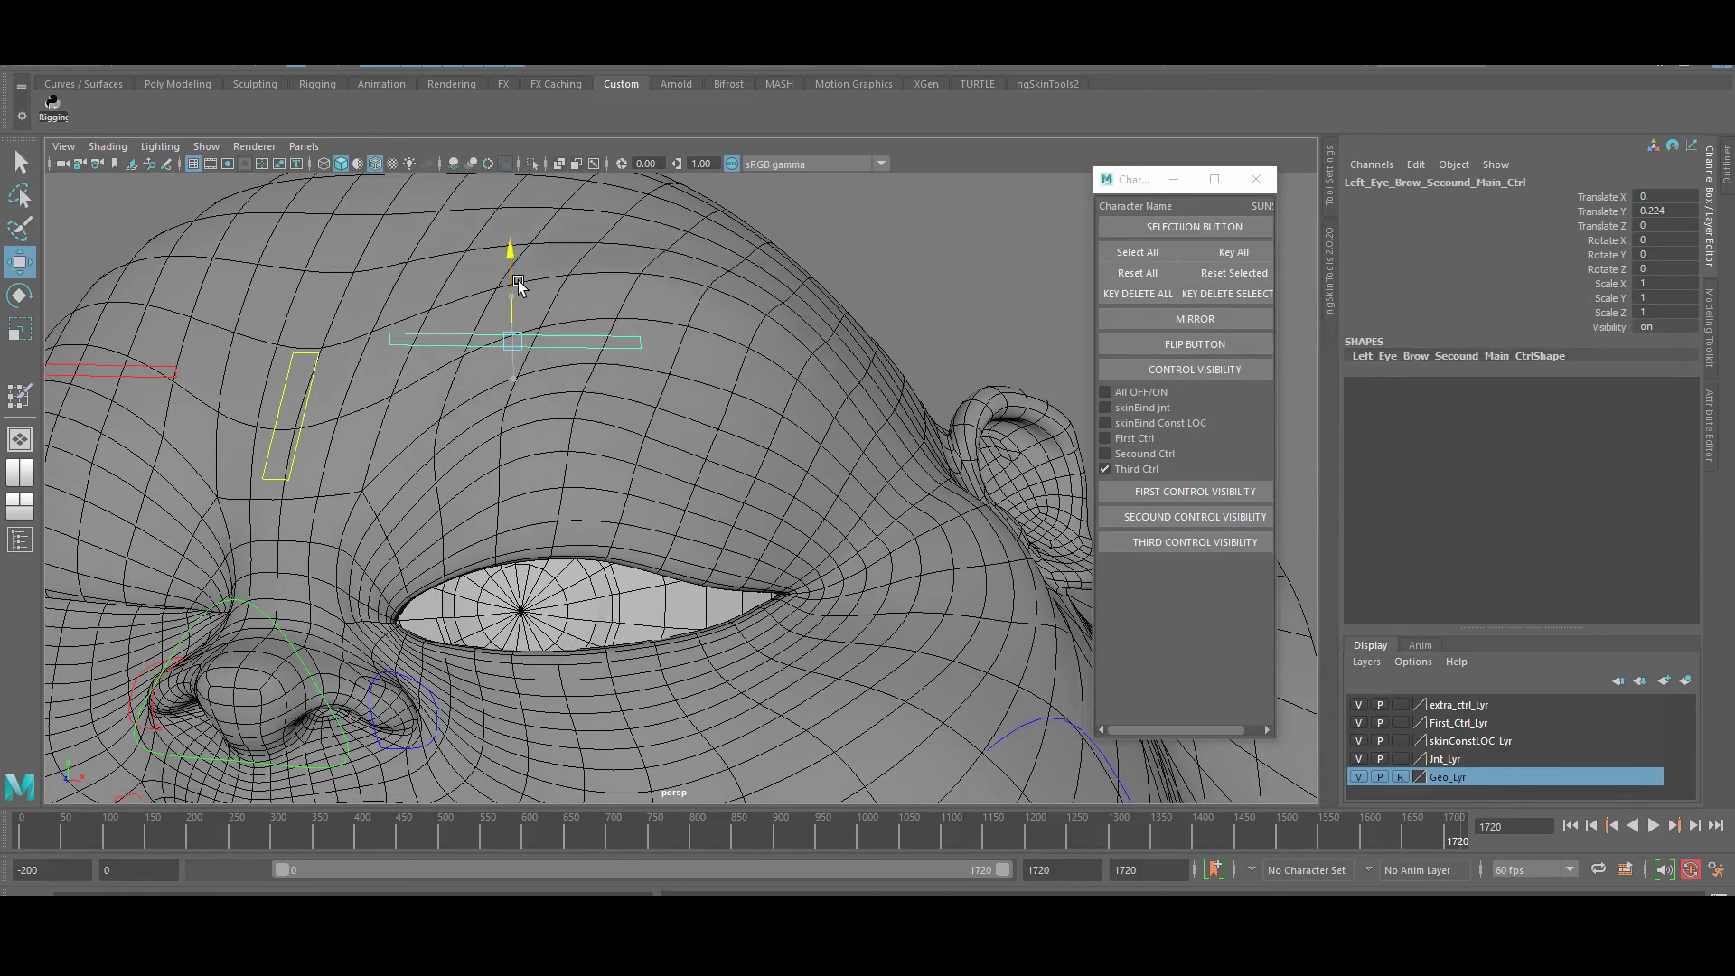
pyautogui.scroll(2, 524, 307)
# Widen the left eye with the Secound Ctrl set, raising the outer upper eyelid and lowering the inner lower eyelid to about -0.16 in Translate Y
pyautogui.click(1104, 454)
pyautogui.scroll(-2, 687, 506)
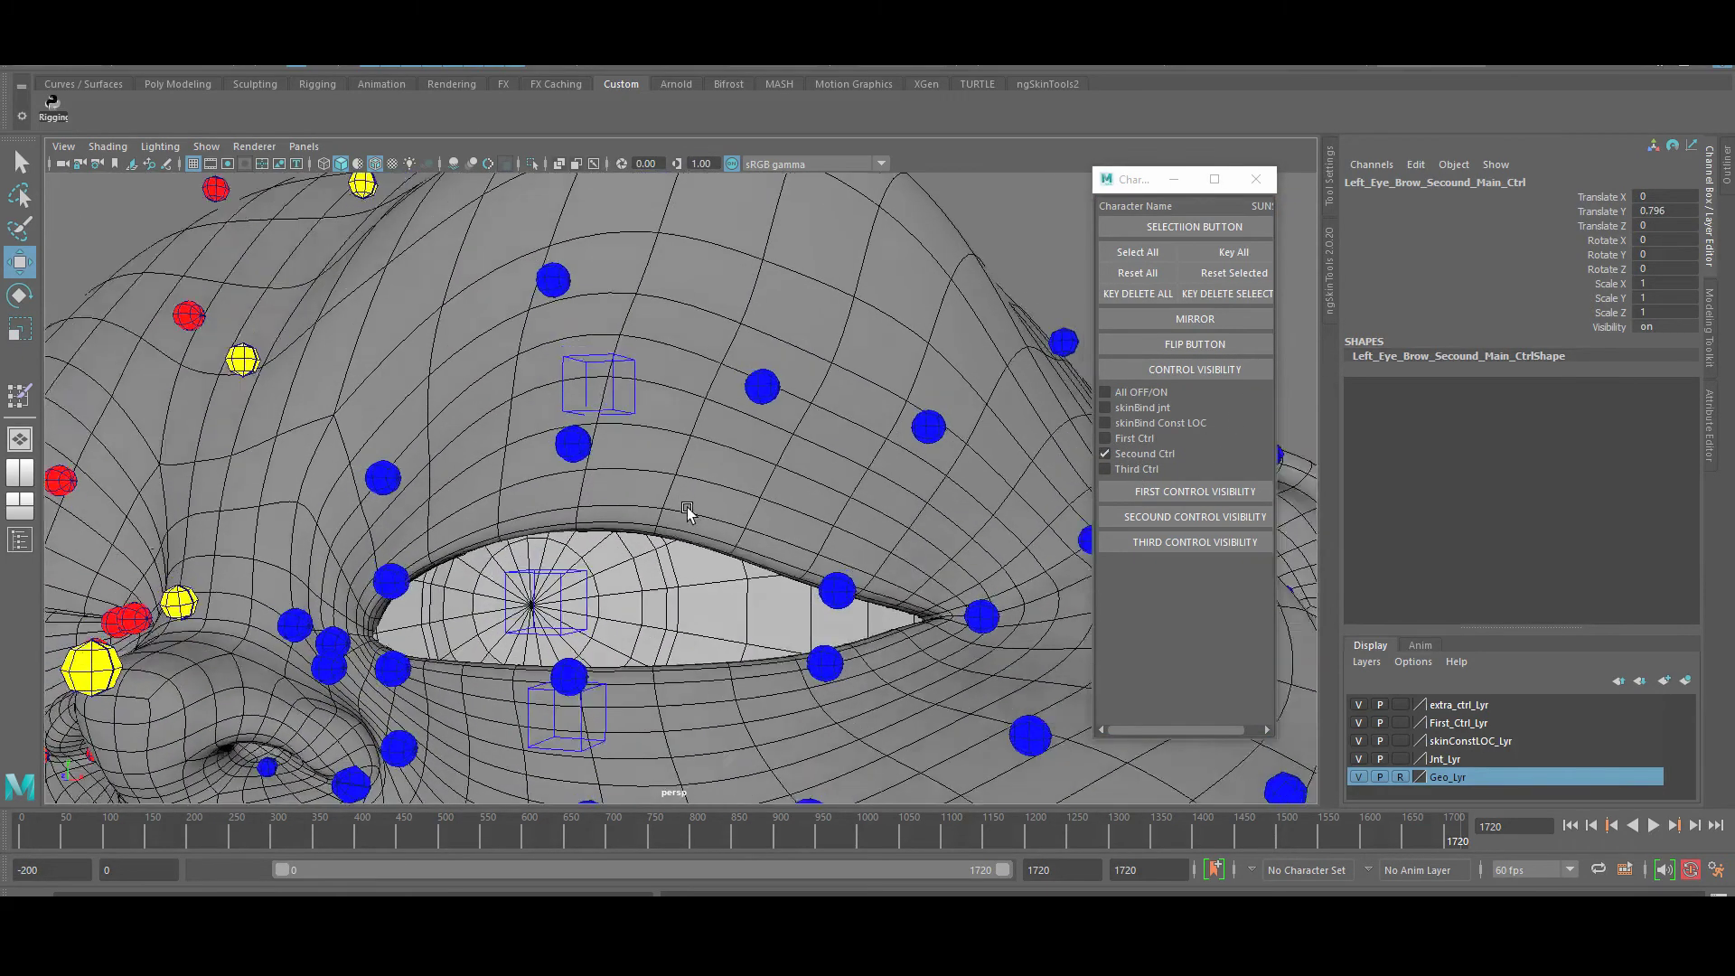
pyautogui.click(840, 598)
pyautogui.moveTo(840, 598); pyautogui.dragTo(870, 502)
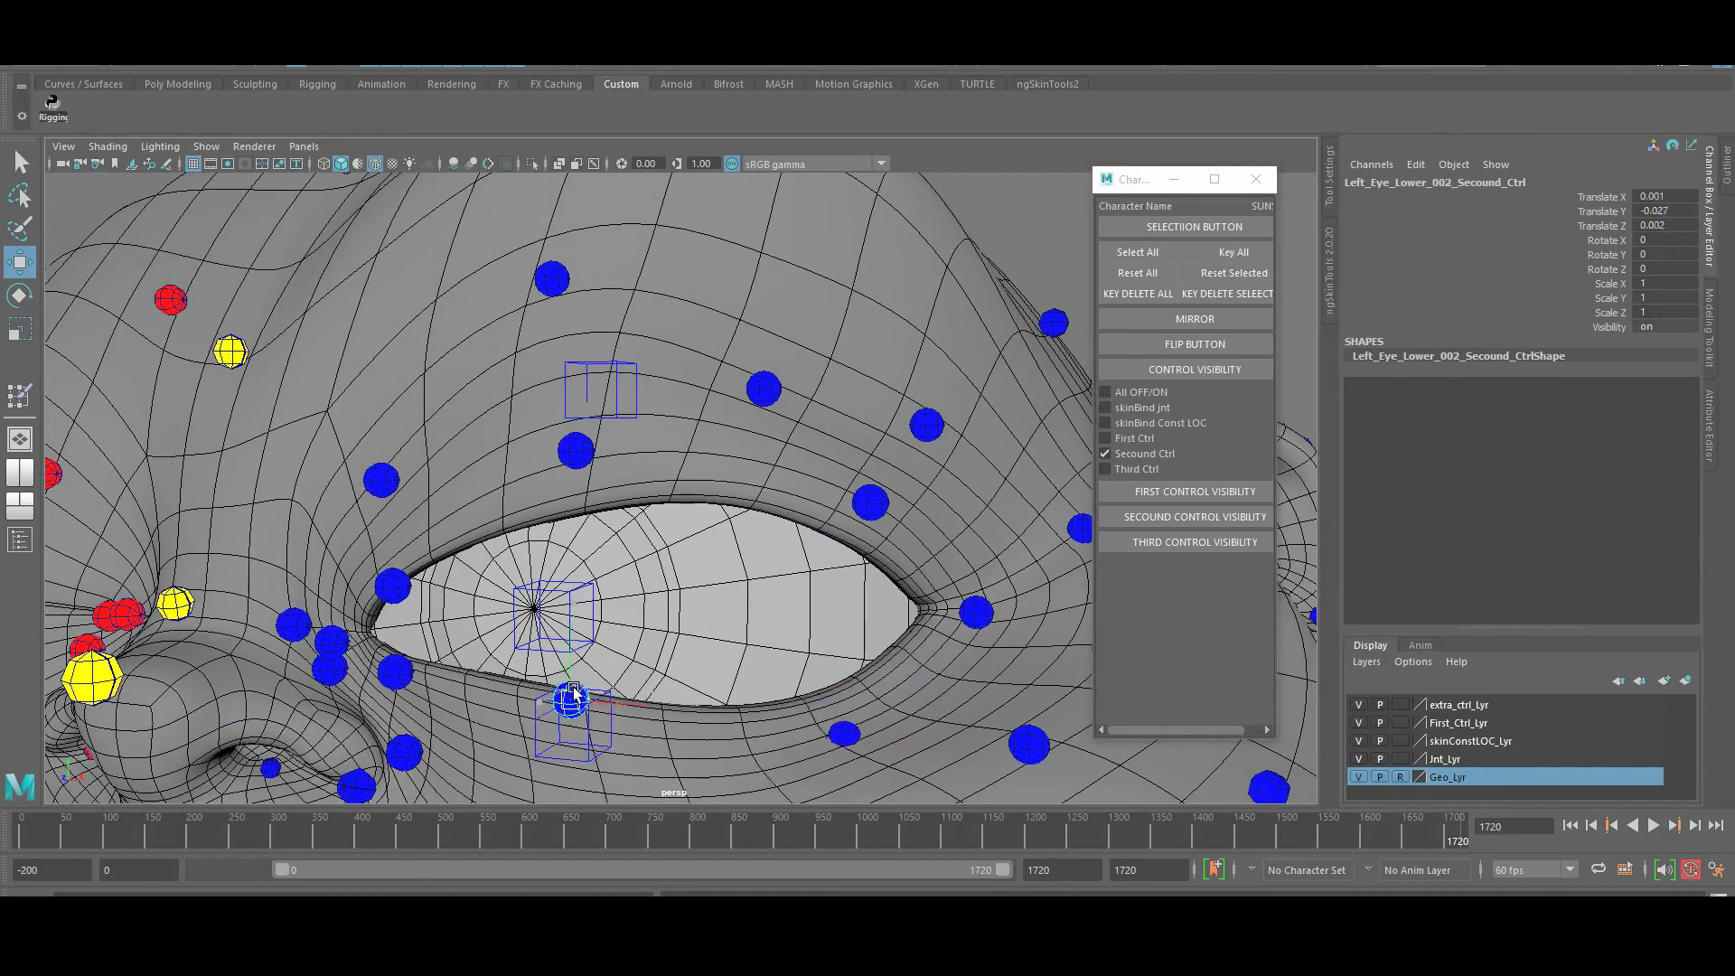
pyautogui.keyDown('alt'); pyautogui.moveTo(574, 695); pyautogui.dragTo(510, 660); pyautogui.keyUp('alt')
pyautogui.click(504, 651)
pyautogui.keyDown('alt'); pyautogui.moveTo(636, 667); pyautogui.dragTo(551, 568); pyautogui.keyUp('alt')
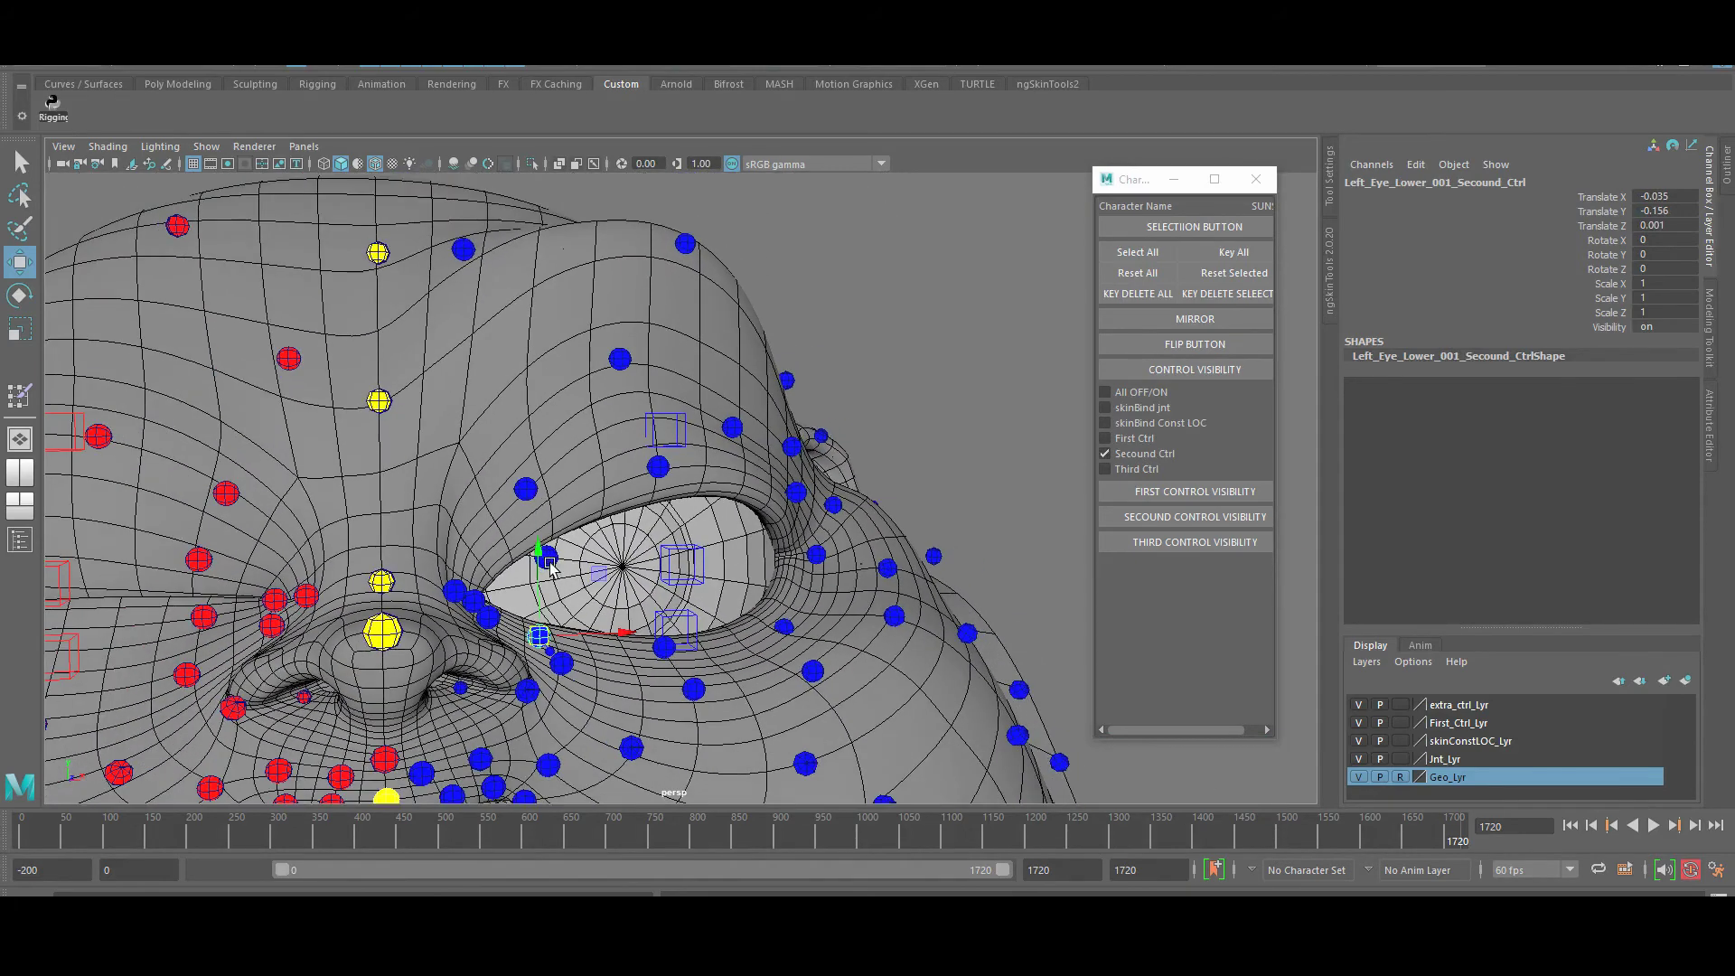
# Raise the left brow area with the Left_Eye_Side_002 and Left_Eye_Side_004 second controls, each to about 0.4 in Translate Y
pyautogui.keyDown('alt'); pyautogui.moveTo(508, 440); pyautogui.dragTo(623, 415); pyautogui.keyUp('alt')
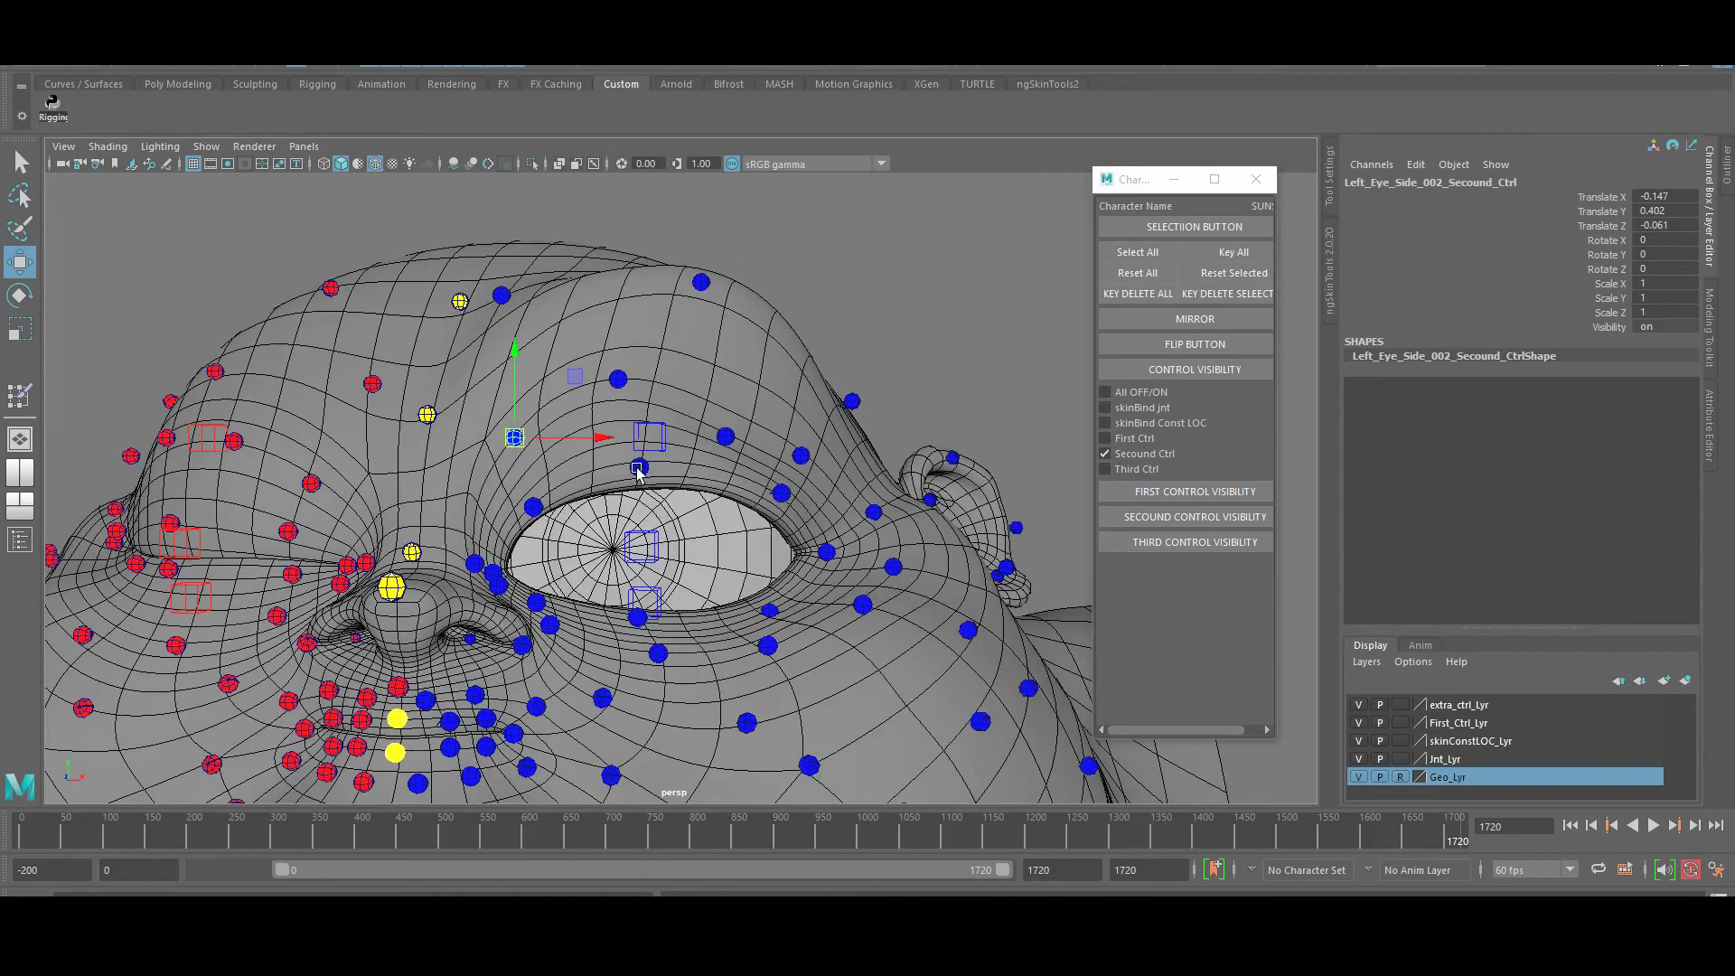
pyautogui.click(632, 425)
pyautogui.press('q')
pyautogui.click(725, 441)
pyautogui.press('w')
pyautogui.keyDown('alt'); pyautogui.moveTo(730, 449); pyautogui.dragTo(782, 621); pyautogui.keyUp('alt')
# Show only the Third Ctrl set and open the character's mouth wide with the jaw control
pyautogui.click(1127, 470)
pyautogui.keyDown('alt'); pyautogui.moveTo(632, 506); pyautogui.dragTo(736, 588); pyautogui.keyUp('alt')
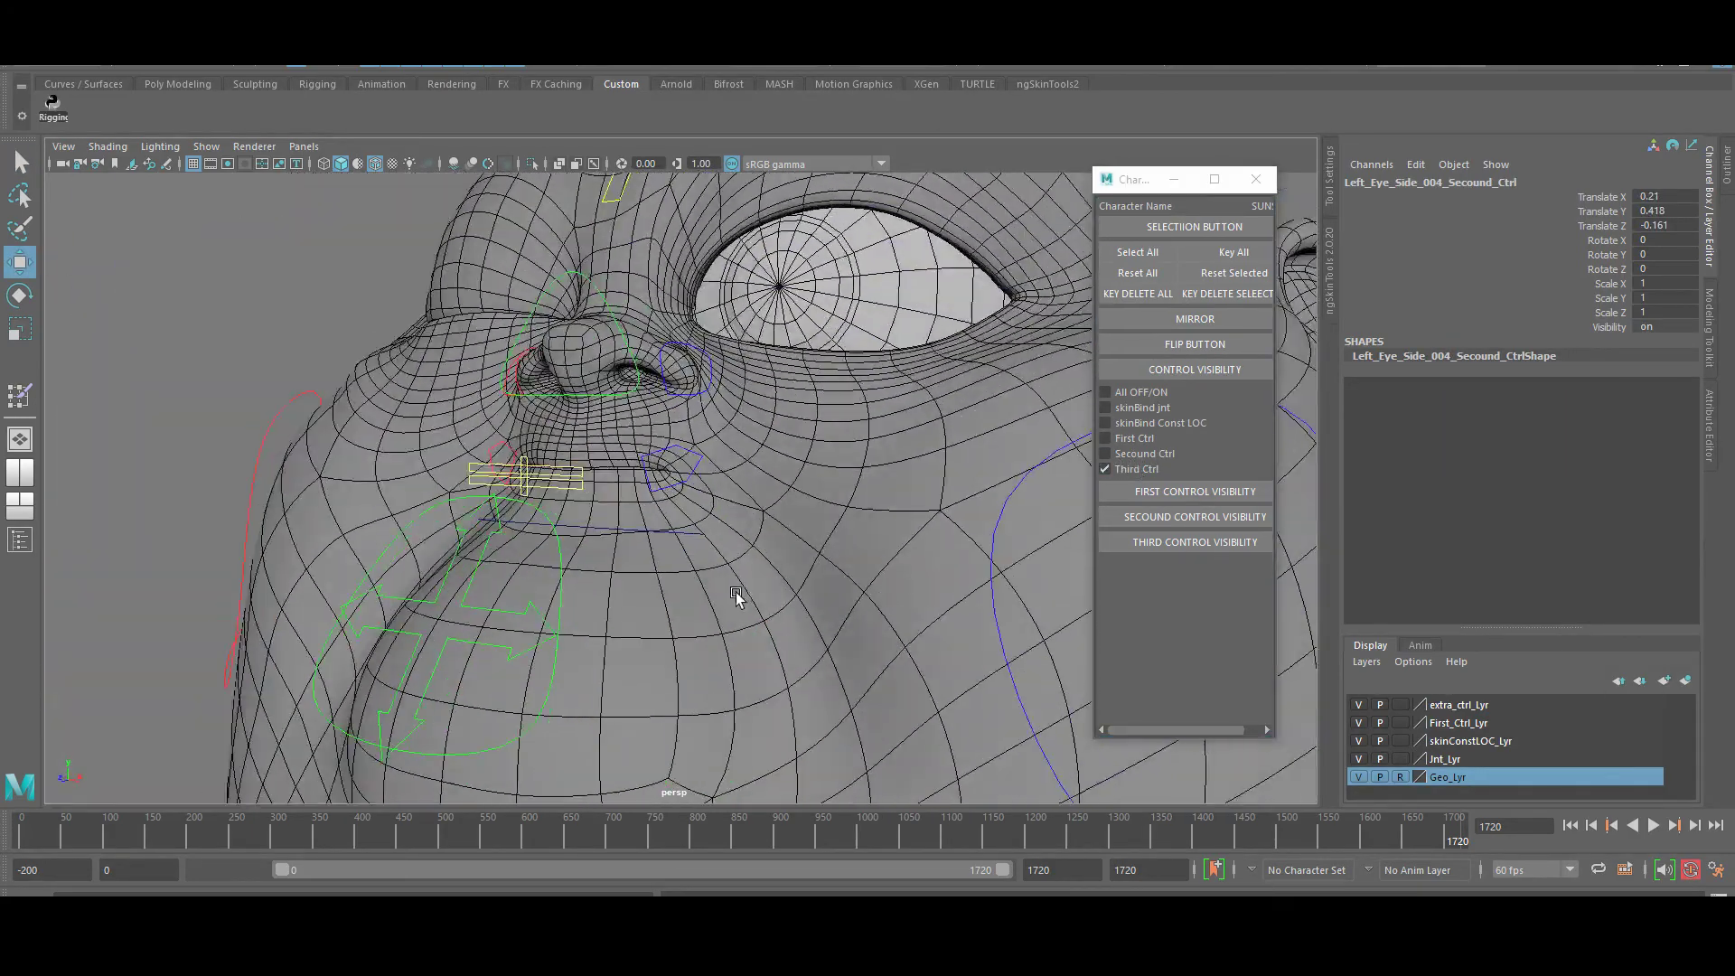
pyautogui.click(502, 535)
pyautogui.moveTo(824, 311); pyautogui.dragTo(1207, 425)
# Show only the Secound Ctrl set and lower the left and right lip corner controls, to about -0.32 in Translate Y
pyautogui.press('q')
pyautogui.click(1134, 454)
pyautogui.click(774, 457)
pyautogui.press('w')
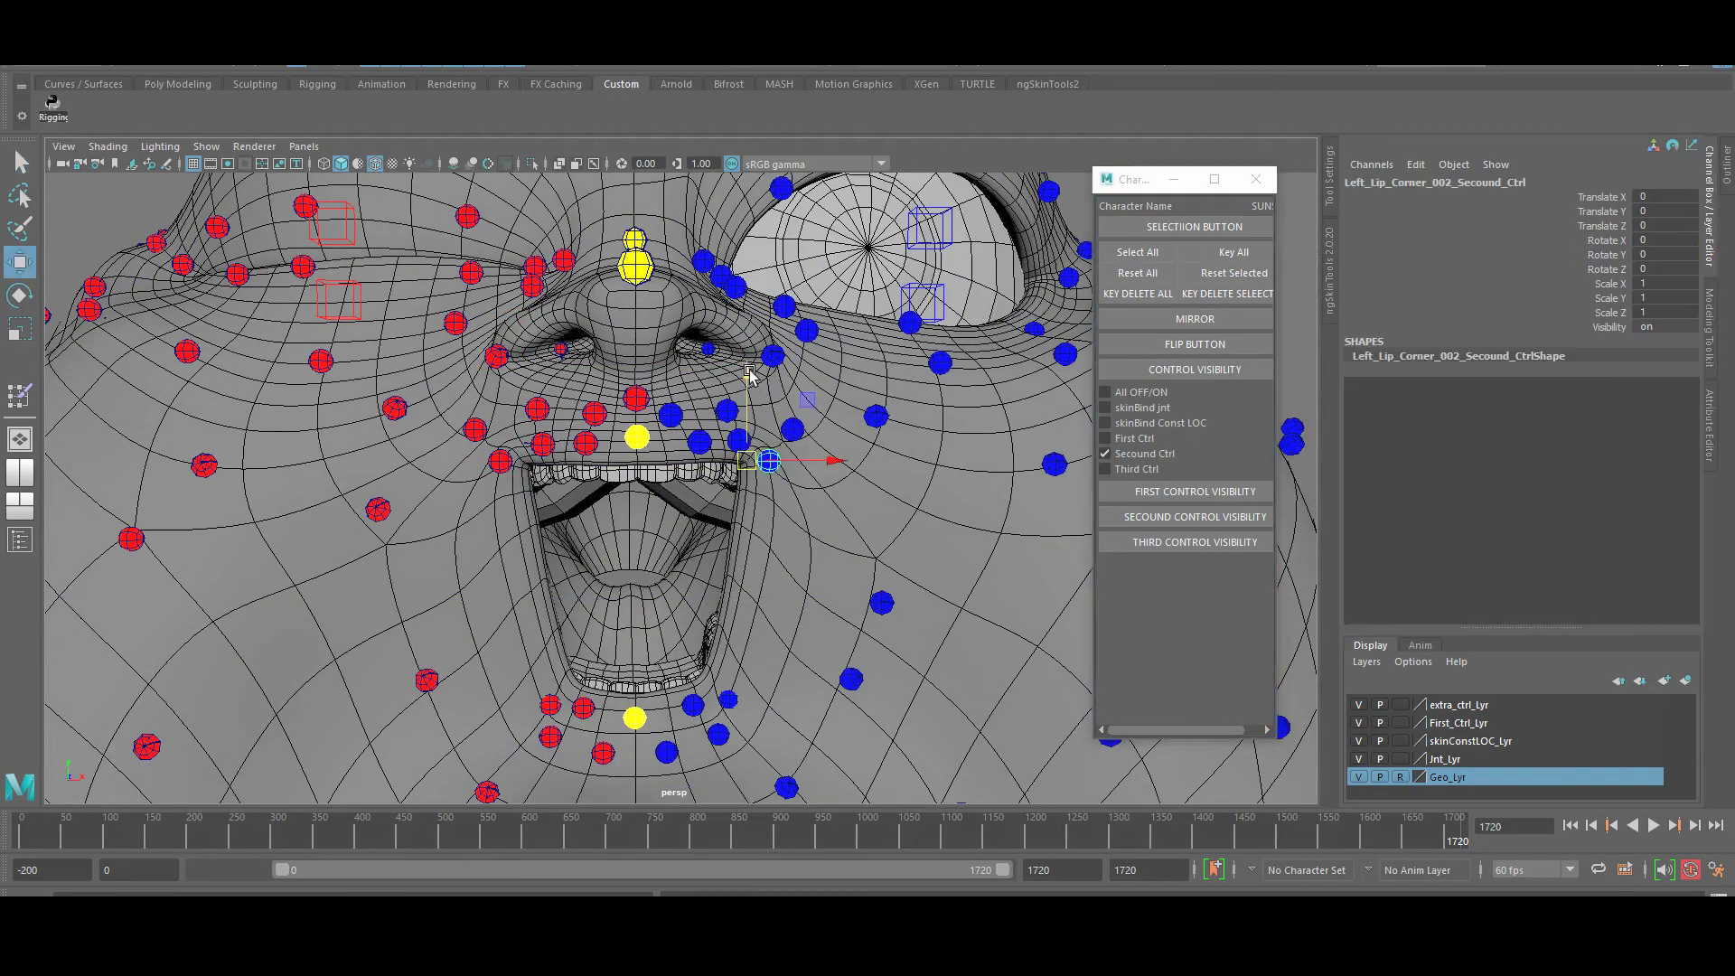
pyautogui.moveTo(747, 434); pyautogui.dragTo(747, 477)
pyautogui.moveTo(537, 429); pyautogui.dragTo(538, 424)
pyautogui.keyDown('alt'); pyautogui.moveTo(537, 423); pyautogui.dragTo(682, 468); pyautogui.keyUp('alt')
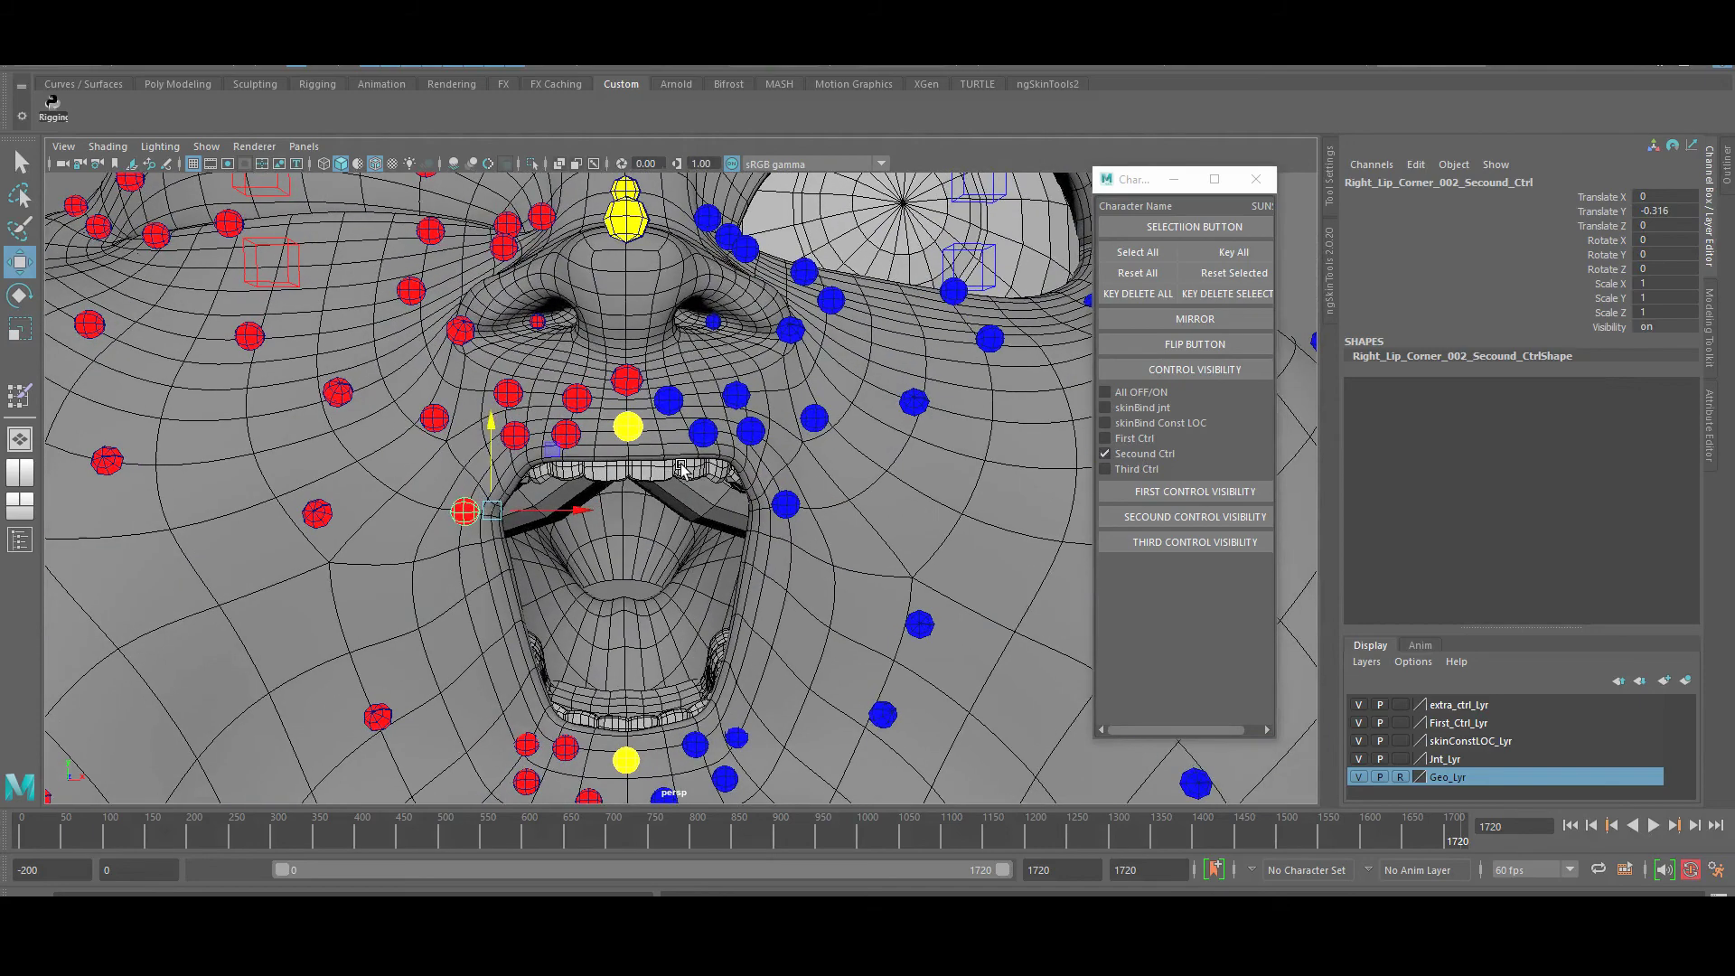
# Undo the last lip changes and lower both outermost upper lip second controls to about -0.16 in Translate Y
pyautogui.hotkey('ctrl', 'z')
pyautogui.hotkey('ctrl', 'z')
pyautogui.hotkey('ctrl', 'z')
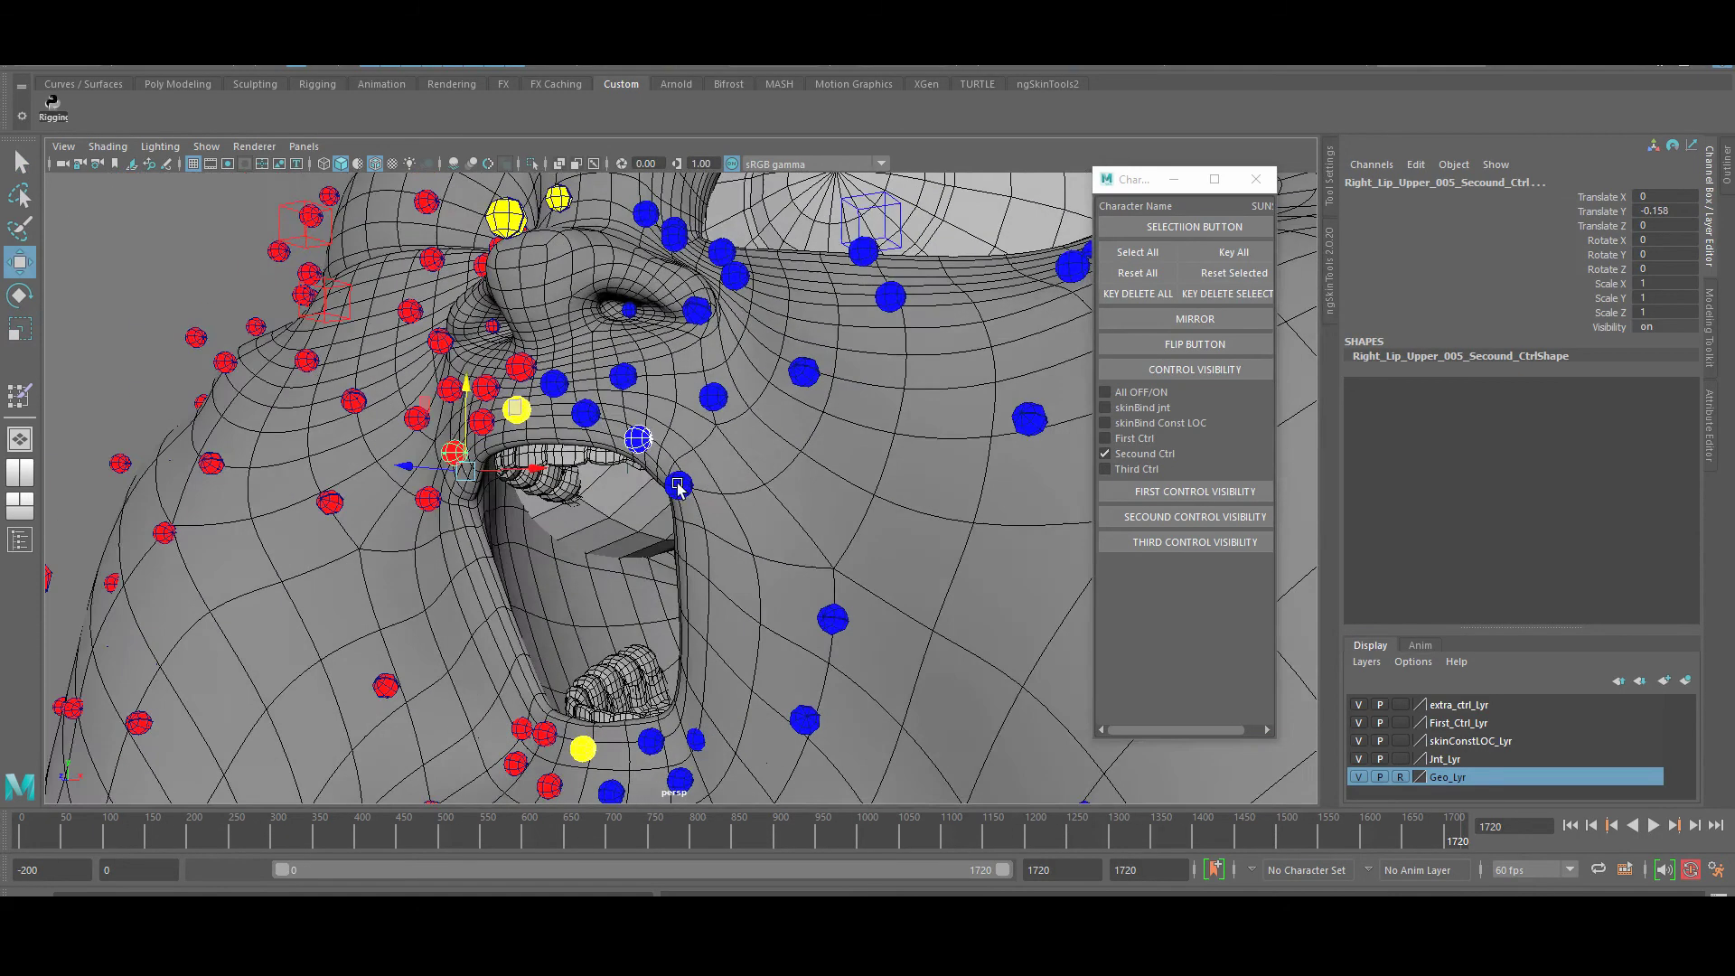
# Show only the Third Ctrl set and set Smile to 8 on the left lip corner control
pyautogui.press('q')
pyautogui.click(1104, 469)
pyautogui.click(1077, 487)
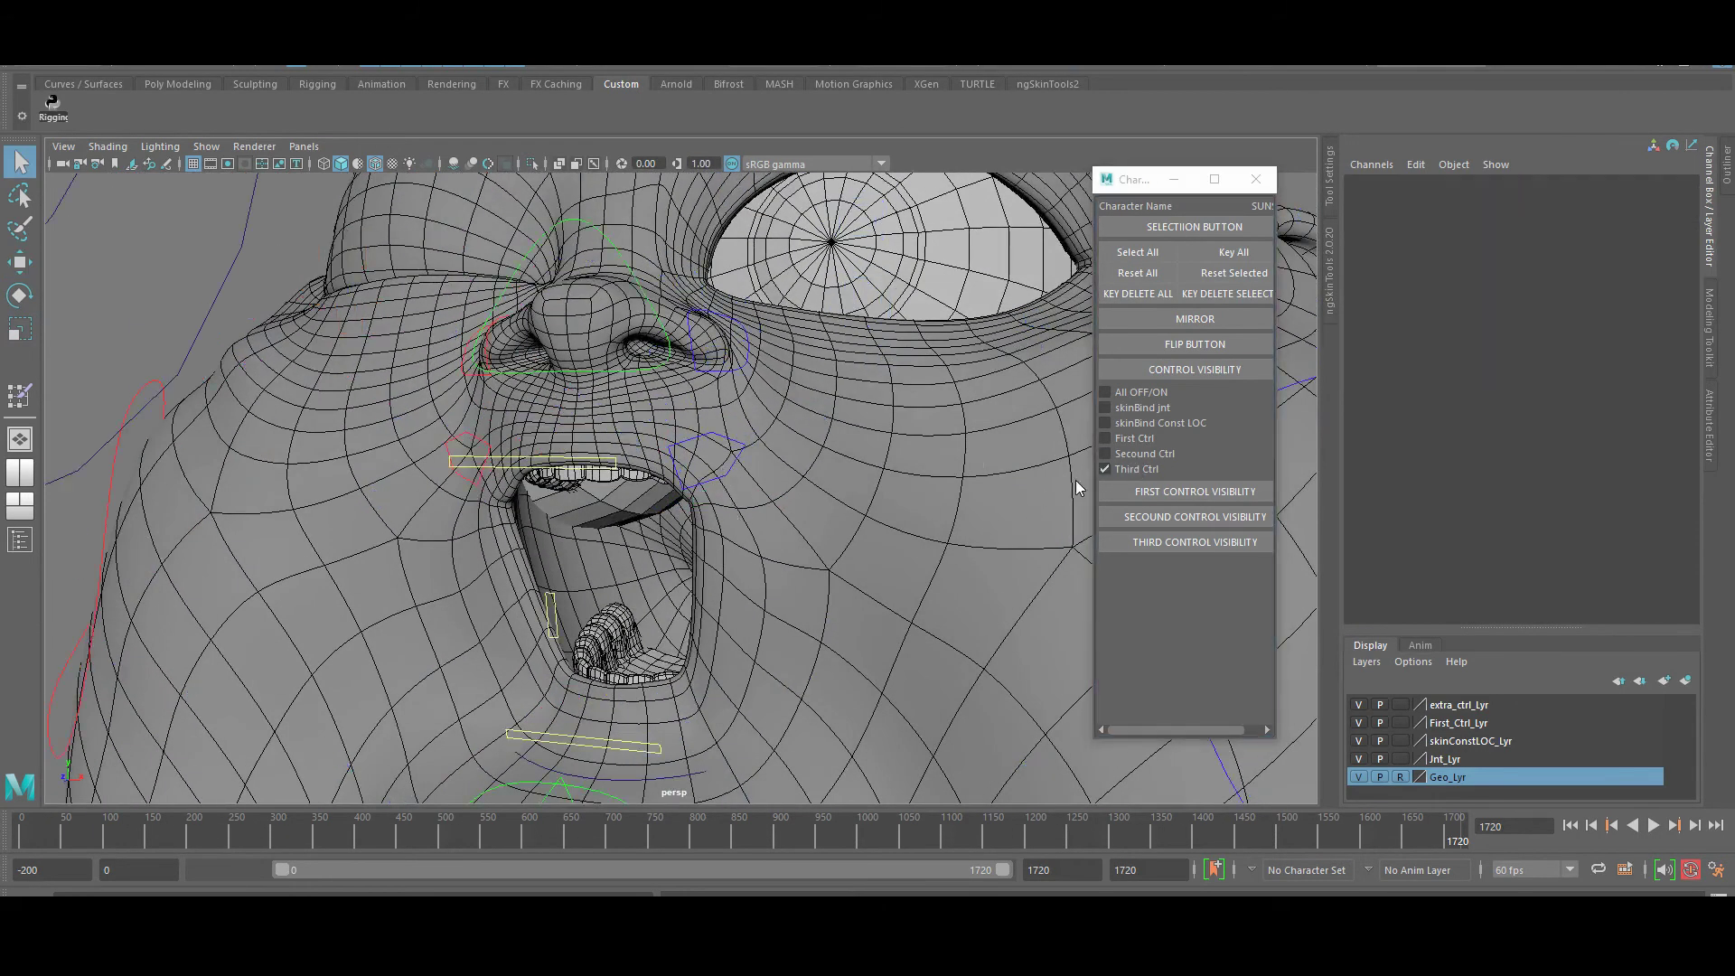
pyautogui.click(741, 447)
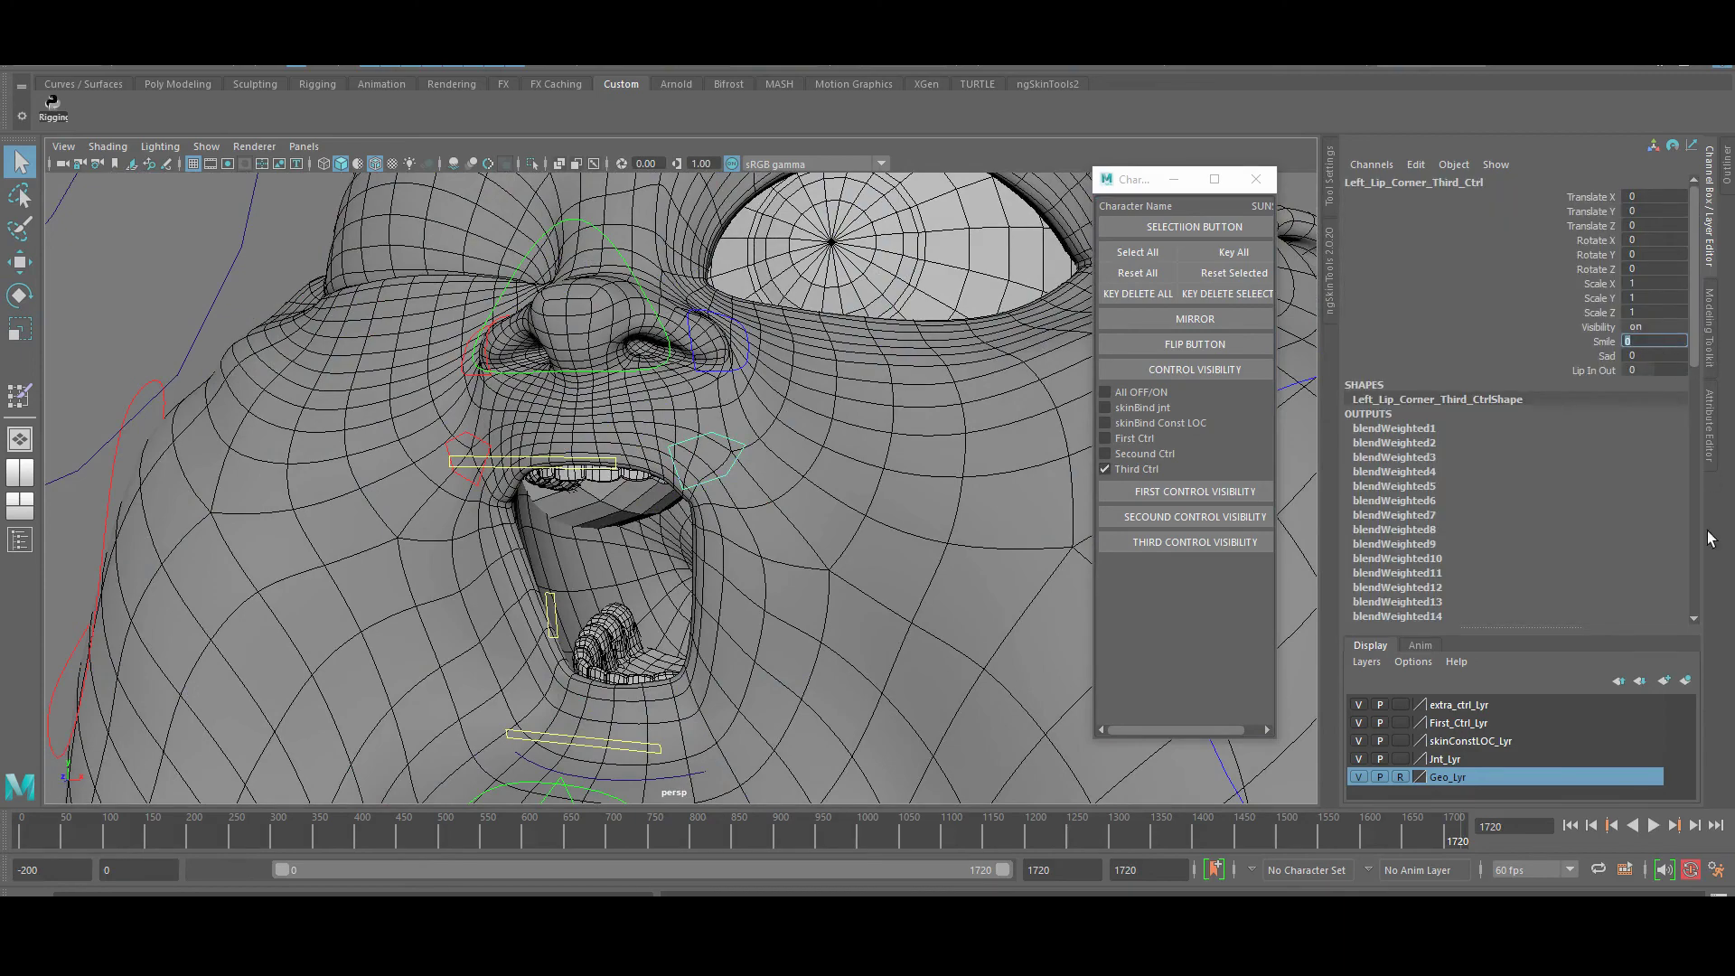
pyautogui.write('8')
pyautogui.press('Return')
pyautogui.keyDown('alt'); pyautogui.moveTo(723, 686); pyautogui.dragTo(778, 607); pyautogui.keyUp('alt')
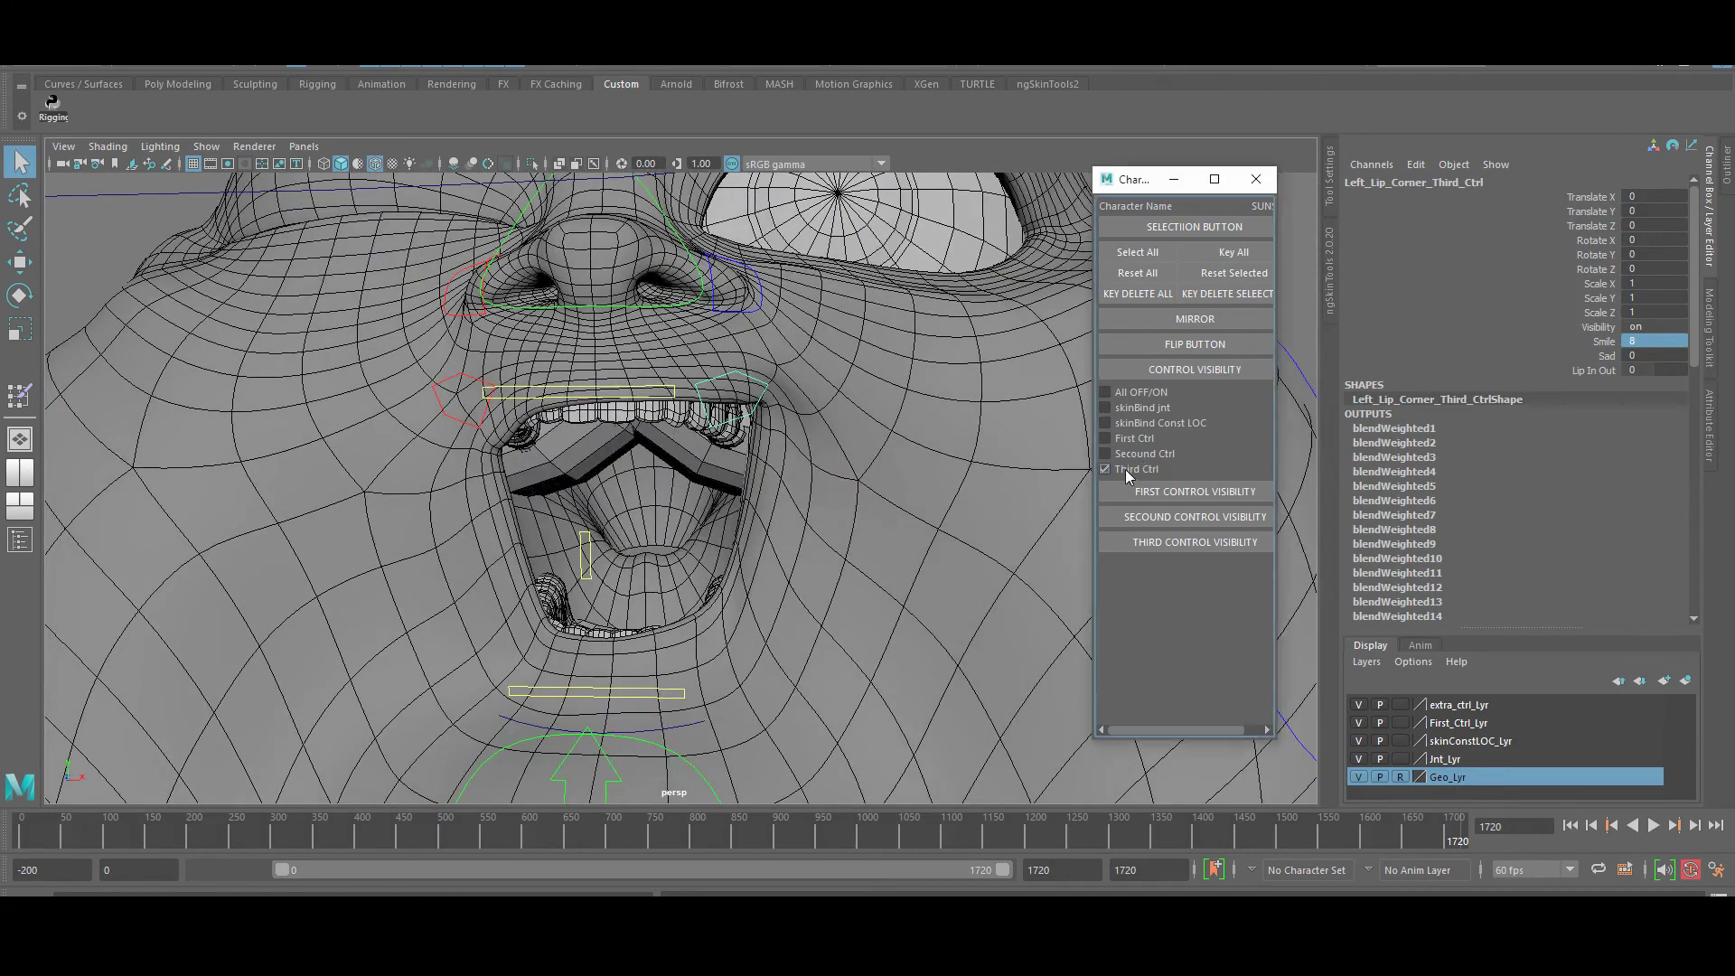
# Show only the Secound Ctrl set and move the left lip corner control to about -0.6 in Translate Y and -0.33 in Translate Z
pyautogui.click(1125, 469)
pyautogui.click(1105, 454)
pyautogui.click(742, 398)
pyautogui.press('4')
pyautogui.press('5')
pyautogui.press('w')
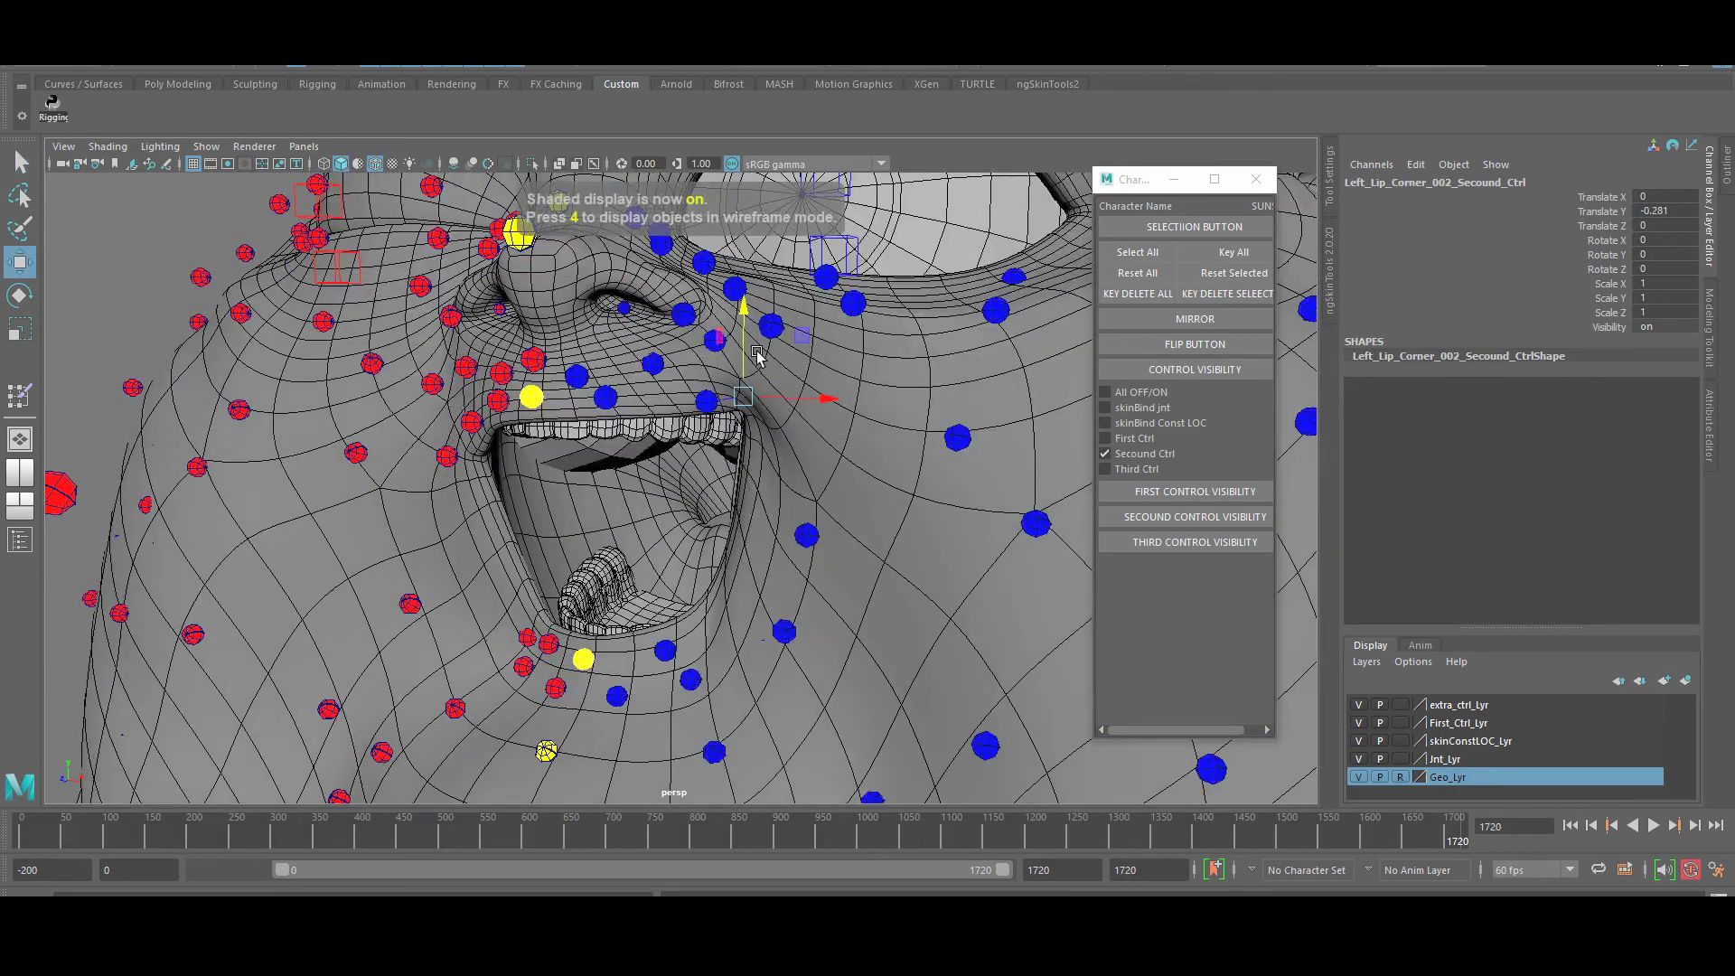
pyautogui.moveTo(797, 430); pyautogui.dragTo(732, 465)
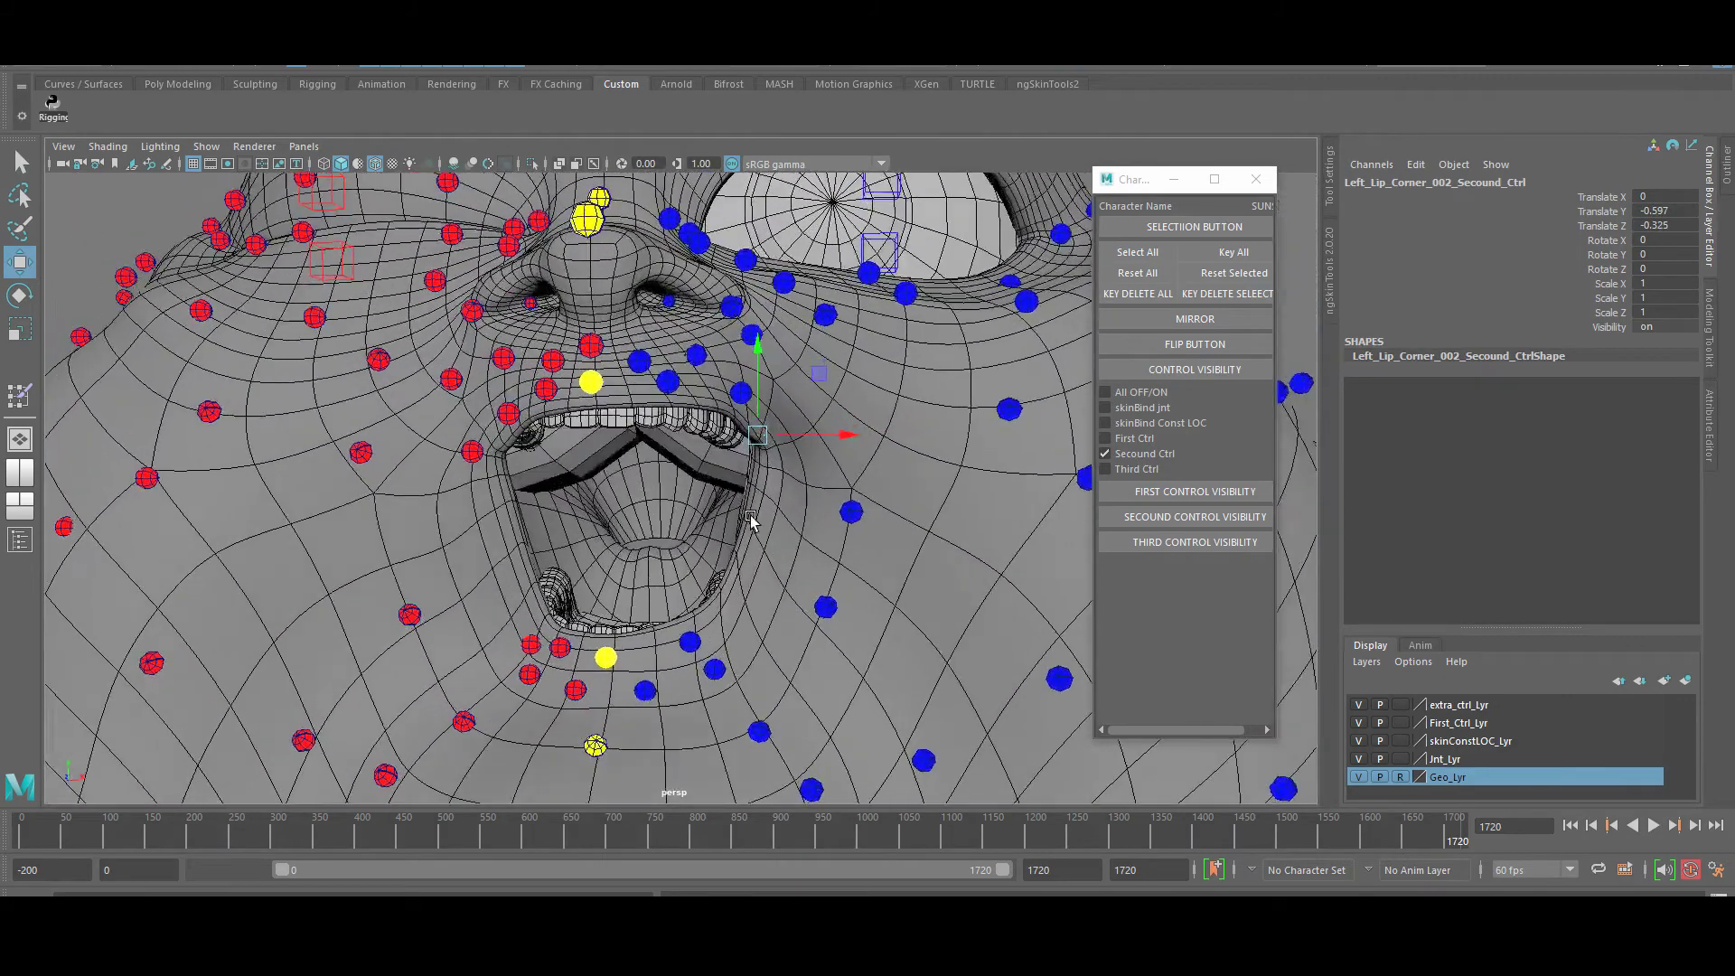
# Show only the First Ctrl set and raise the Left_Lip_Upper_005 control to about 0.11 in Translate Y
pyautogui.press('q')
pyautogui.click(1105, 454)
pyautogui.click(1129, 468)
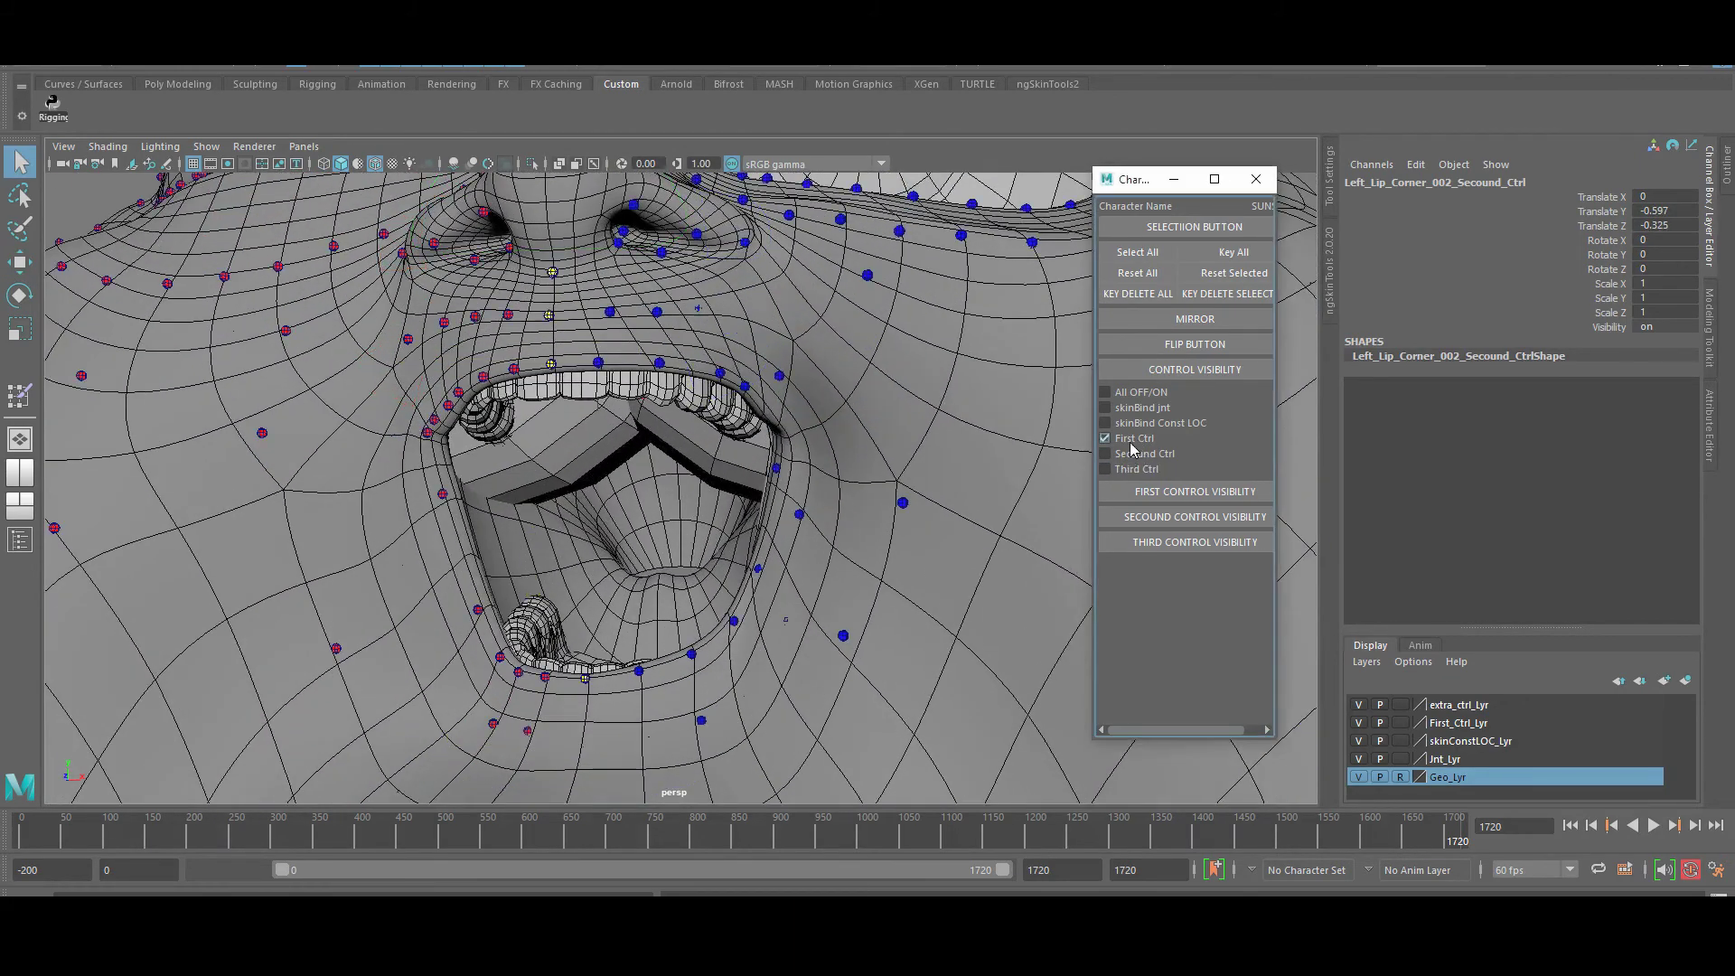
pyautogui.moveTo(904, 415)
pyautogui.keyDown('alt'); pyautogui.mouseDown()
pyautogui.moveTo(773, 357)
pyautogui.moveTo(732, 495)
pyautogui.mouseUp(); pyautogui.keyUp('alt')
pyautogui.press('4')
pyautogui.click(788, 360)
pyautogui.press('5')
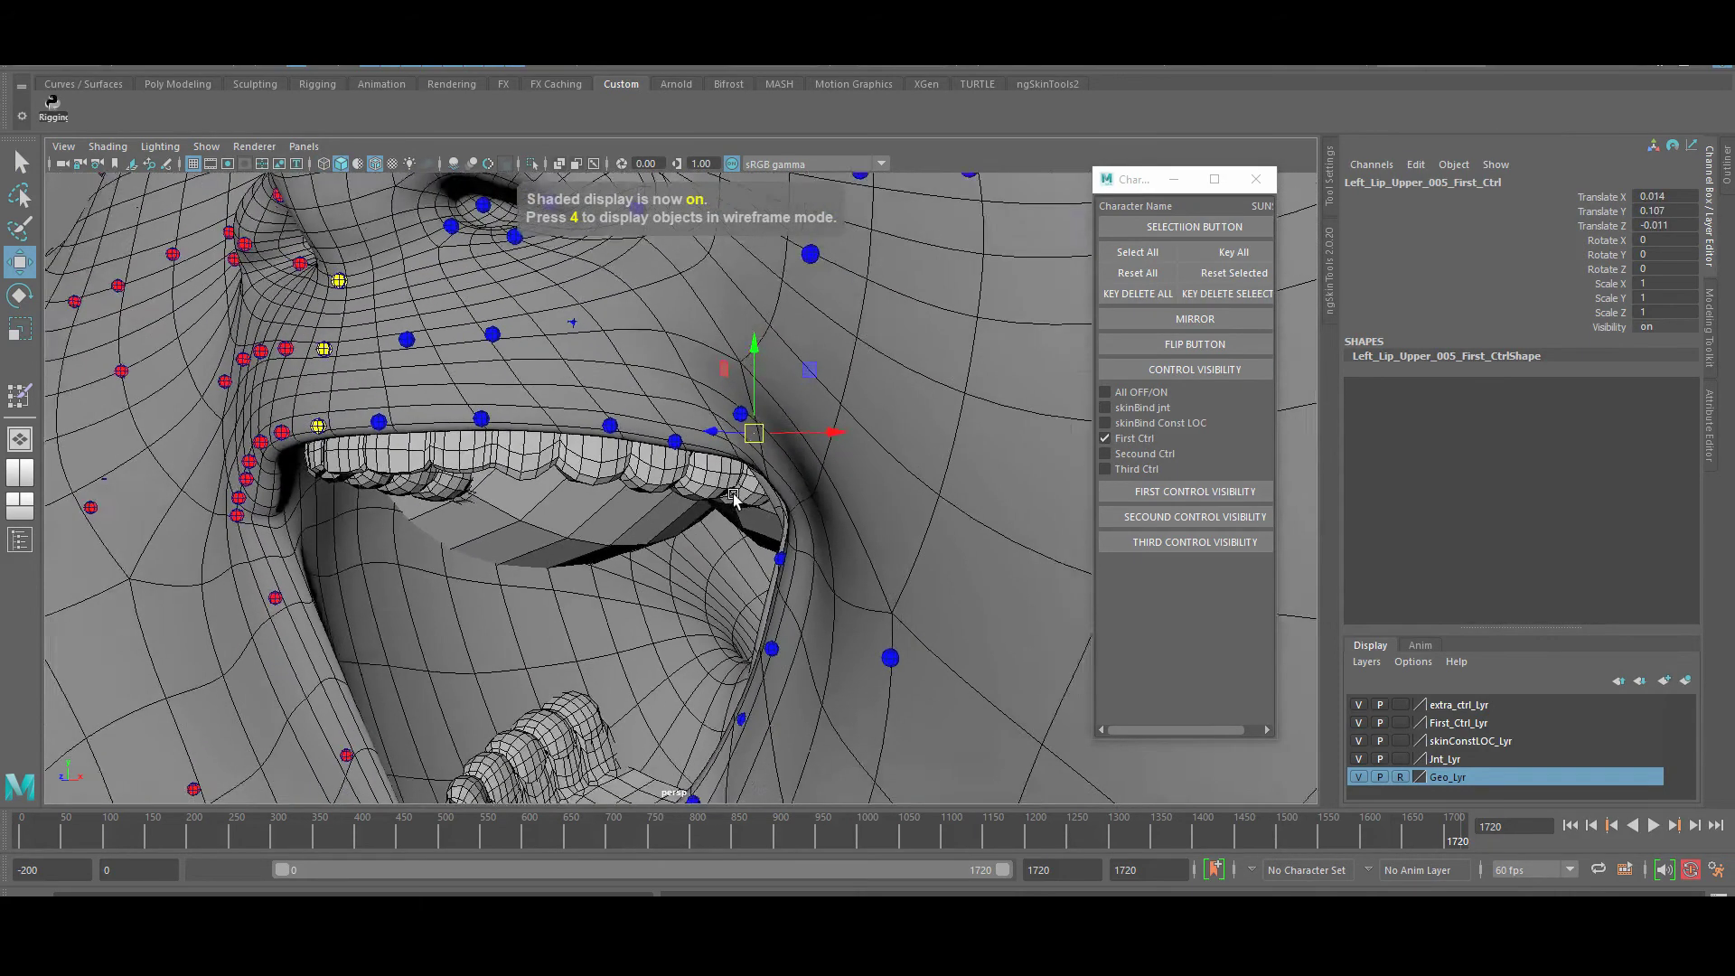
# Refine the left edge of the open mouth, moving the Left_Lip_Lower_003 first control to about -0.04 in Translate Y
pyautogui.click(780, 558)
pyautogui.keyDown('alt'); pyautogui.moveTo(784, 553); pyautogui.dragTo(768, 614); pyautogui.keyUp('alt')
pyautogui.keyDown('alt'); pyautogui.moveTo(769, 614); pyautogui.dragTo(470, 551); pyautogui.keyUp('alt')
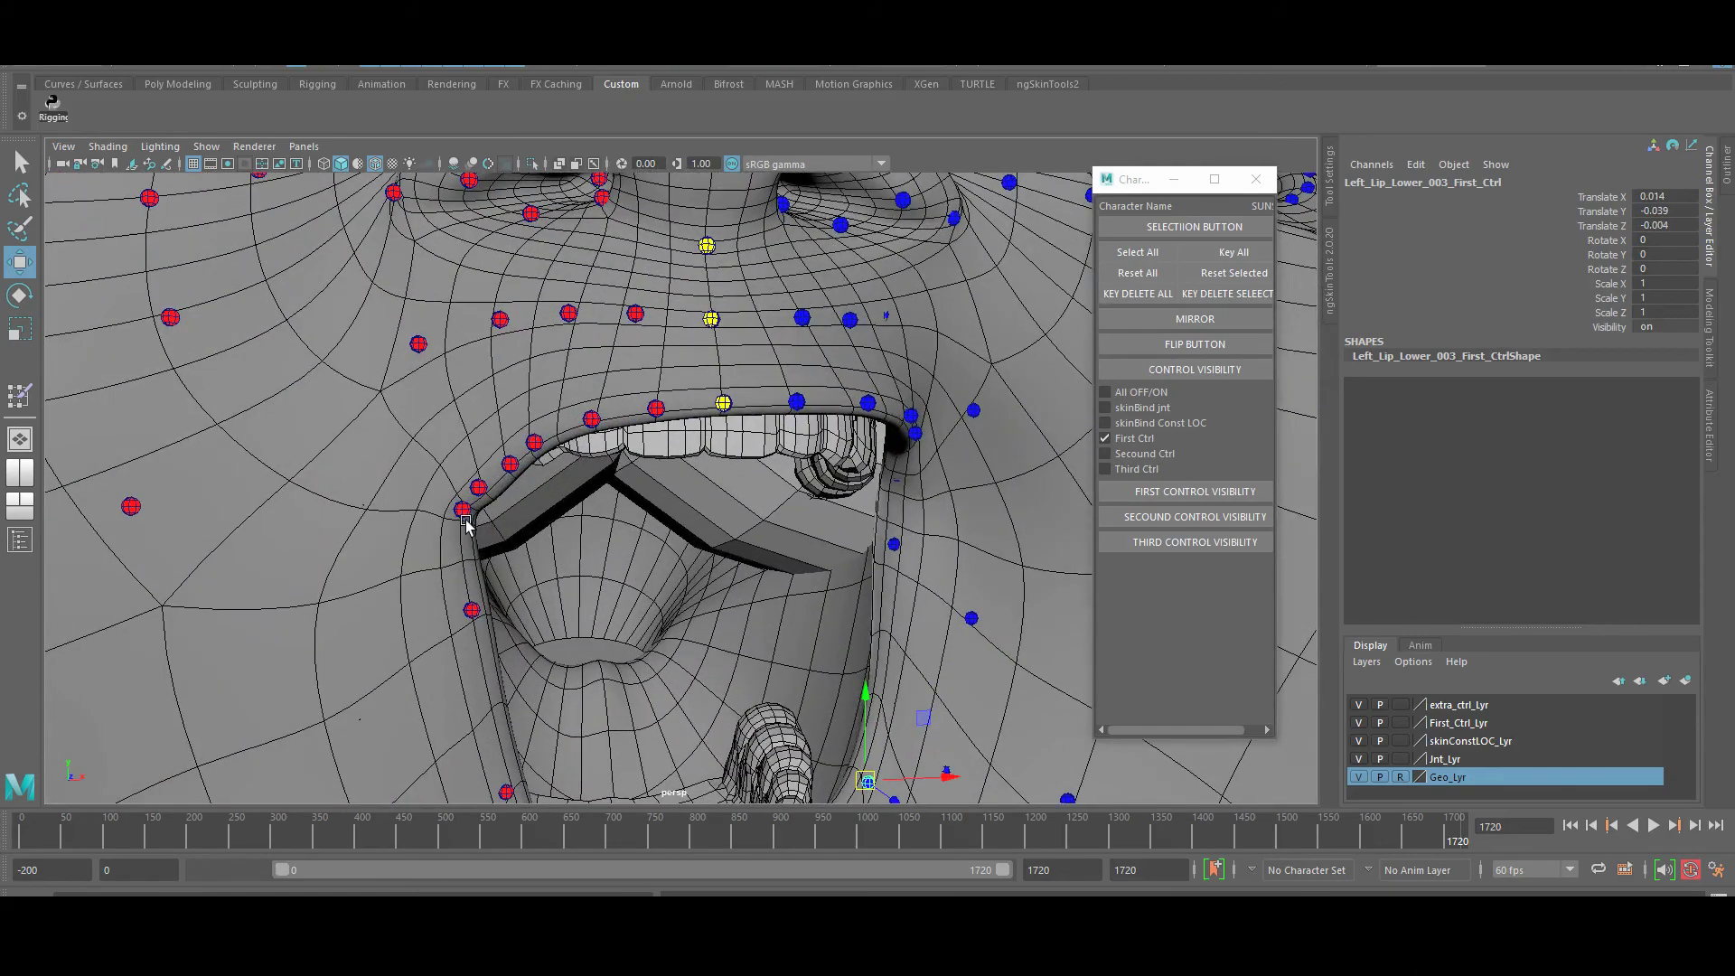
# Lower the right lip corner first control to about -0.08 in Translate Y
pyautogui.click(466, 552)
pyautogui.moveTo(497, 540); pyautogui.dragTo(511, 542, button='middle')
pyautogui.keyDown('alt'); pyautogui.moveTo(511, 542); pyautogui.dragTo(768, 560); pyautogui.keyUp('alt')
pyautogui.scroll(-6, 540, 548)
pyautogui.press('q')
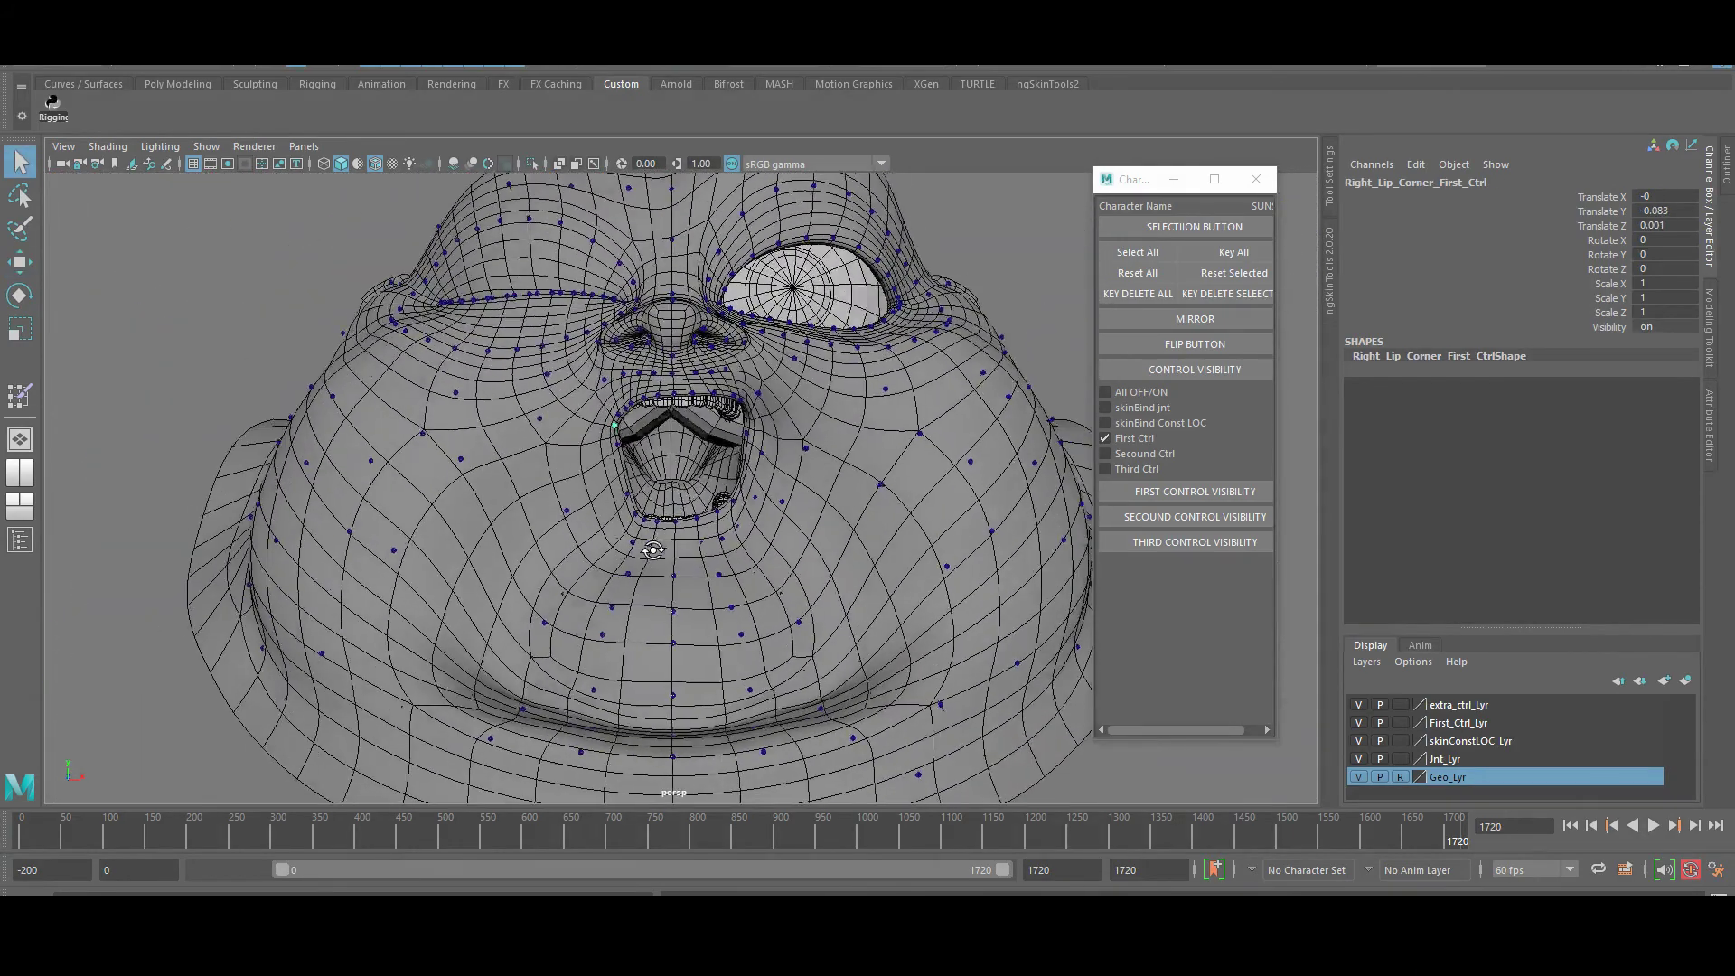
# Show only the Third Ctrl set and push the lower head control back to about -0.78 in Translate Z
pyautogui.click(1136, 469)
pyautogui.click(1131, 424)
pyautogui.click(1131, 439)
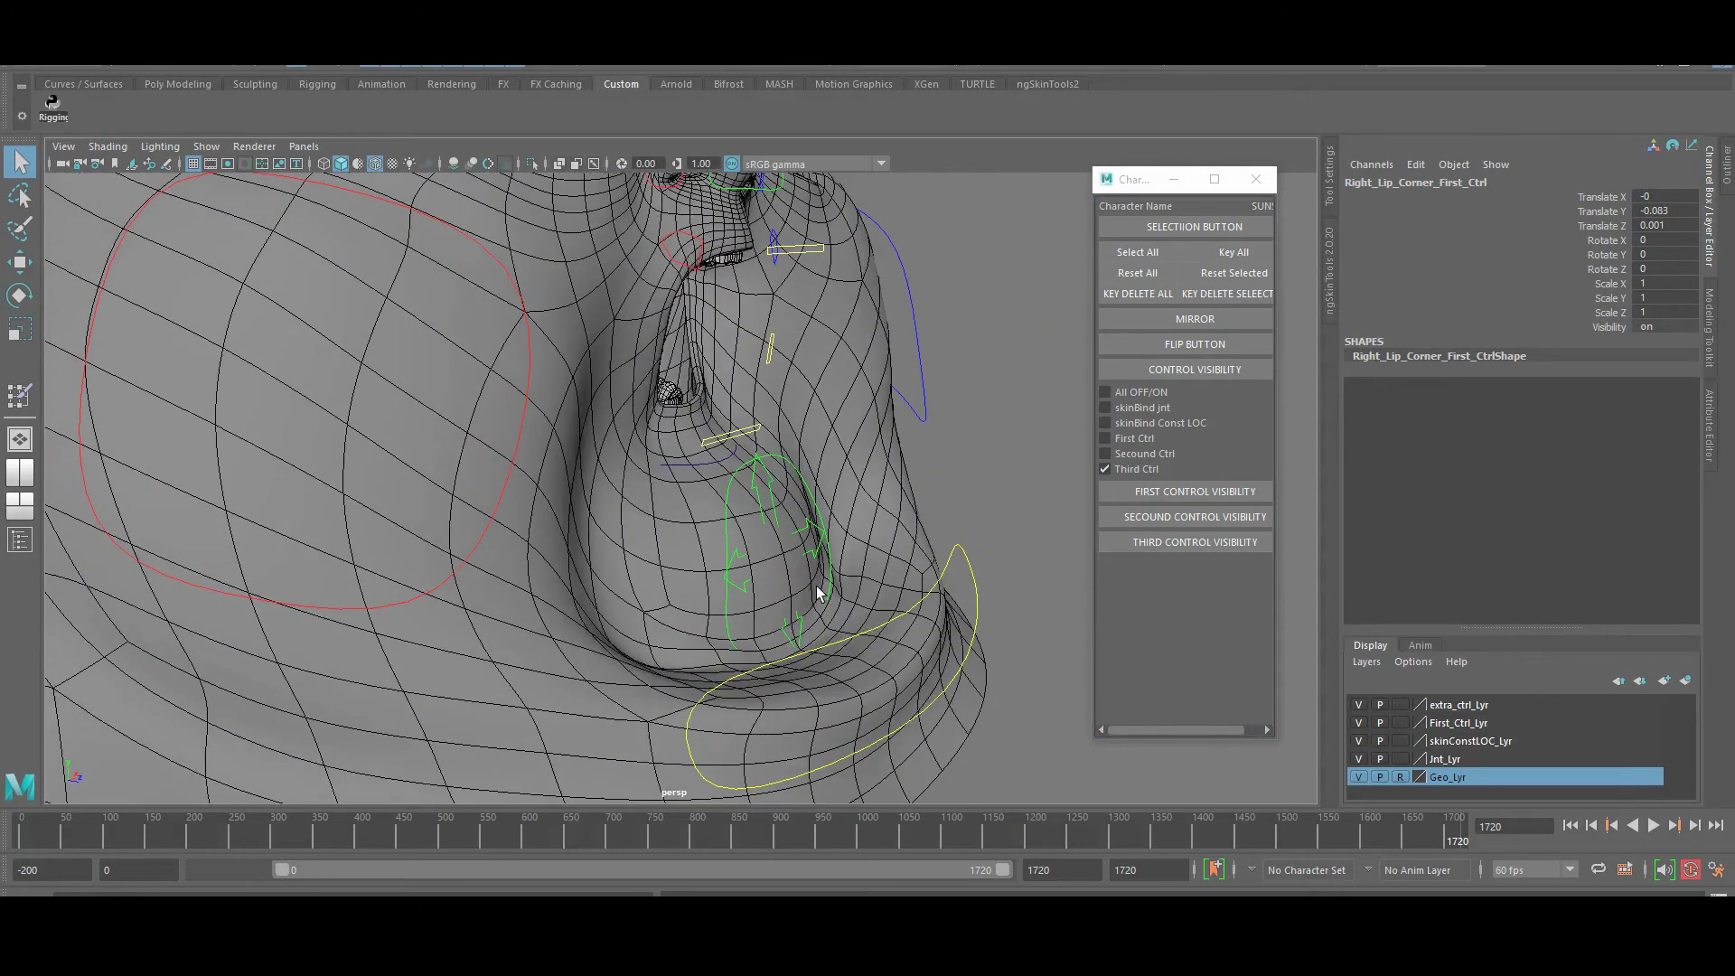
pyautogui.click(875, 625)
pyautogui.click(944, 637)
pyautogui.press('w')
pyautogui.moveTo(983, 651); pyautogui.dragTo(928, 634)
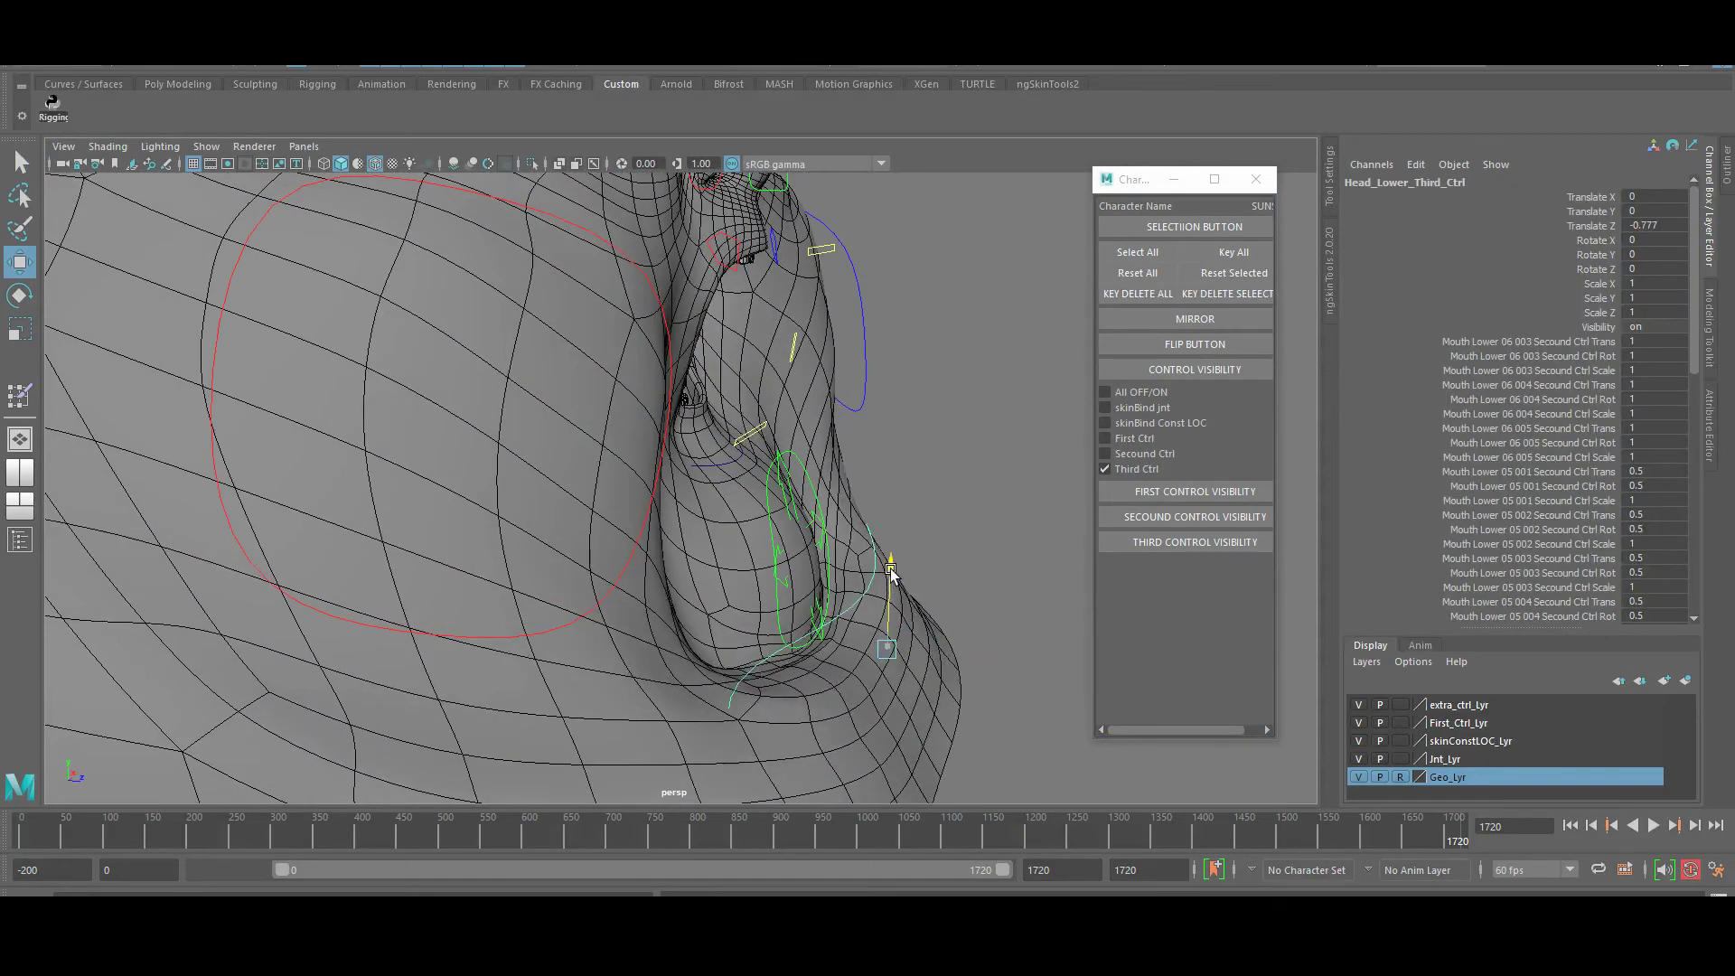
# Move the chin third control slightly upward
pyautogui.keyDown('alt'); pyautogui.moveTo(890, 571); pyautogui.dragTo(686, 578); pyautogui.keyUp('alt')
pyautogui.scroll(2, 632, 578)
pyautogui.click(567, 578)
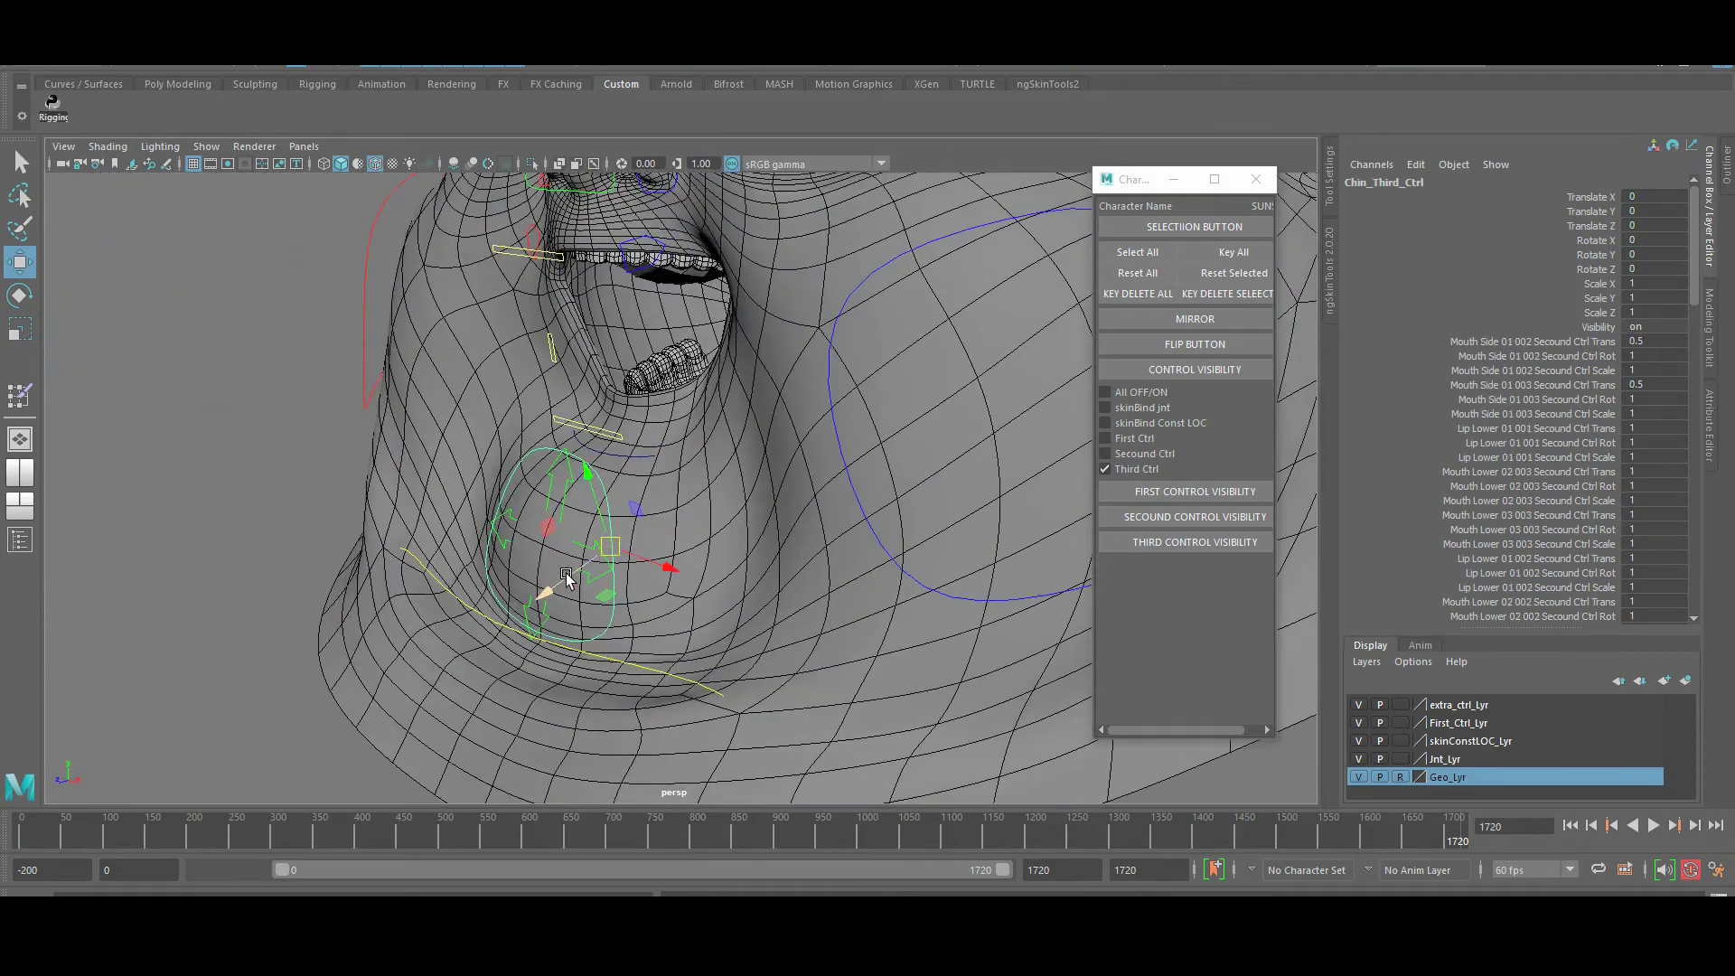
pyautogui.moveTo(573, 485); pyautogui.dragTo(573, 457)
pyautogui.keyDown('alt'); pyautogui.moveTo(578, 470); pyautogui.dragTo(533, 547); pyautogui.keyUp('alt')
pyautogui.keyDown('alt'); pyautogui.moveTo(533, 546); pyautogui.dragTo(587, 524); pyautogui.keyUp('alt')
# Select the left and right cheek third controls and lower them together to about -0.58 in Translate Y
pyautogui.press('q')
pyautogui.click(816, 390)
pyautogui.press('w')
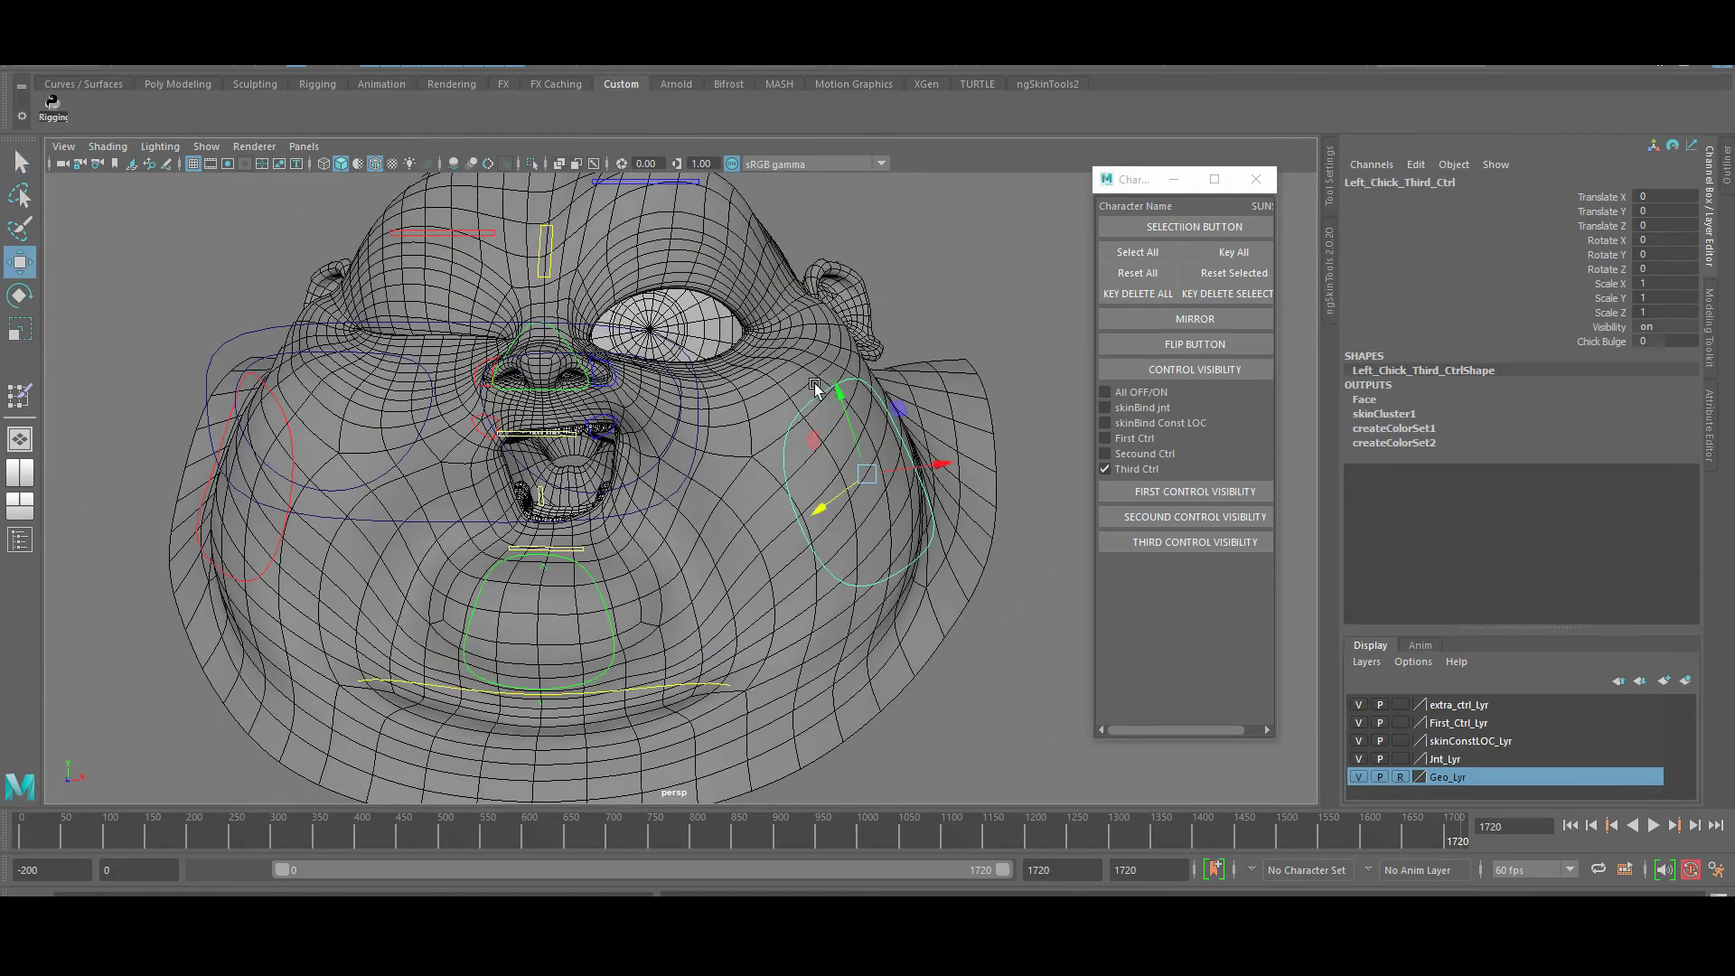
pyautogui.click(271, 403)
pyautogui.moveTo(269, 402); pyautogui.dragTo(261, 447)
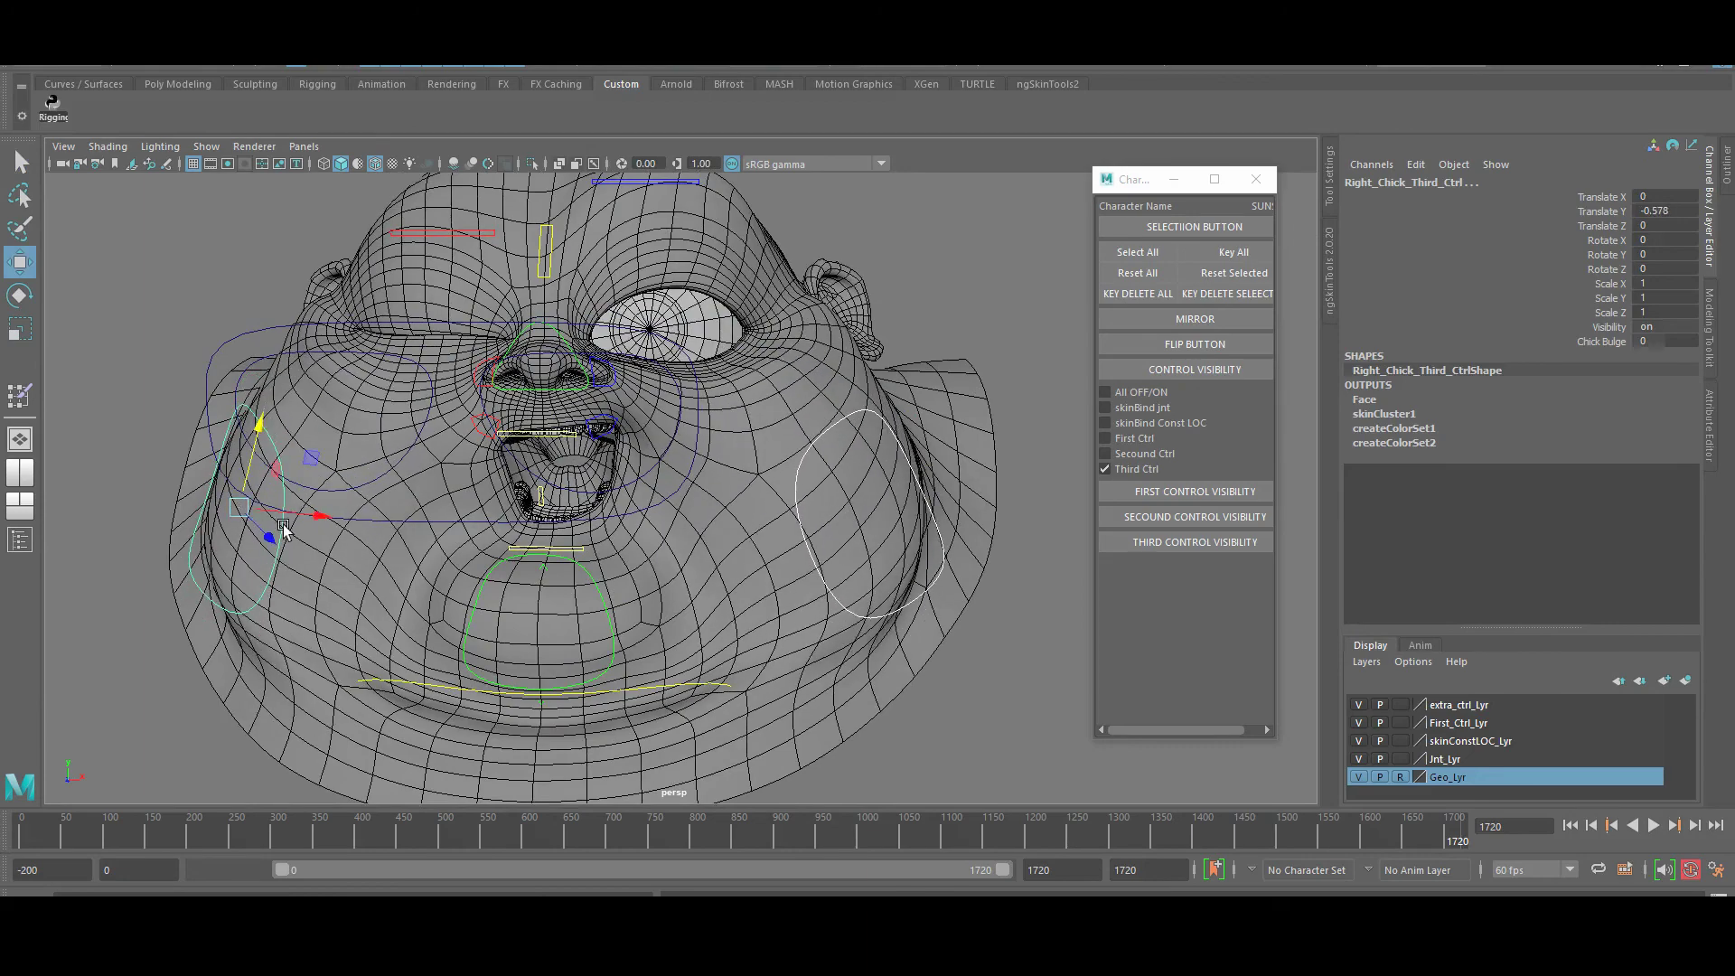
# Set the Chick Bulge of the selected cheek third controls to 5
pyautogui.write('5')
pyautogui.press('Return')
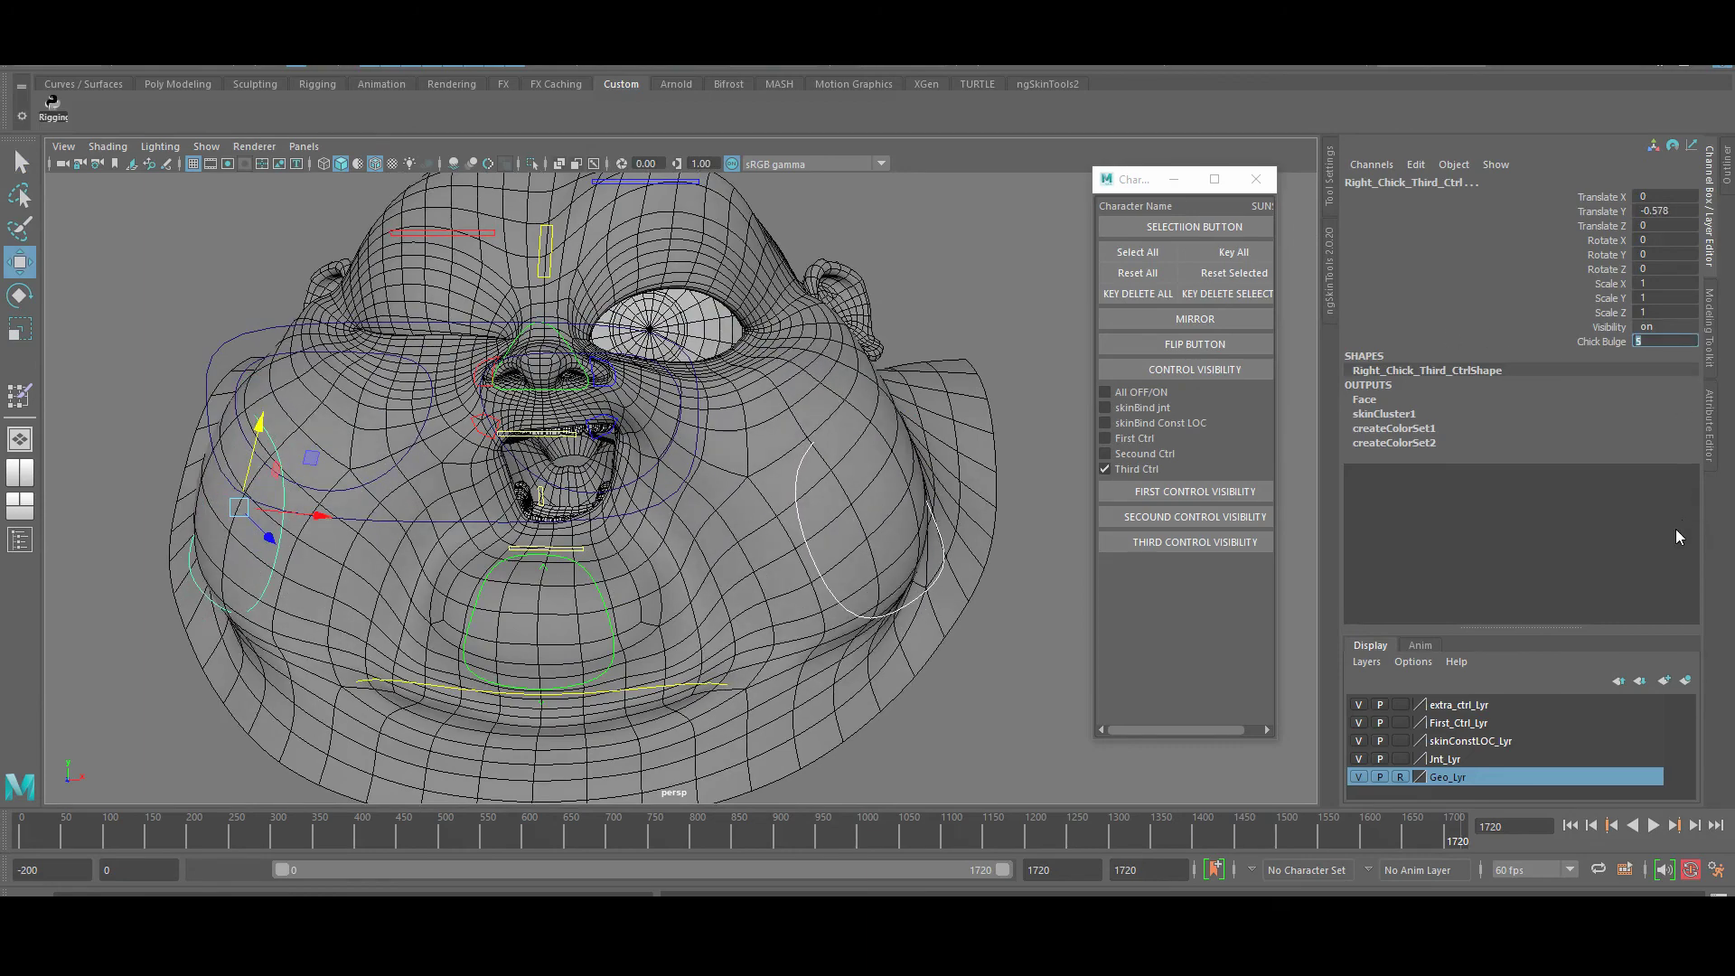
# Push the right eyebrow main control forward to about 0.61 in Translate Z and adjust its height
pyautogui.keyDown('alt'); pyautogui.moveTo(903, 560); pyautogui.dragTo(735, 391); pyautogui.keyUp('alt')
pyautogui.press('q')
pyautogui.click(477, 297)
pyautogui.press('w')
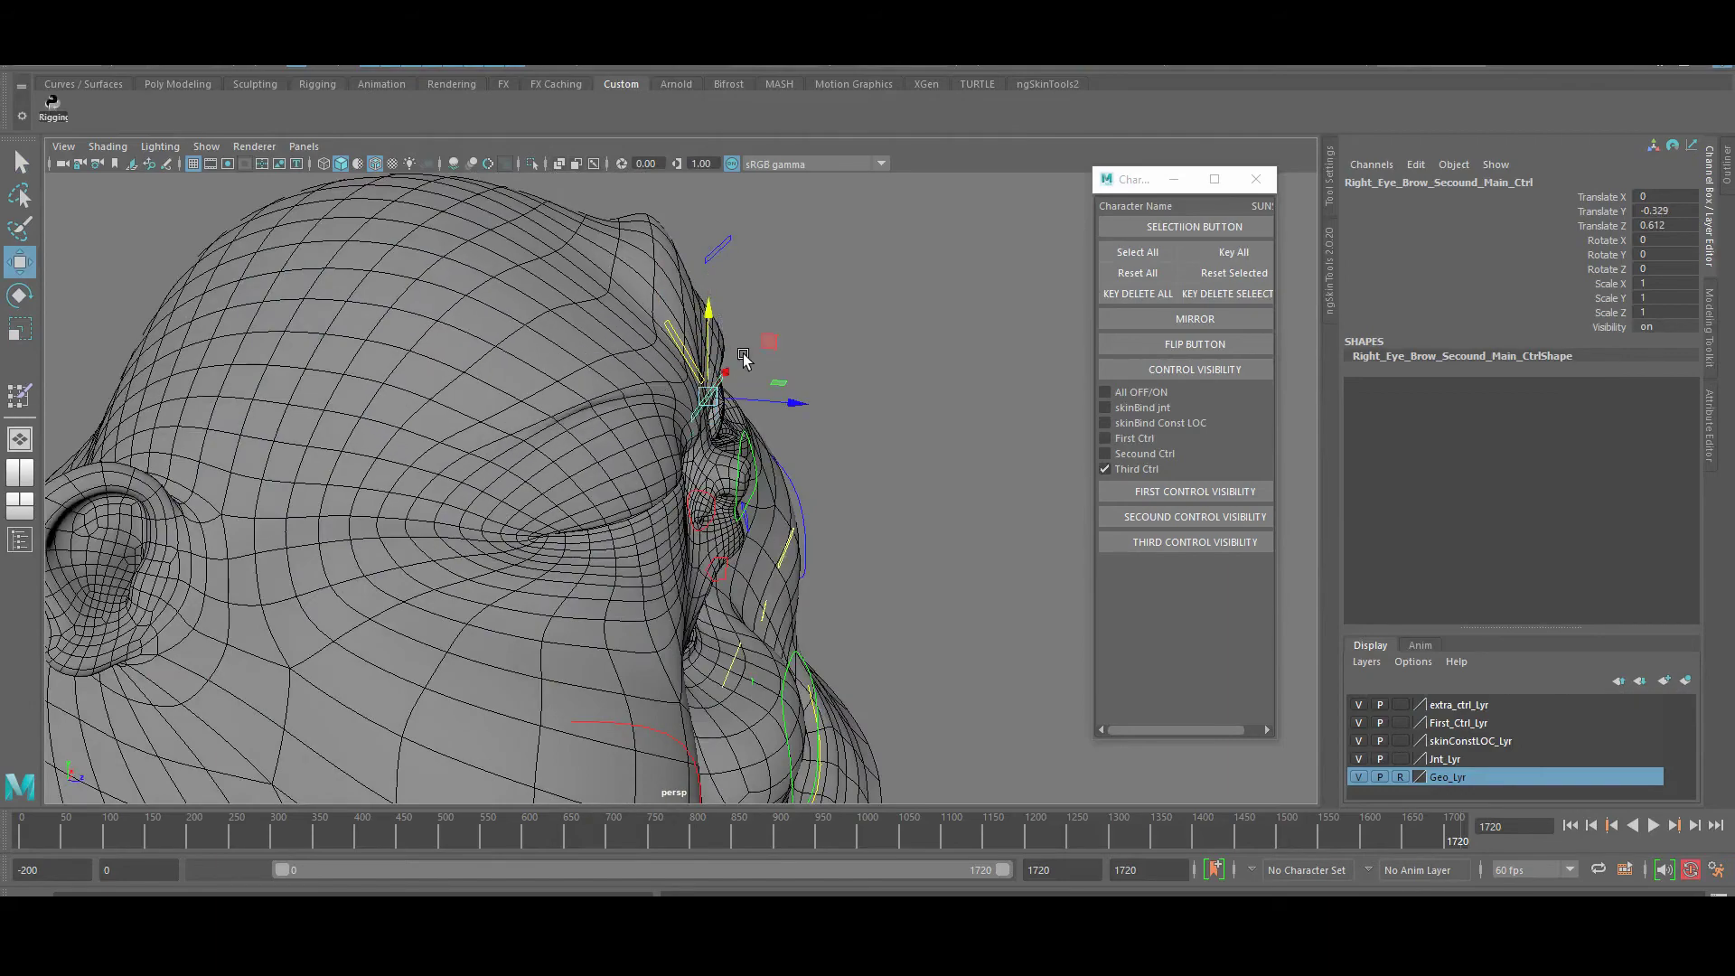
pyautogui.moveTo(724, 321); pyautogui.dragTo(724, 311)
# Show only the Secound Ctrl set and open the right eye slightly with its blink control
pyautogui.keyDown('alt'); pyautogui.moveTo(723, 312); pyautogui.dragTo(994, 362); pyautogui.keyUp('alt')
pyautogui.click(1143, 455)
pyautogui.click(308, 422)
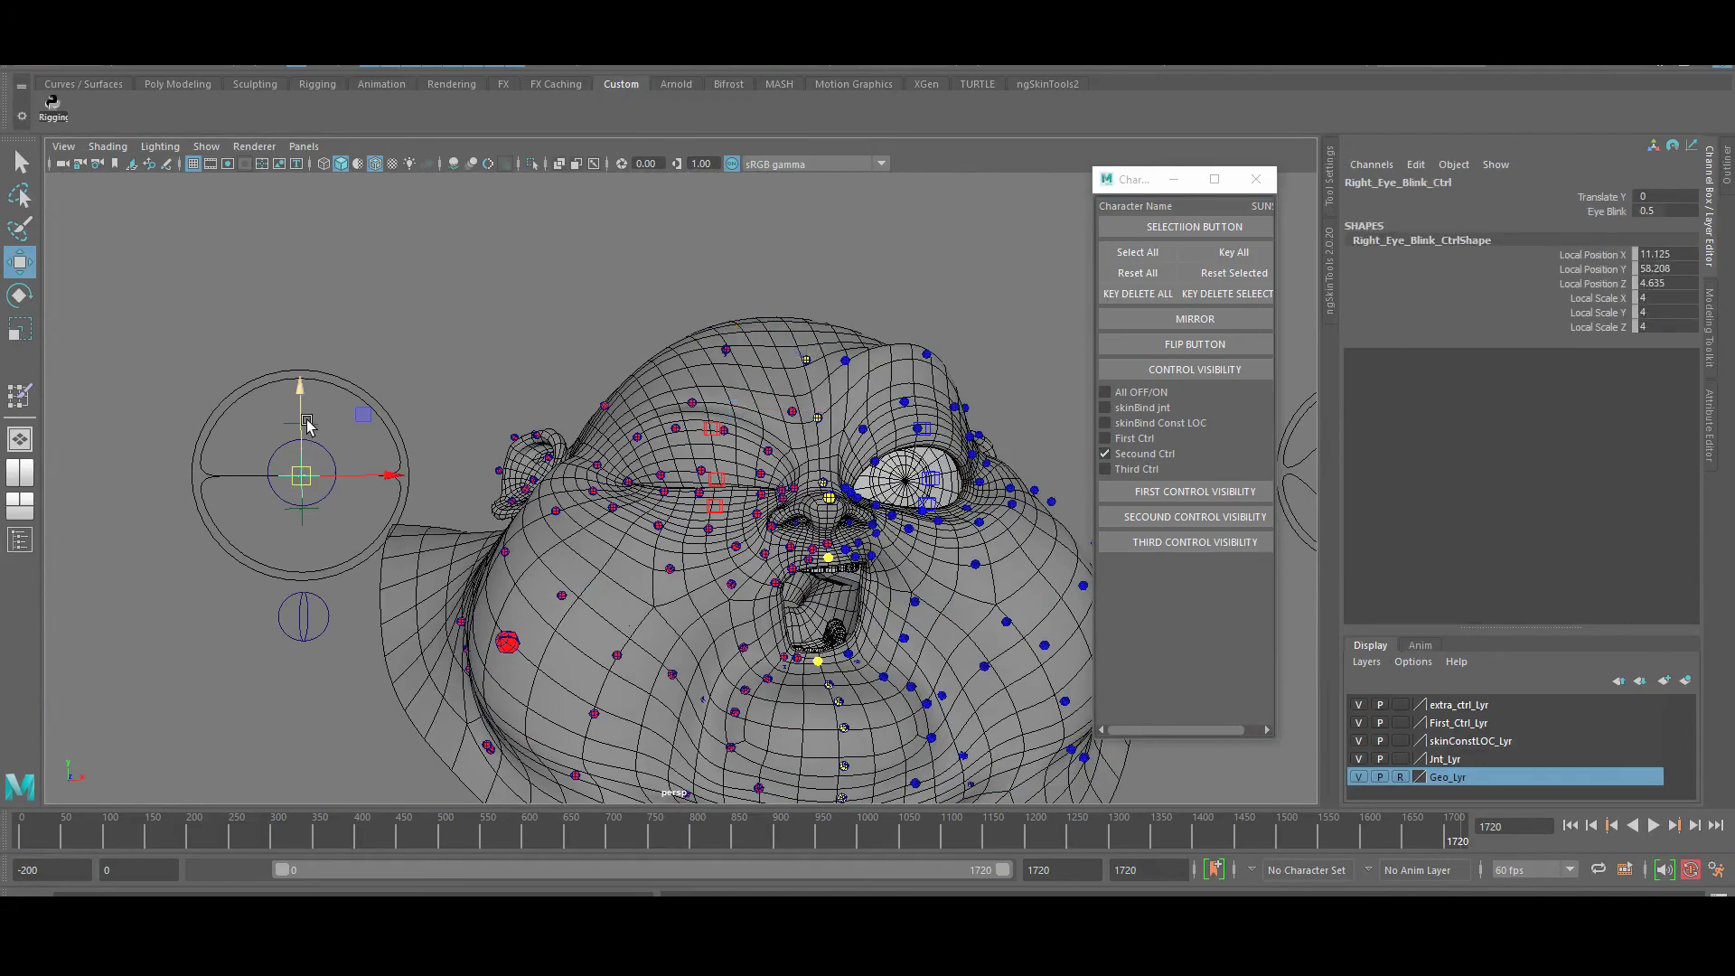
# Lower the right upper eyelid's second controls, bringing the inner one to about -0.29 in Translate Y
pyautogui.scroll(10, 686, 452)
pyautogui.click(688, 454)
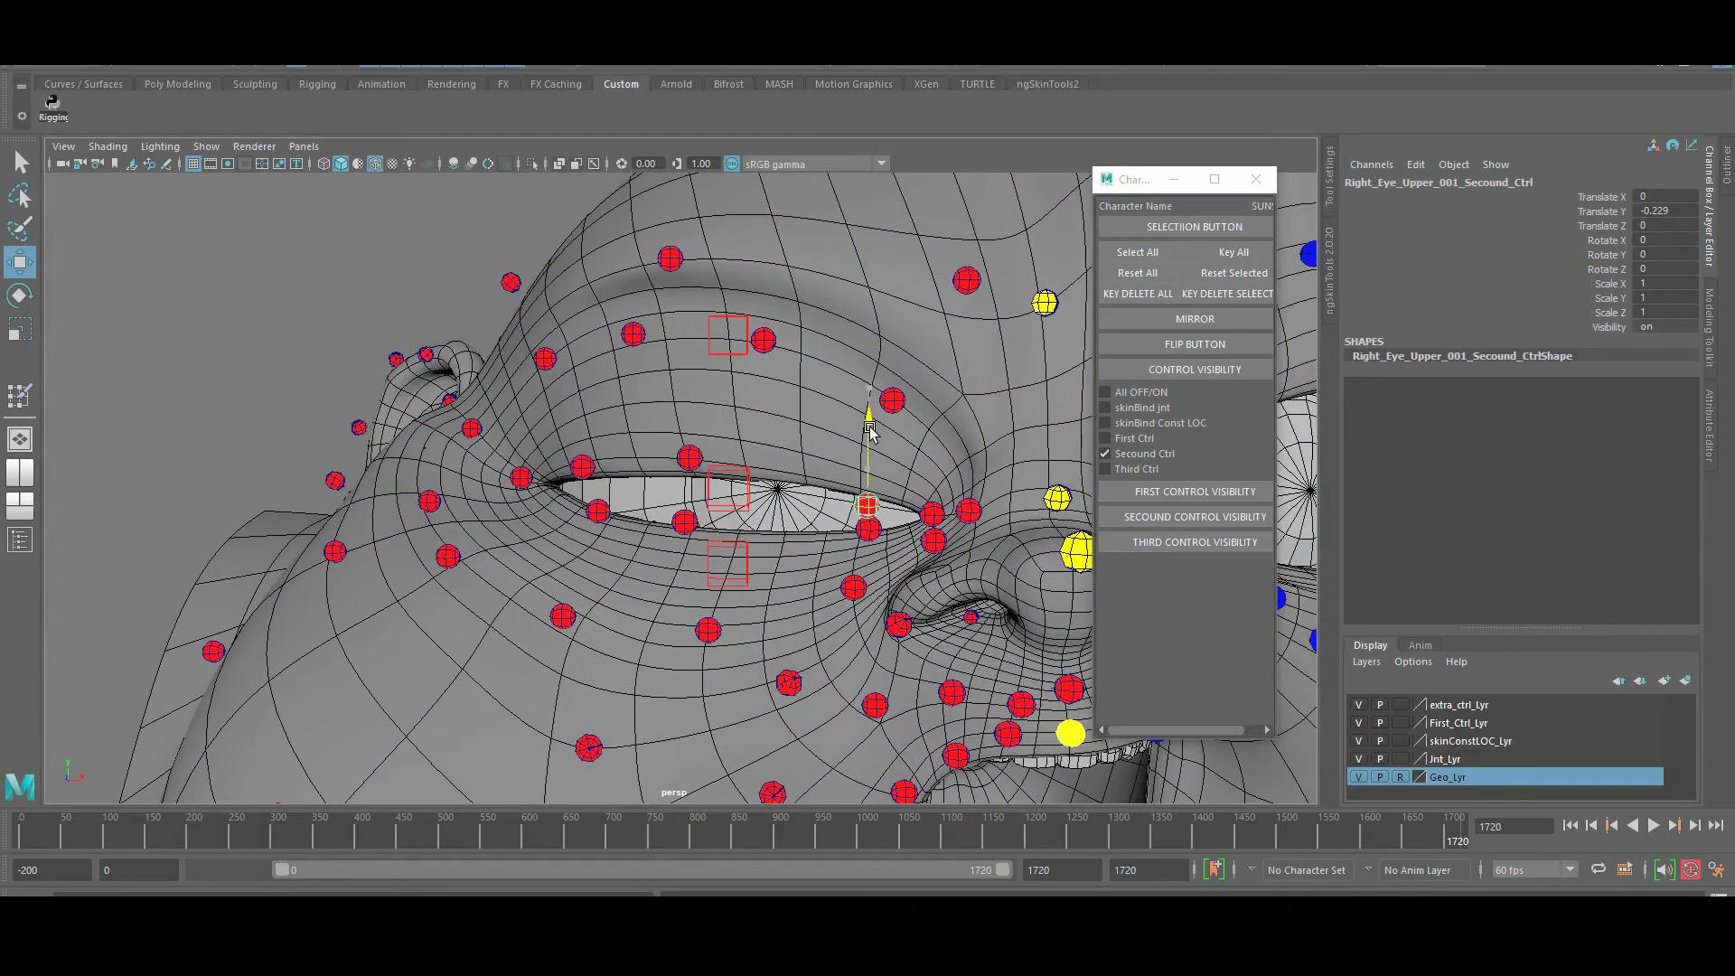
pyautogui.click(868, 506)
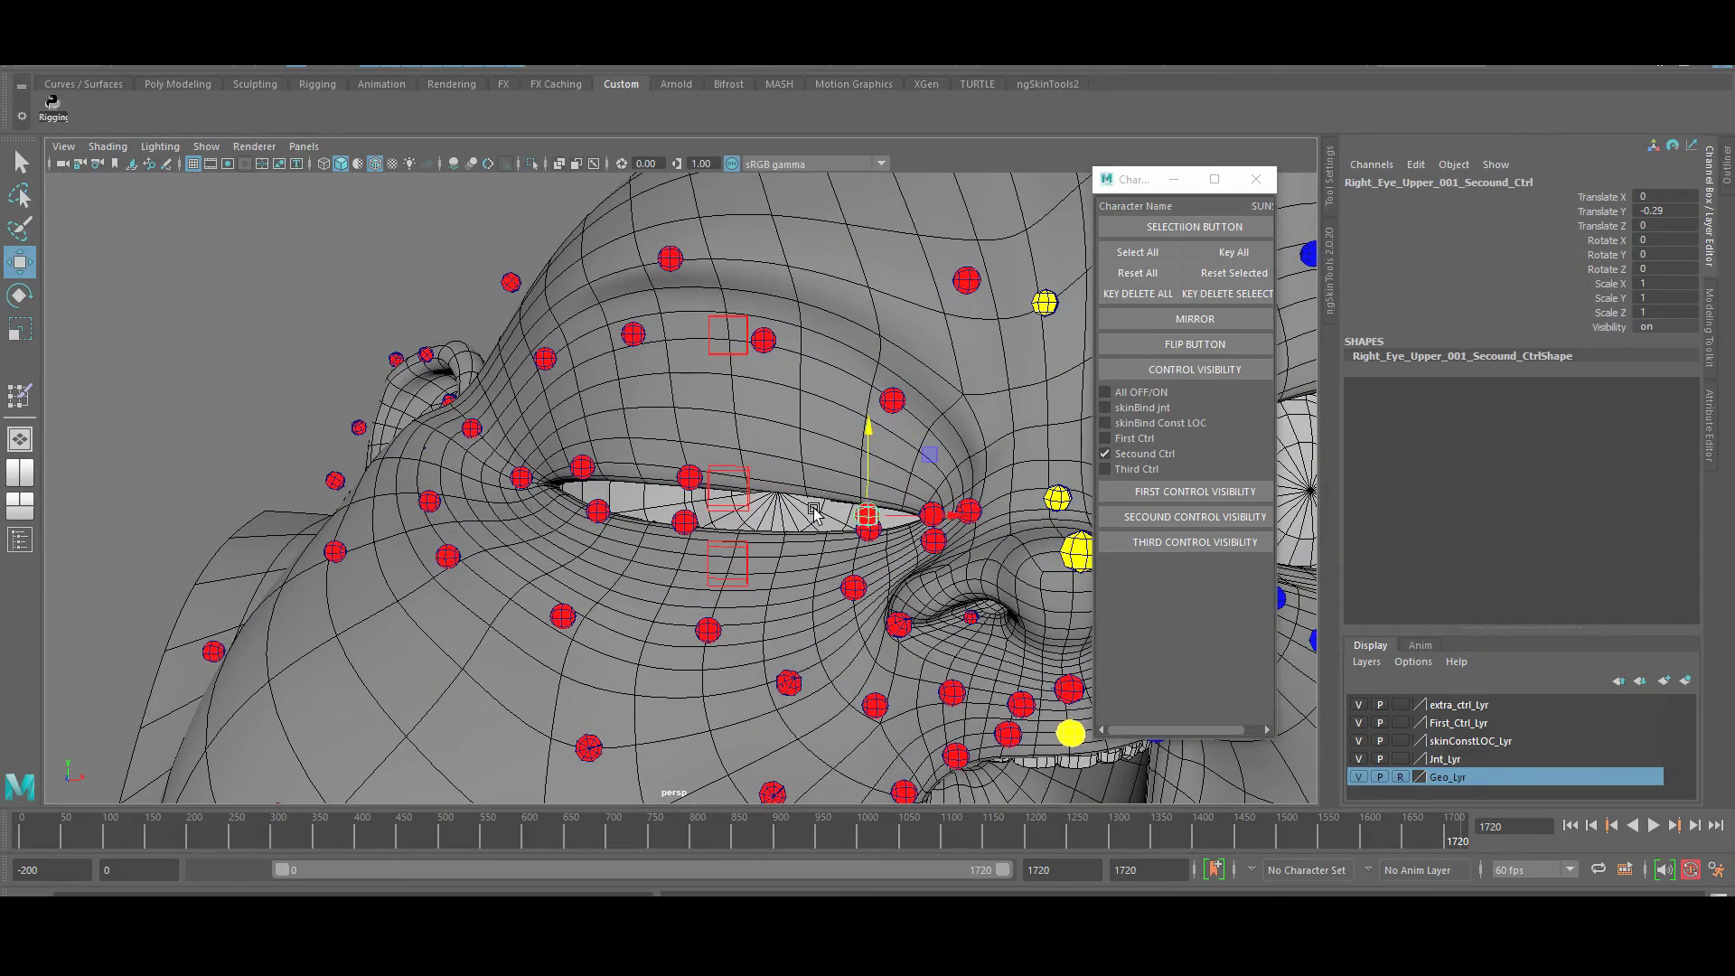
# Show only the First Ctrl set and lower the inner first controls of the right upper eyelid
pyautogui.scroll(-5, 813, 512)
pyautogui.click(1135, 438)
pyautogui.click(1143, 454)
pyautogui.scroll(8, 823, 520)
pyautogui.click(828, 524)
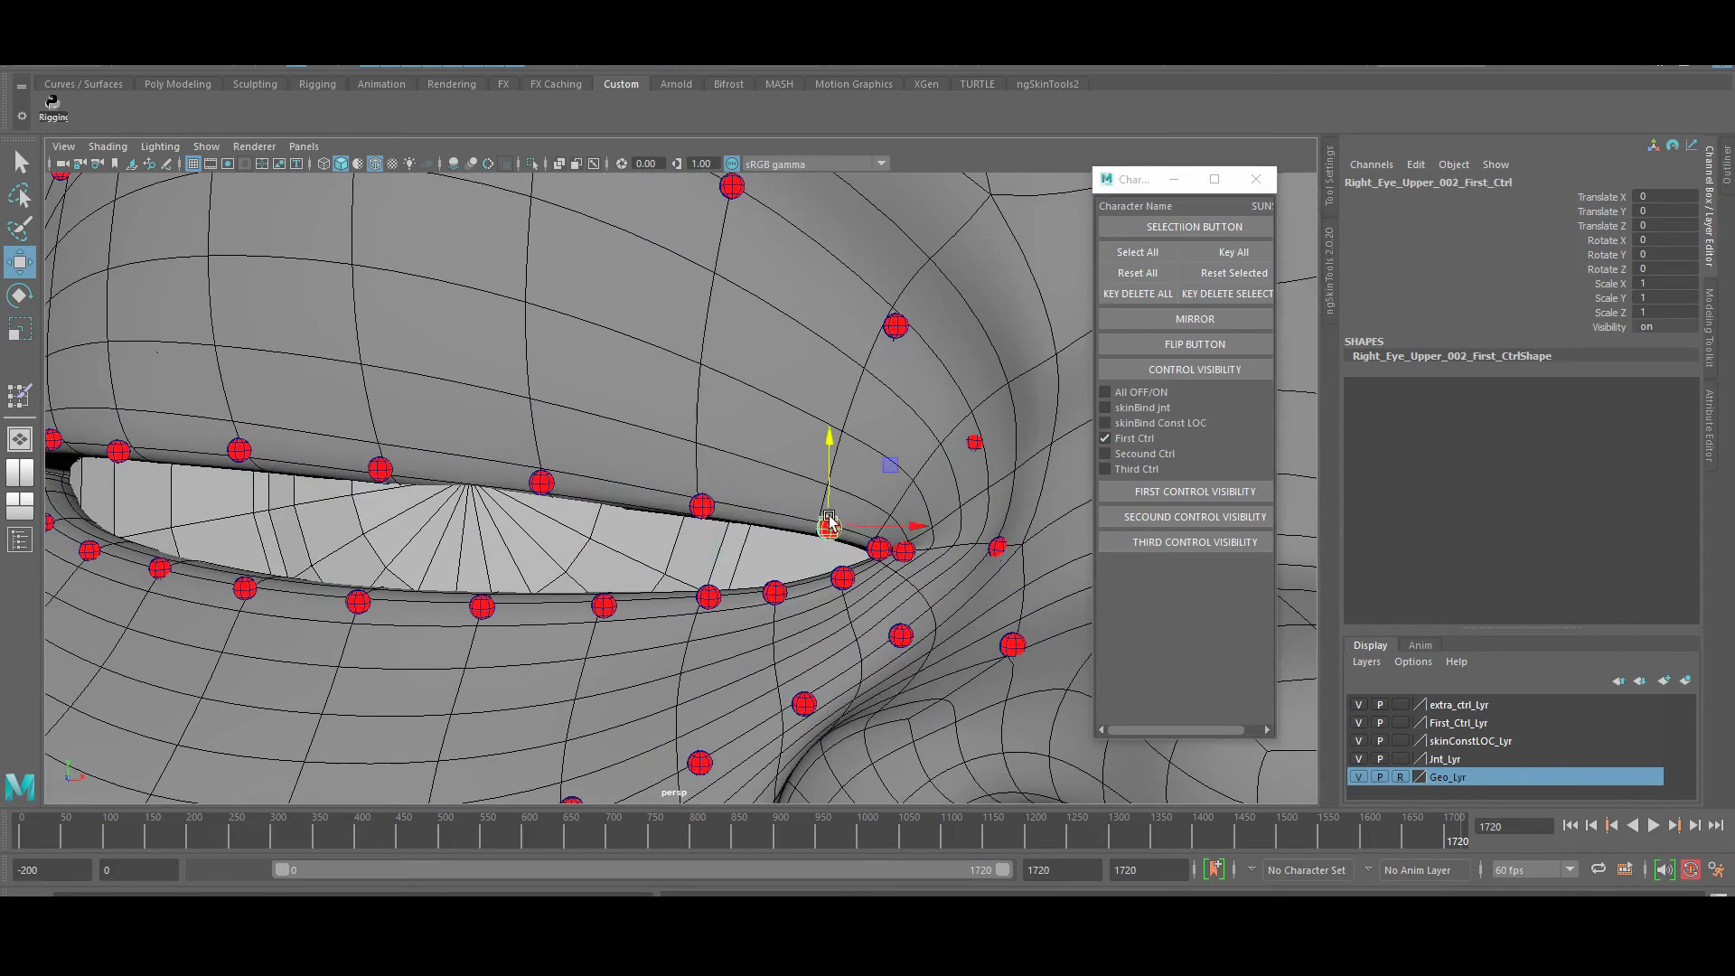
pyautogui.moveTo(828, 523); pyautogui.dragTo(832, 469)
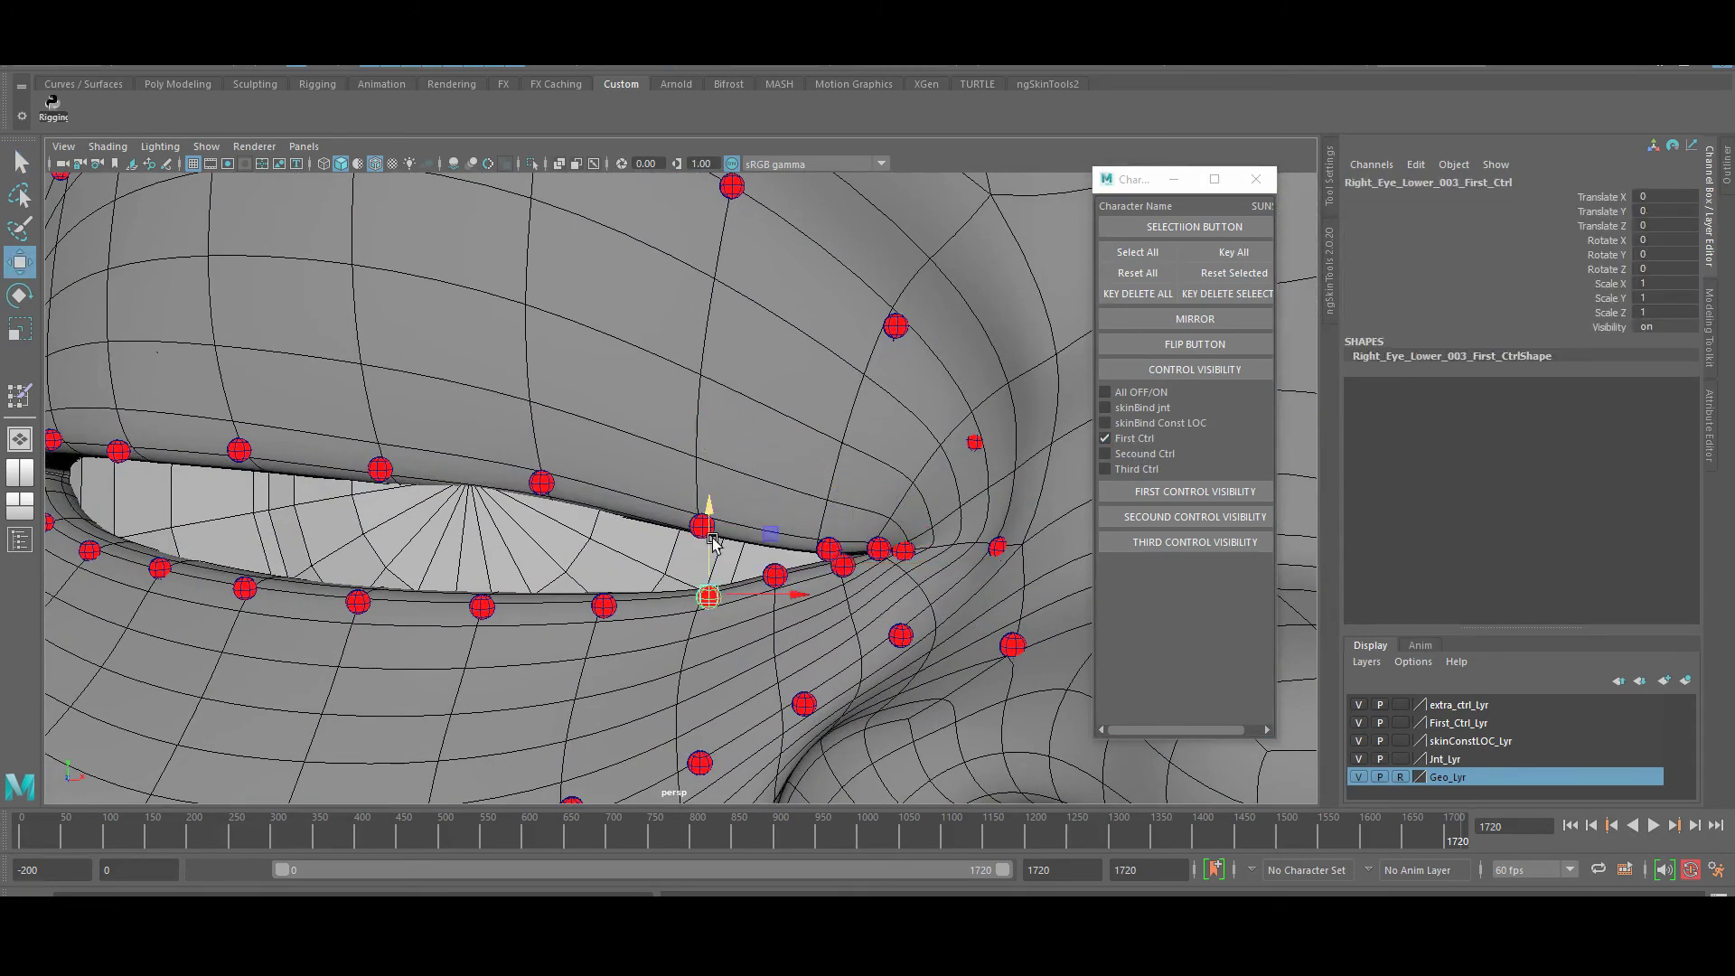
# Raise the right lower eyelid's 002 first control to about 0.07 in Translate Y
pyautogui.click(775, 574)
pyautogui.click(774, 517)
pyautogui.click(774, 575)
pyautogui.scroll(-4, 519, 546)
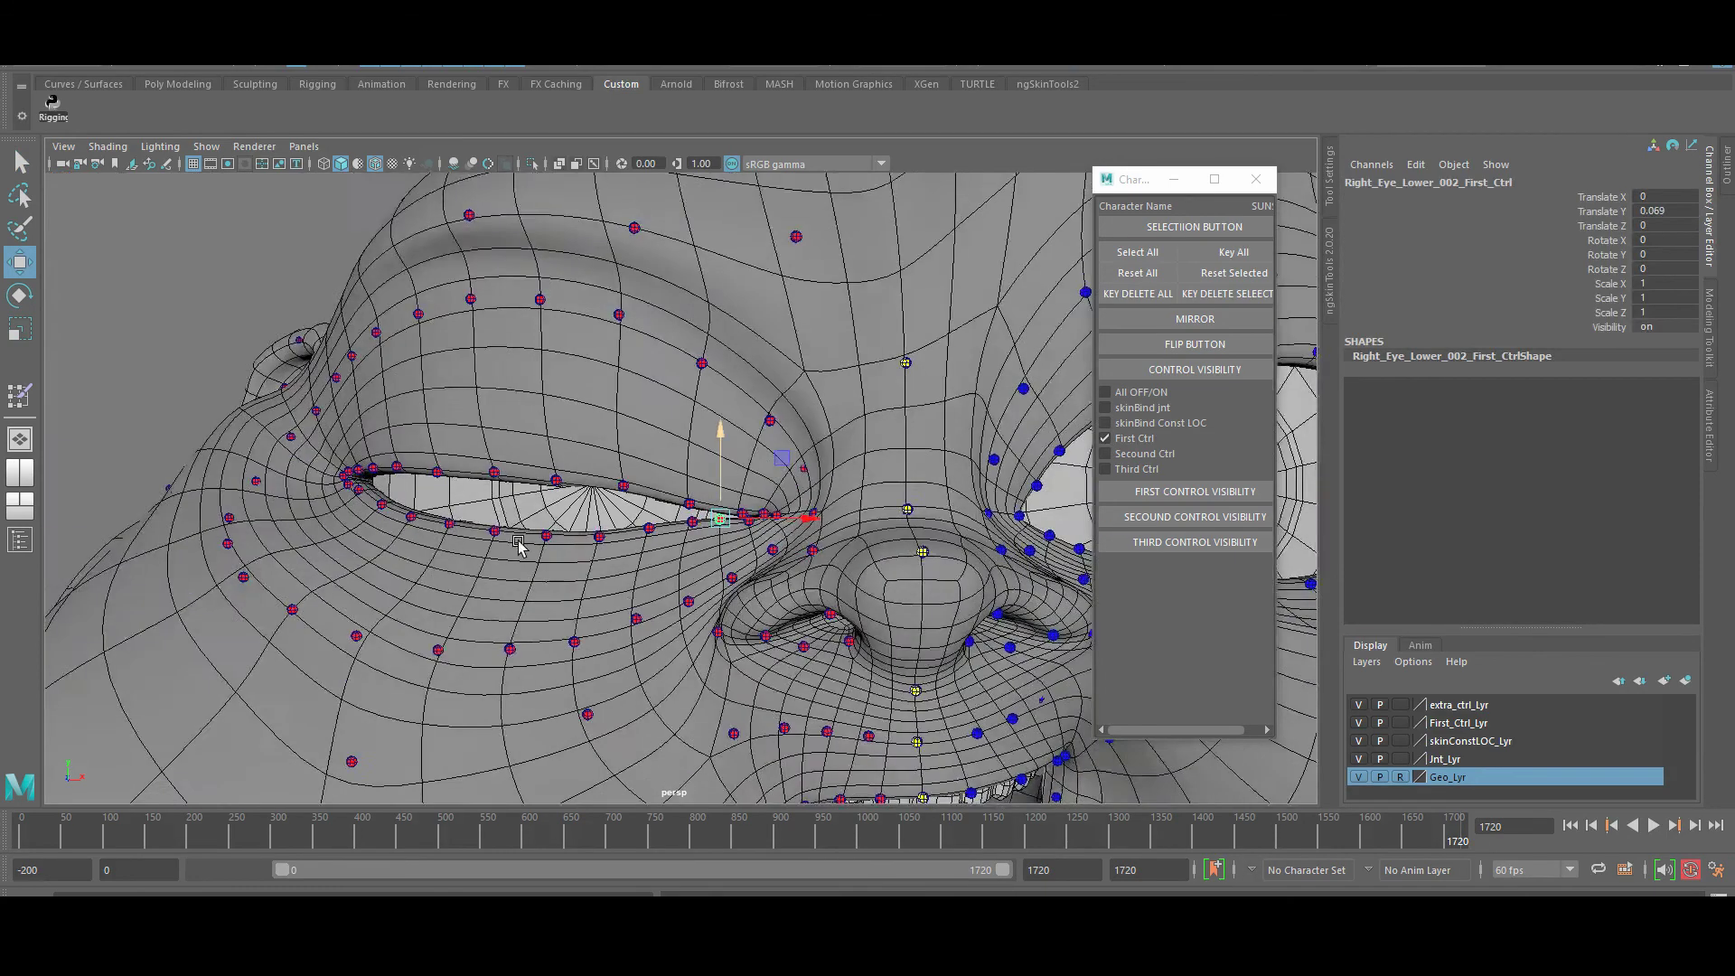
# Hide all control sets and clear the selection to examine the posed face
pyautogui.scroll(-5, 520, 546)
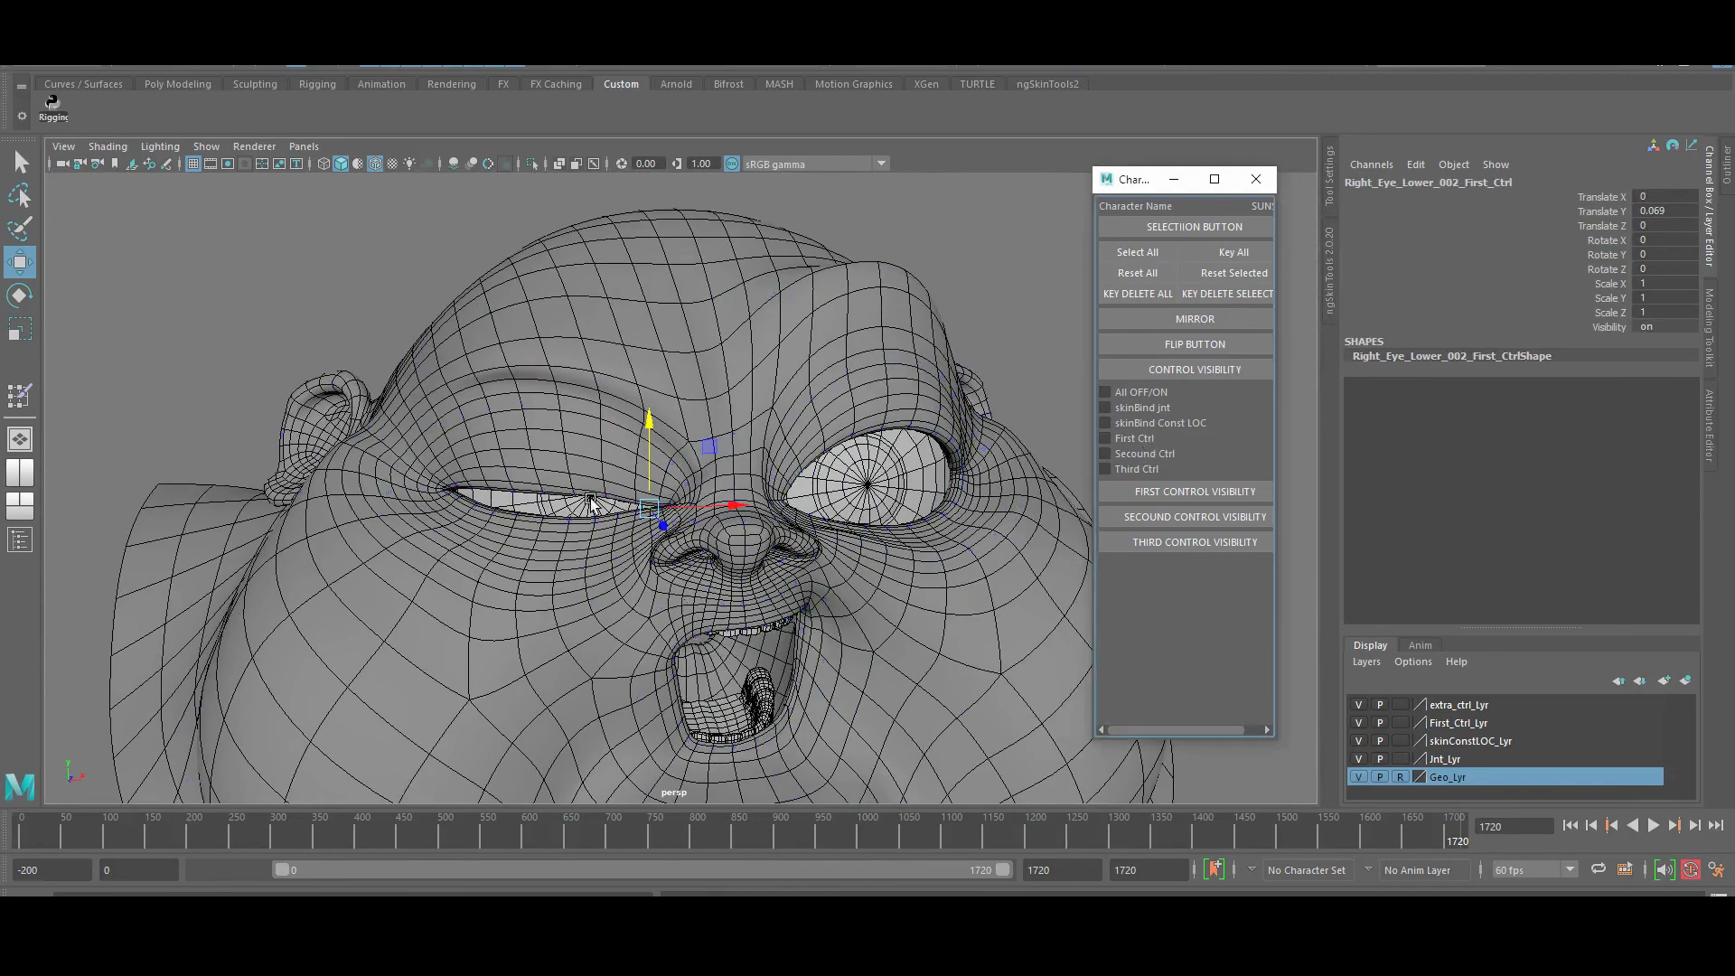
pyautogui.click(592, 503)
pyautogui.scroll(-4, 591, 503)
pyautogui.keyDown('alt'); pyautogui.moveTo(592, 503); pyautogui.dragTo(773, 564); pyautogui.keyUp('alt')
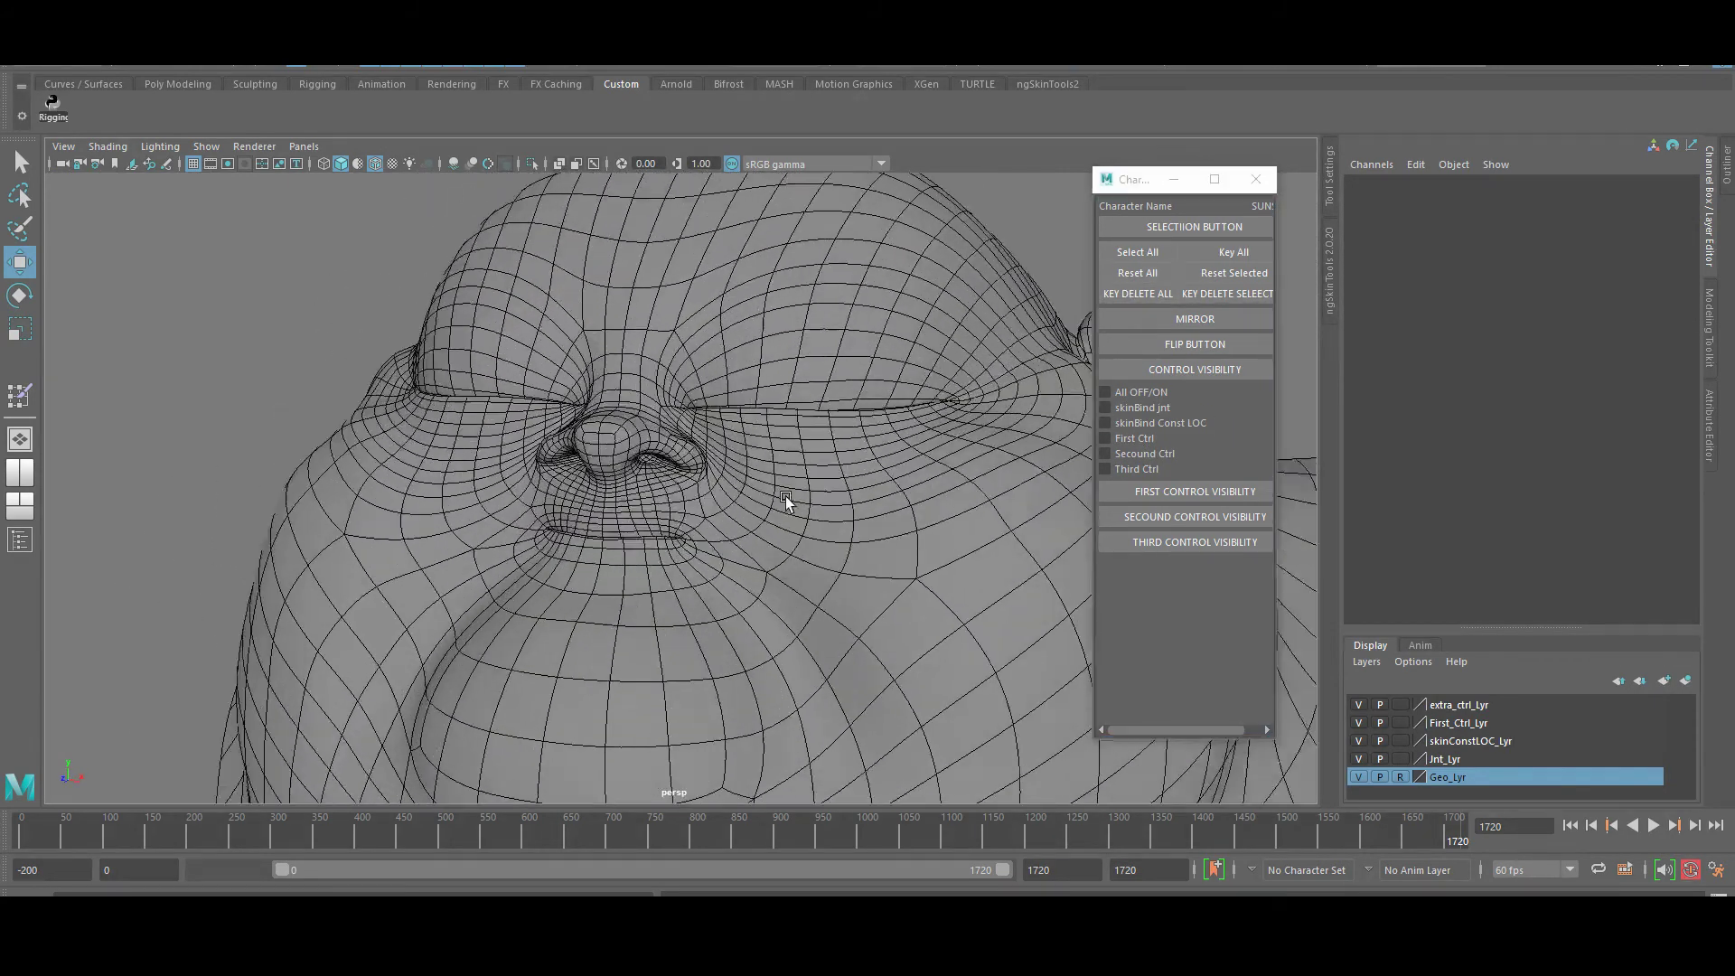
# Show only the Third Ctrl set and rotate the lower and upper mouth controls, the upper to about -13.5, -1.2 and 11.1 in Rotate X, Y, Z
pyautogui.click(1143, 455)
pyautogui.click(1143, 455)
pyautogui.click(1135, 468)
pyautogui.scroll(4, 869, 534)
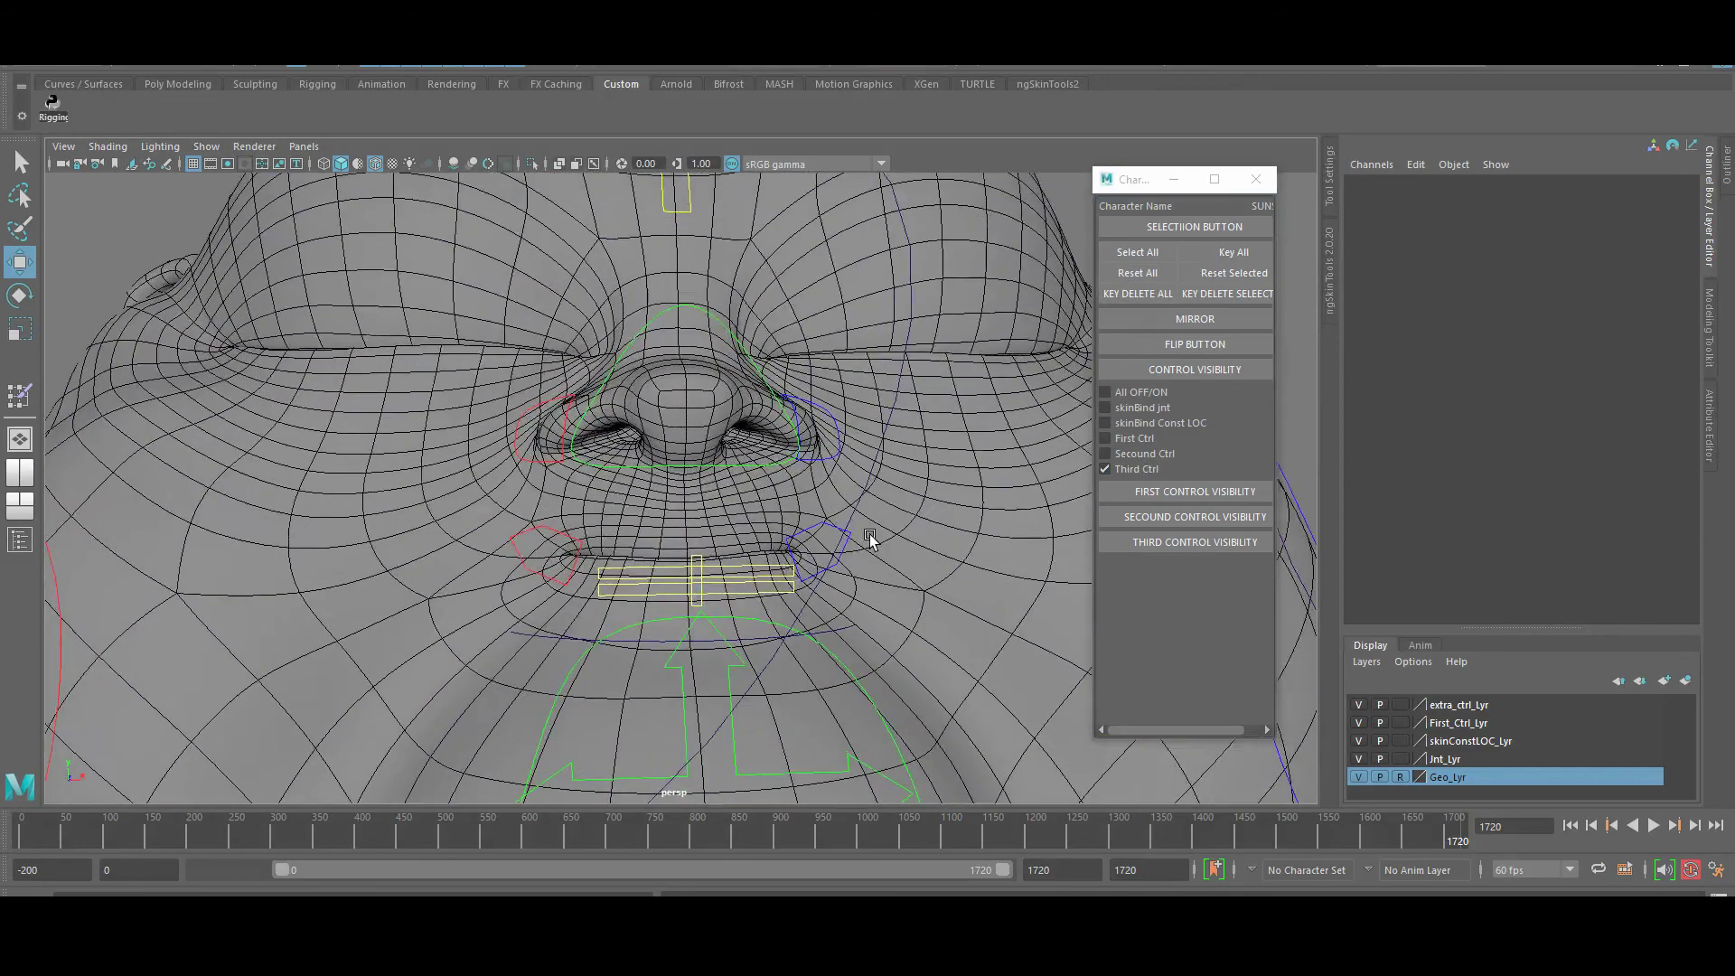
pyautogui.keyDown('alt'); pyautogui.moveTo(869, 534); pyautogui.dragTo(698, 421, button='middle'); pyautogui.keyUp('alt')
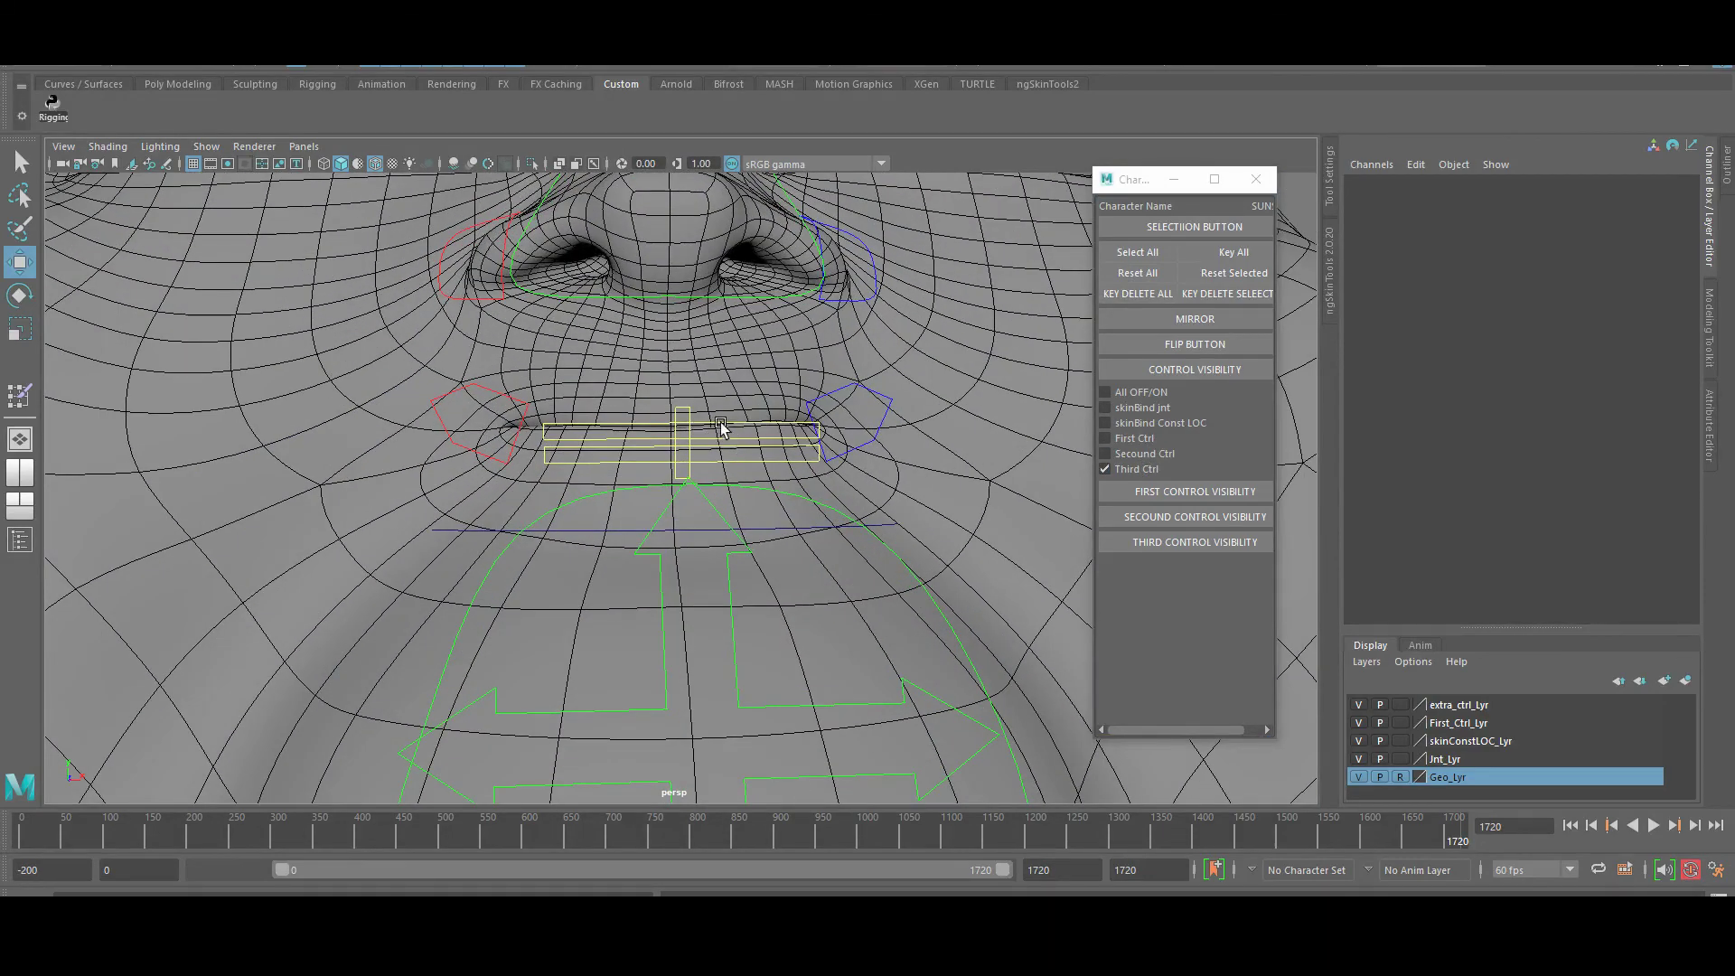
pyautogui.click(721, 428)
pyautogui.press('e')
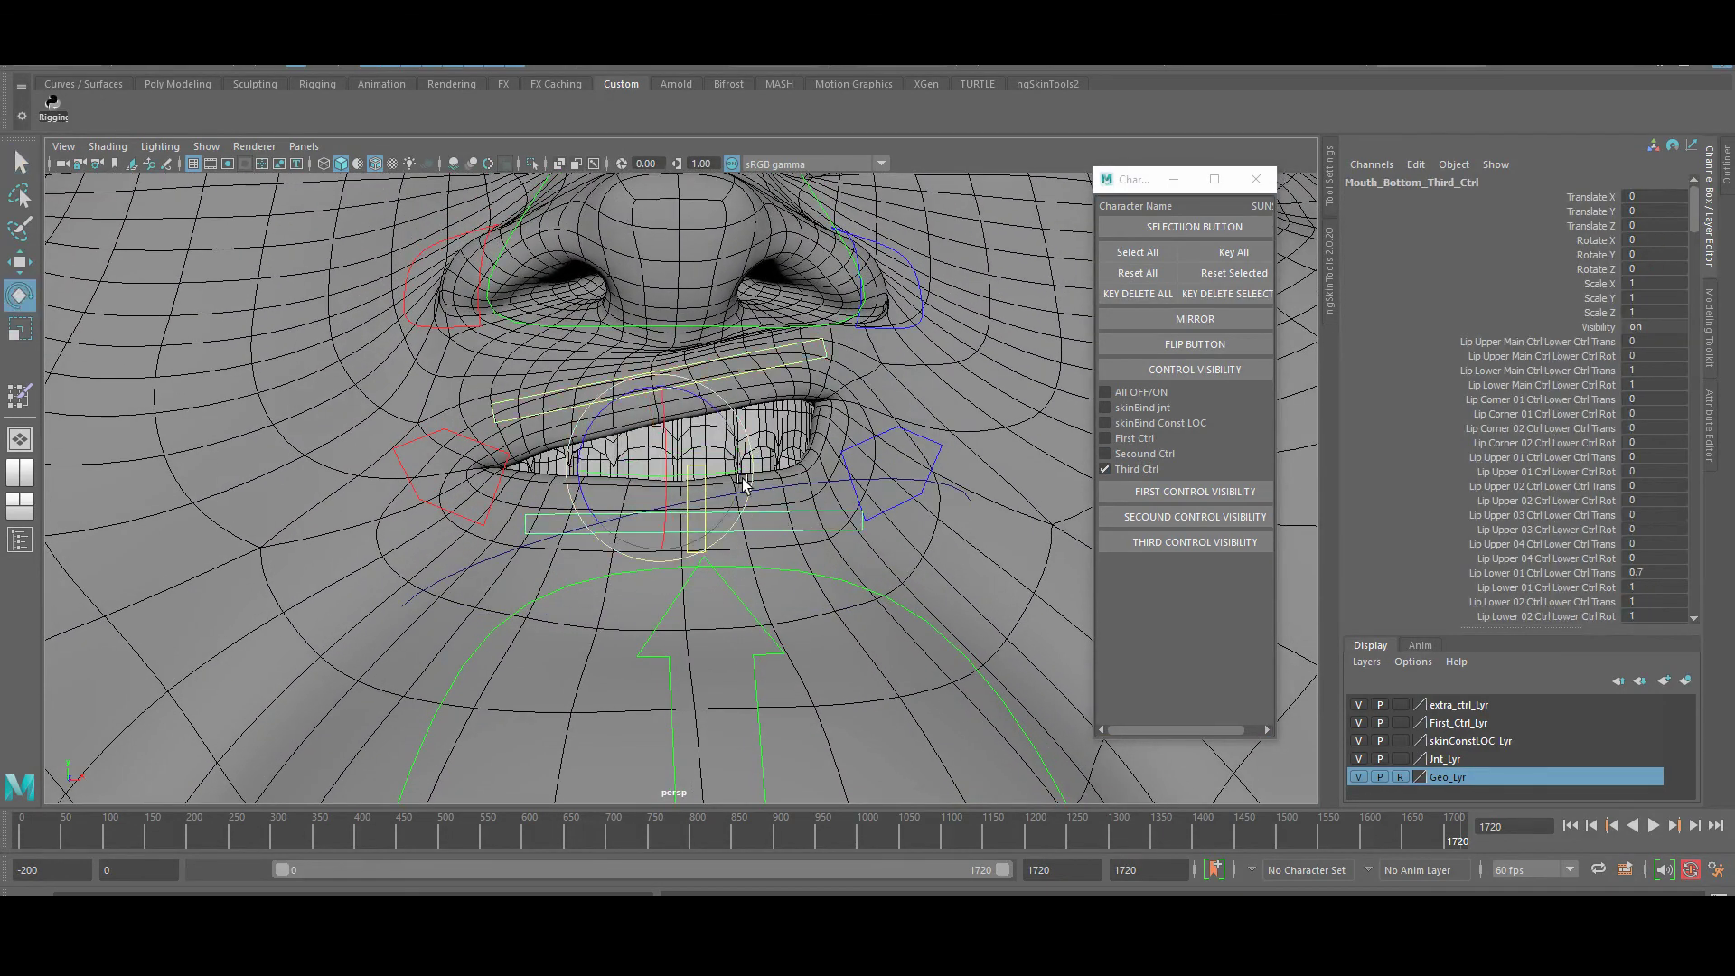
pyautogui.moveTo(743, 482); pyautogui.dragTo(1075, 461)
pyautogui.press('q')
pyautogui.press('q')
# Show only the Secound Ctrl set and lower the left lip corner and upper lip 005 controls, the latter to about -0.10 in Translate Y
pyautogui.click(1104, 453)
pyautogui.scroll(2, 749, 388)
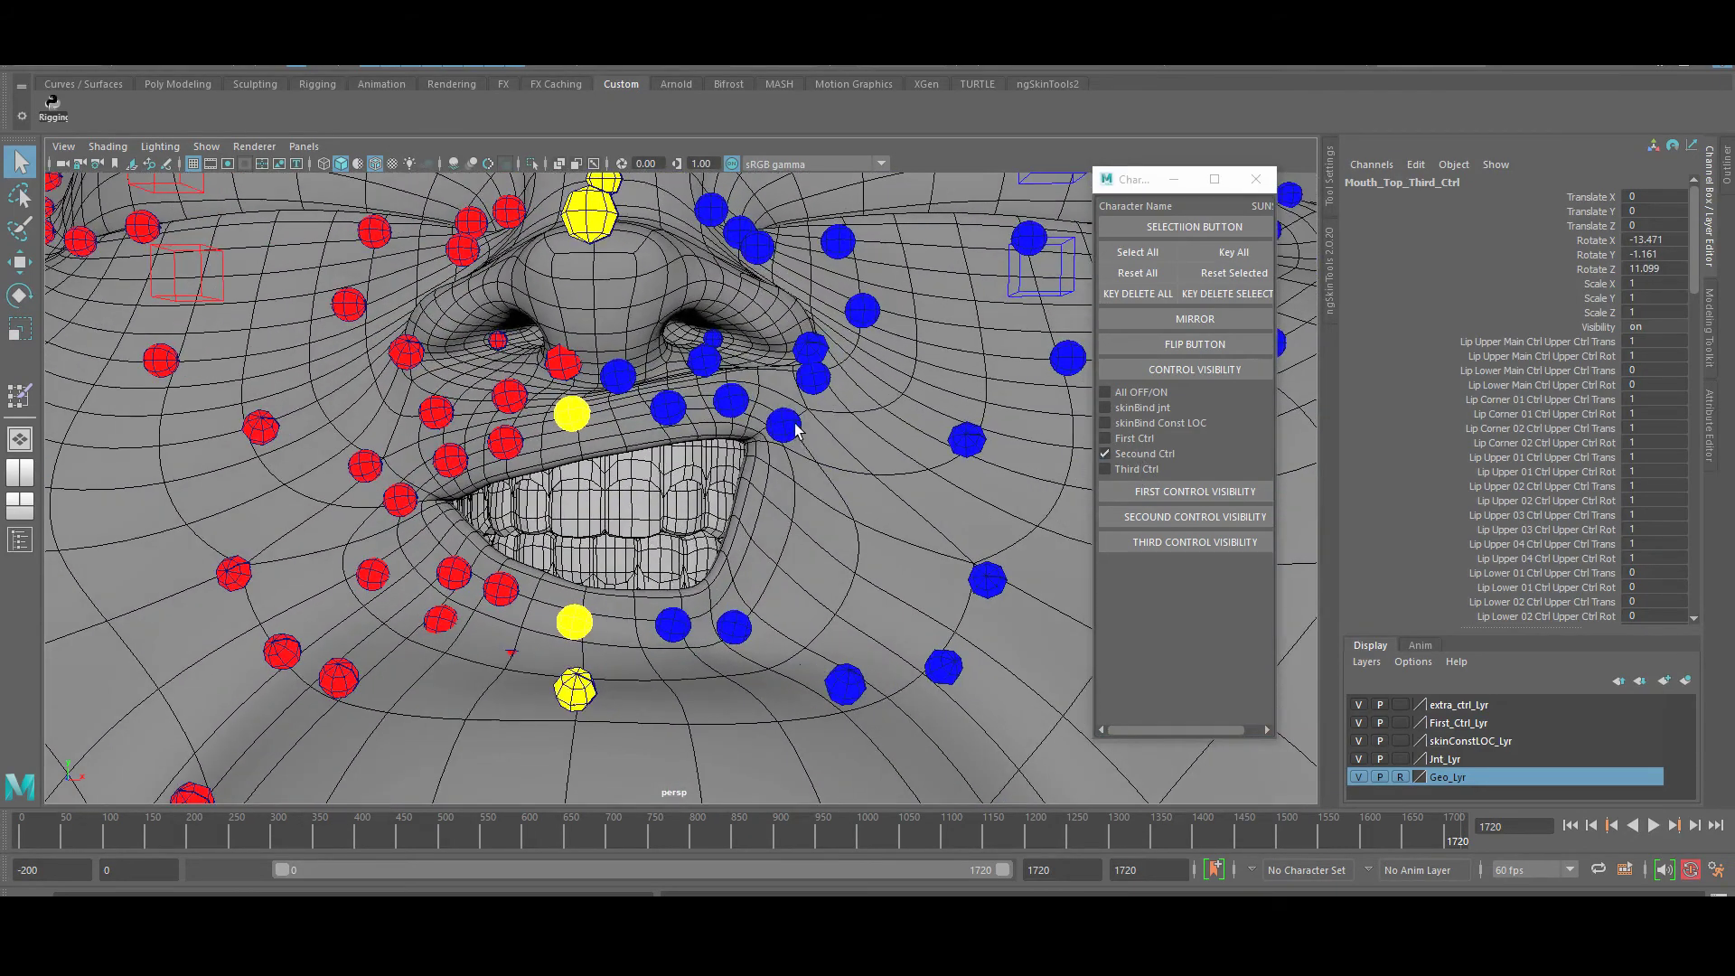
pyautogui.click(750, 379)
pyautogui.press('w')
pyautogui.moveTo(750, 378); pyautogui.dragTo(751, 384)
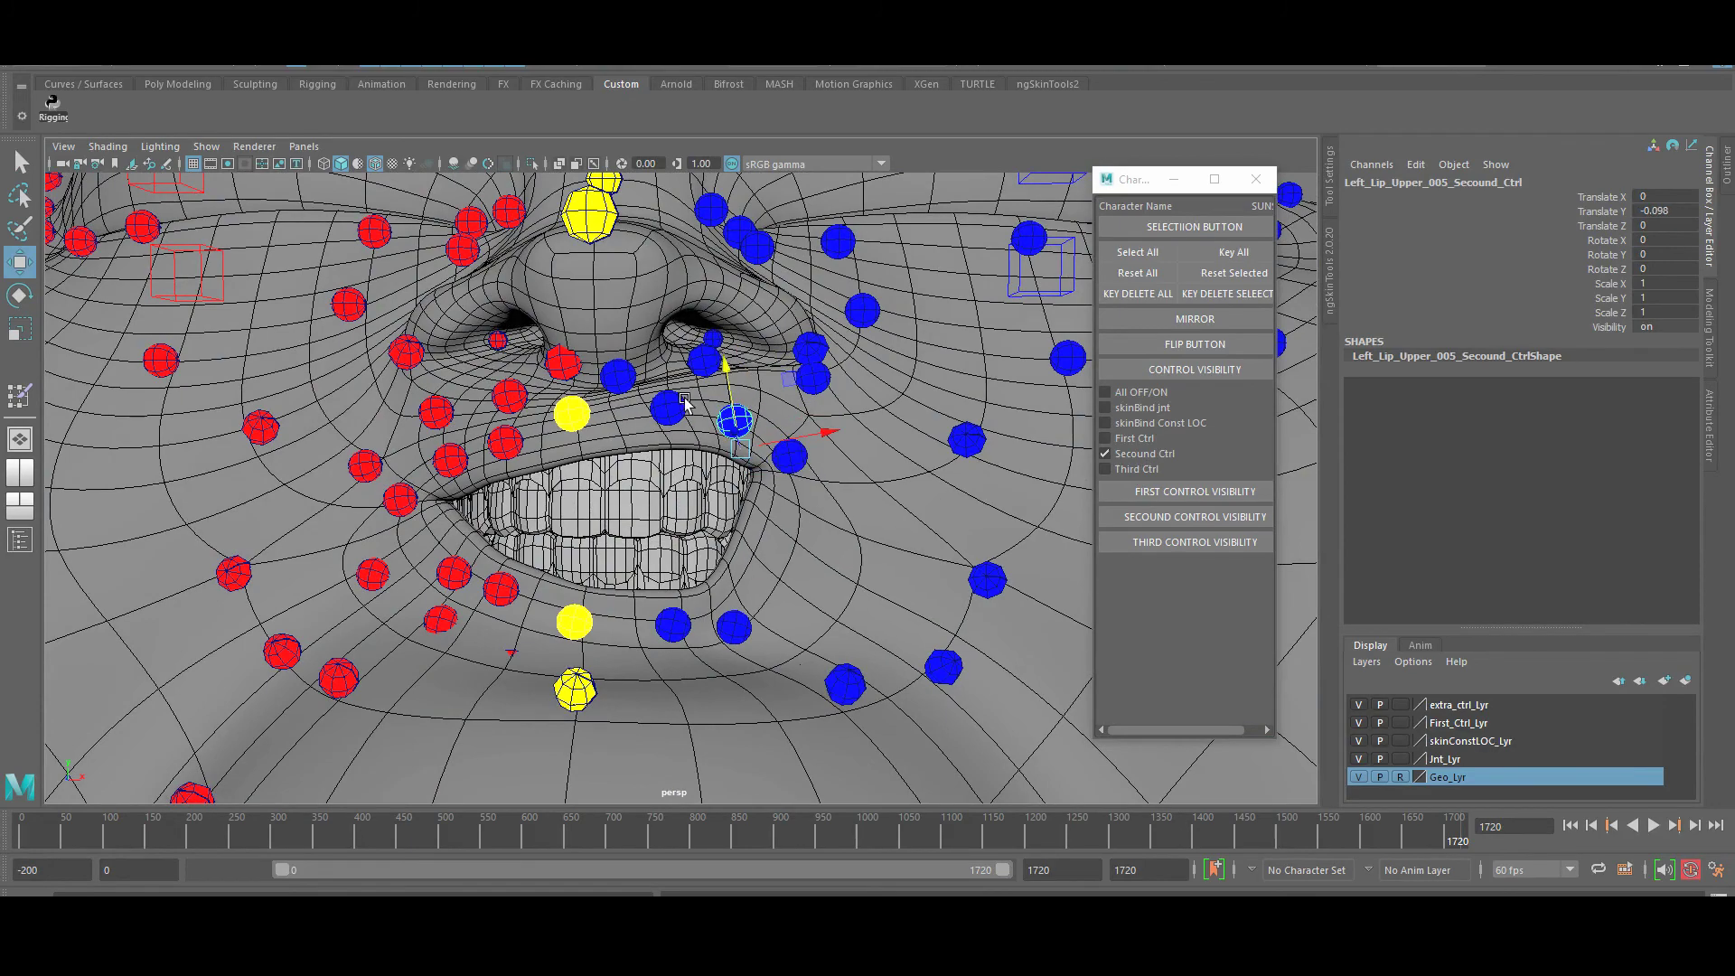
pyautogui.keyDown('alt'); pyautogui.moveTo(580, 494); pyautogui.dragTo(588, 433); pyautogui.keyUp('alt')
pyautogui.click(402, 499)
pyautogui.press('q')
pyautogui.scroll(-3, 543, 488)
pyautogui.scroll(3, 587, 434)
# Show only the Third Ctrl set, then tilt the nose control about 5 in Rotate Z and raise it to about 0.12 in Translate Y
pyautogui.click(1139, 469)
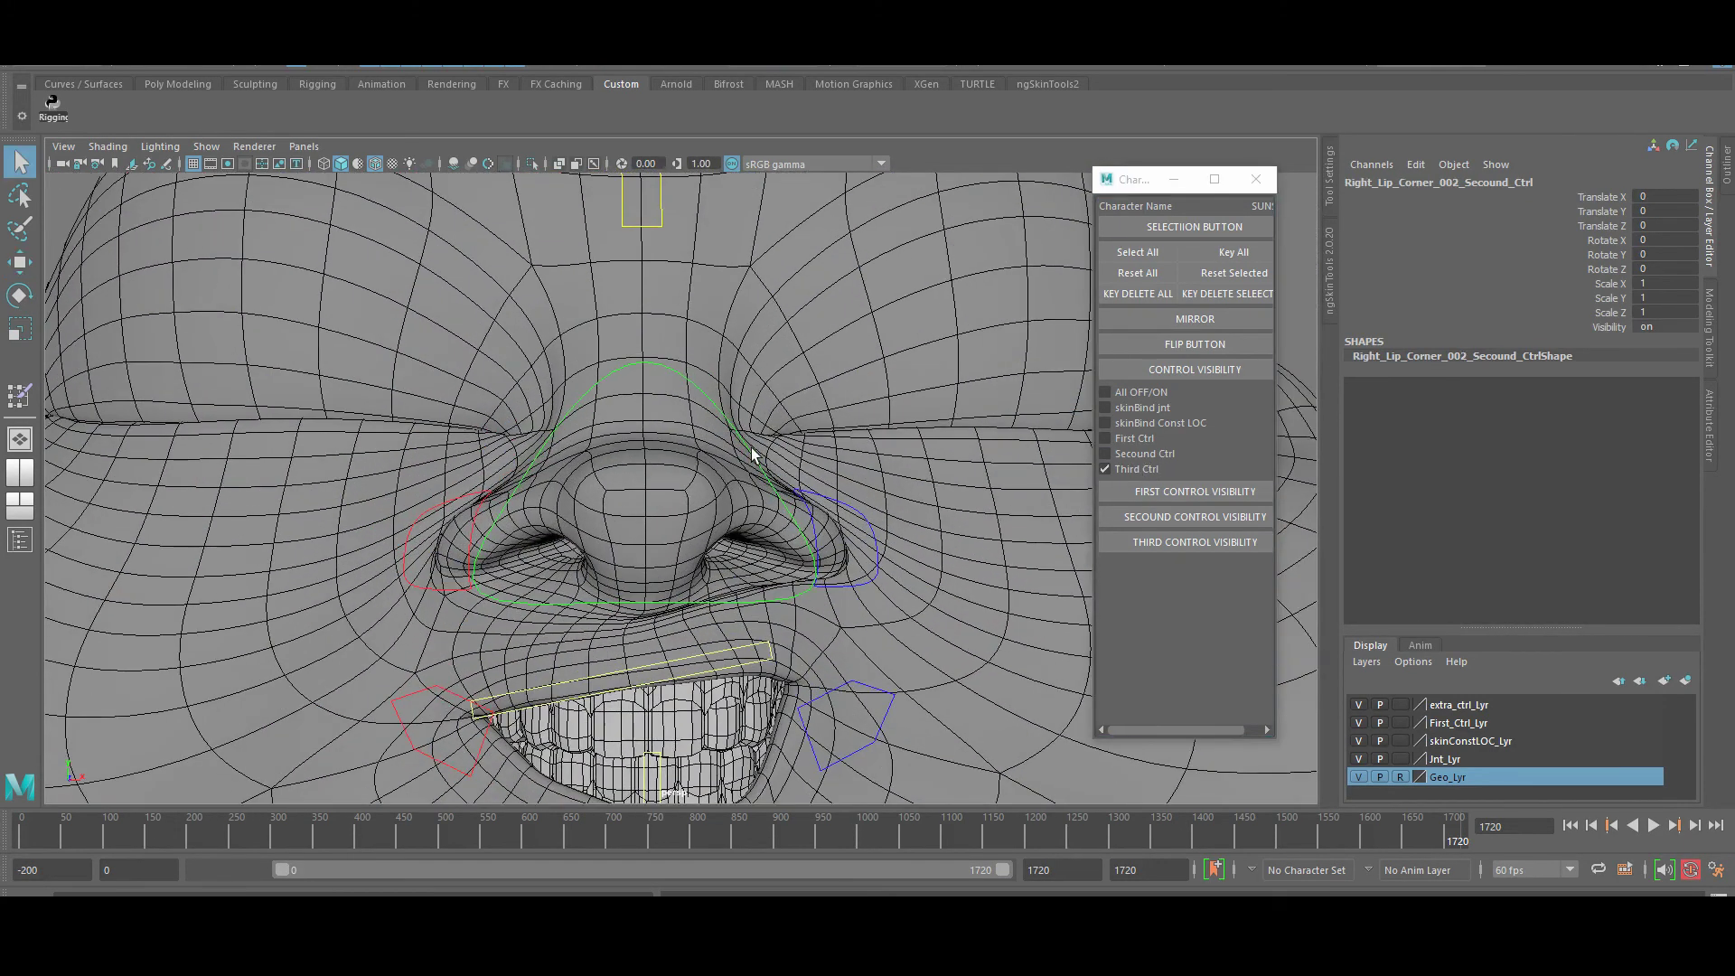
pyautogui.click(751, 447)
pyautogui.press('e')
pyautogui.moveTo(709, 424); pyautogui.dragTo(712, 513)
pyautogui.press('w')
pyautogui.moveTo(712, 513); pyautogui.dragTo(799, 453, button='middle')
pyautogui.press('q')
pyautogui.scroll(-5, 799, 454)
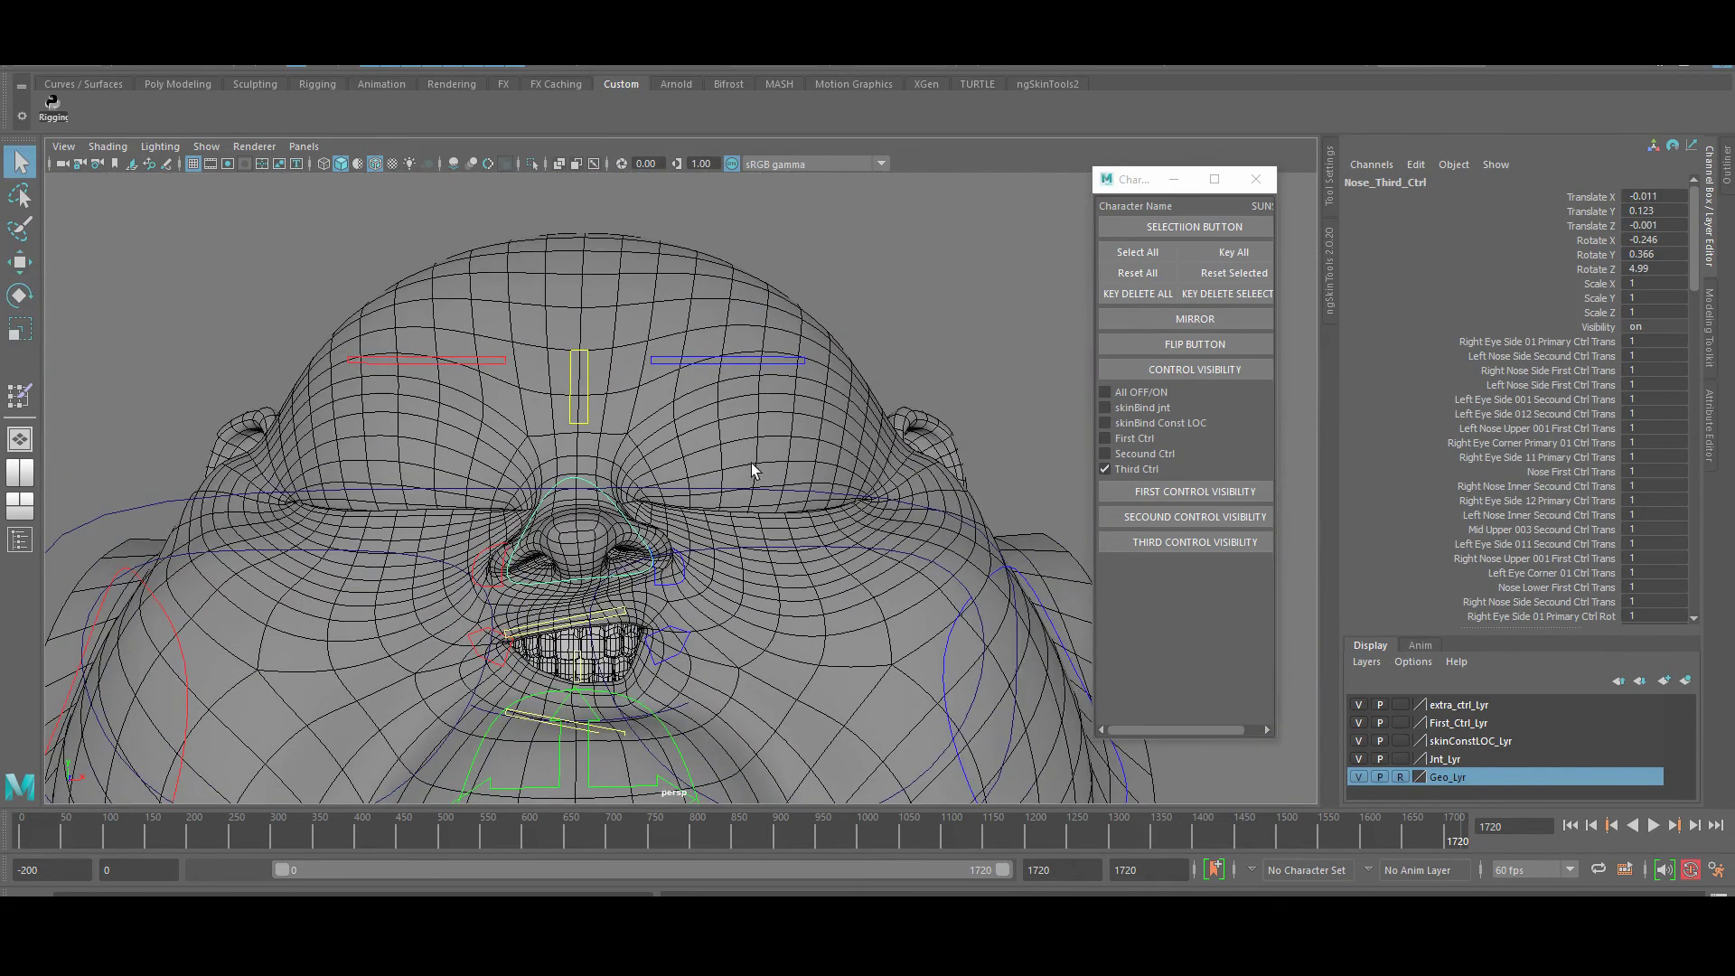
# With only the Secound Ctrl set shown, open the left eye with its blink control and set its upper eye rotate control to -1 in Translate X
pyautogui.click(1140, 453)
pyautogui.keyDown('alt'); pyautogui.moveTo(1022, 477); pyautogui.dragTo(1068, 473); pyautogui.keyUp('alt')
pyautogui.click(1066, 473)
pyautogui.press('w')
pyautogui.keyDown('alt'); pyautogui.moveTo(1066, 473); pyautogui.dragTo(936, 470, button='middle'); pyautogui.keyUp('alt')
pyautogui.press('q')
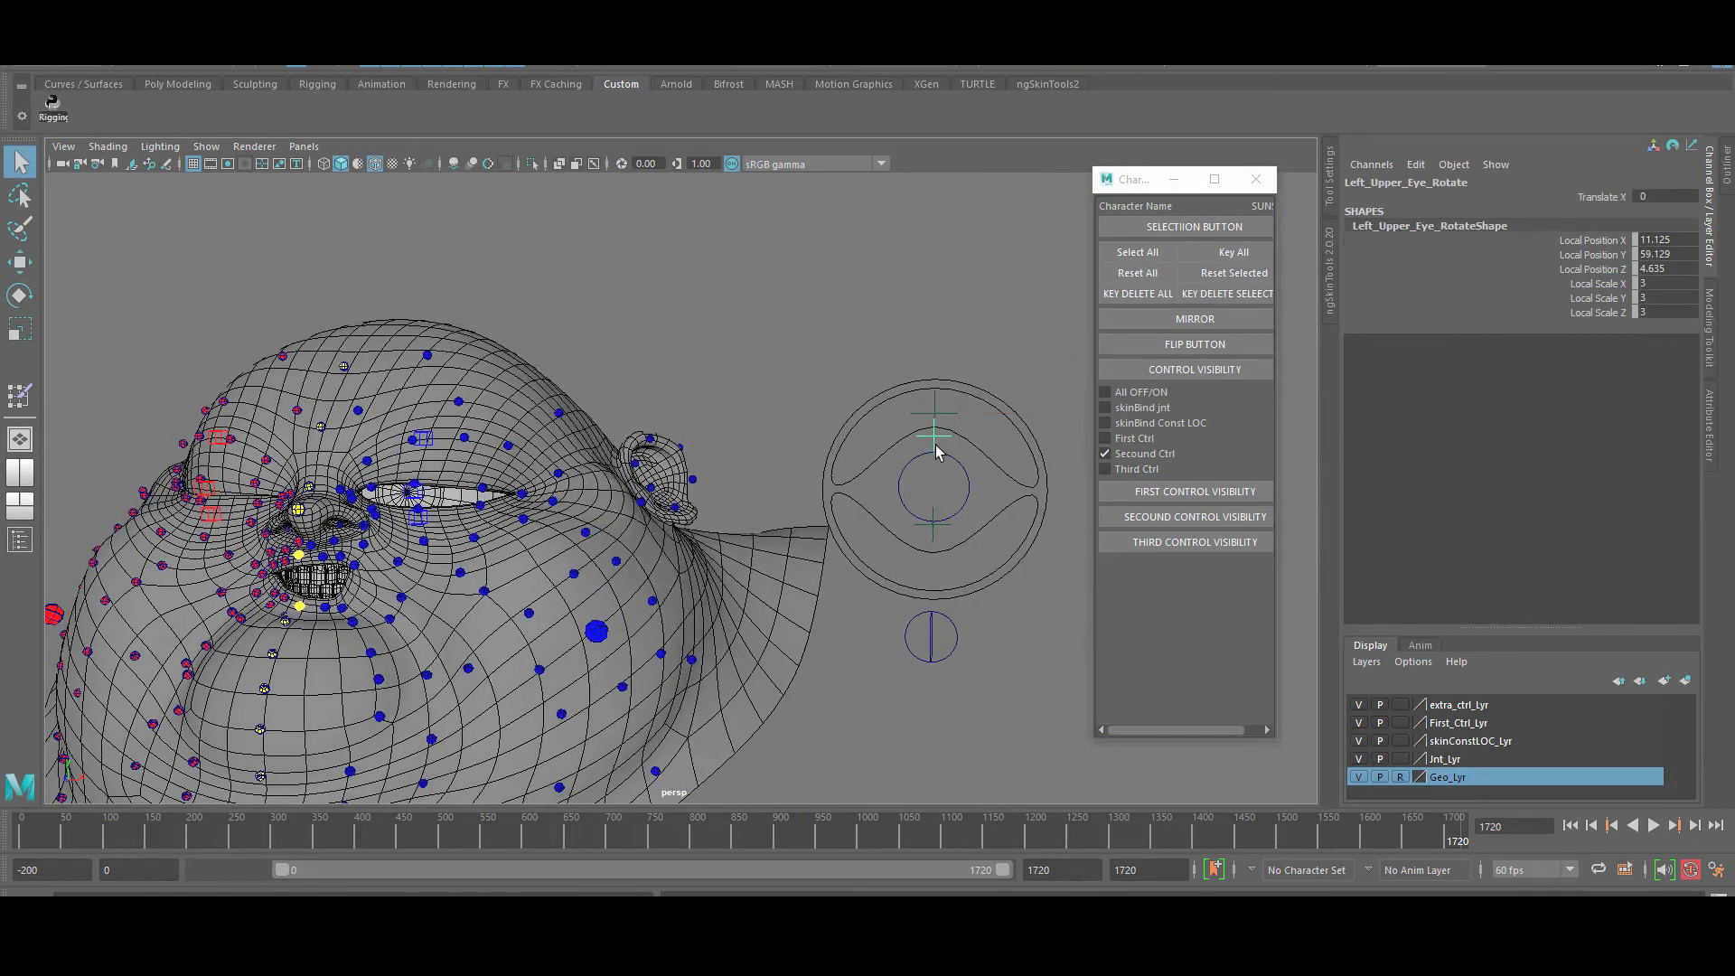
pyautogui.scroll(8, 968, 449)
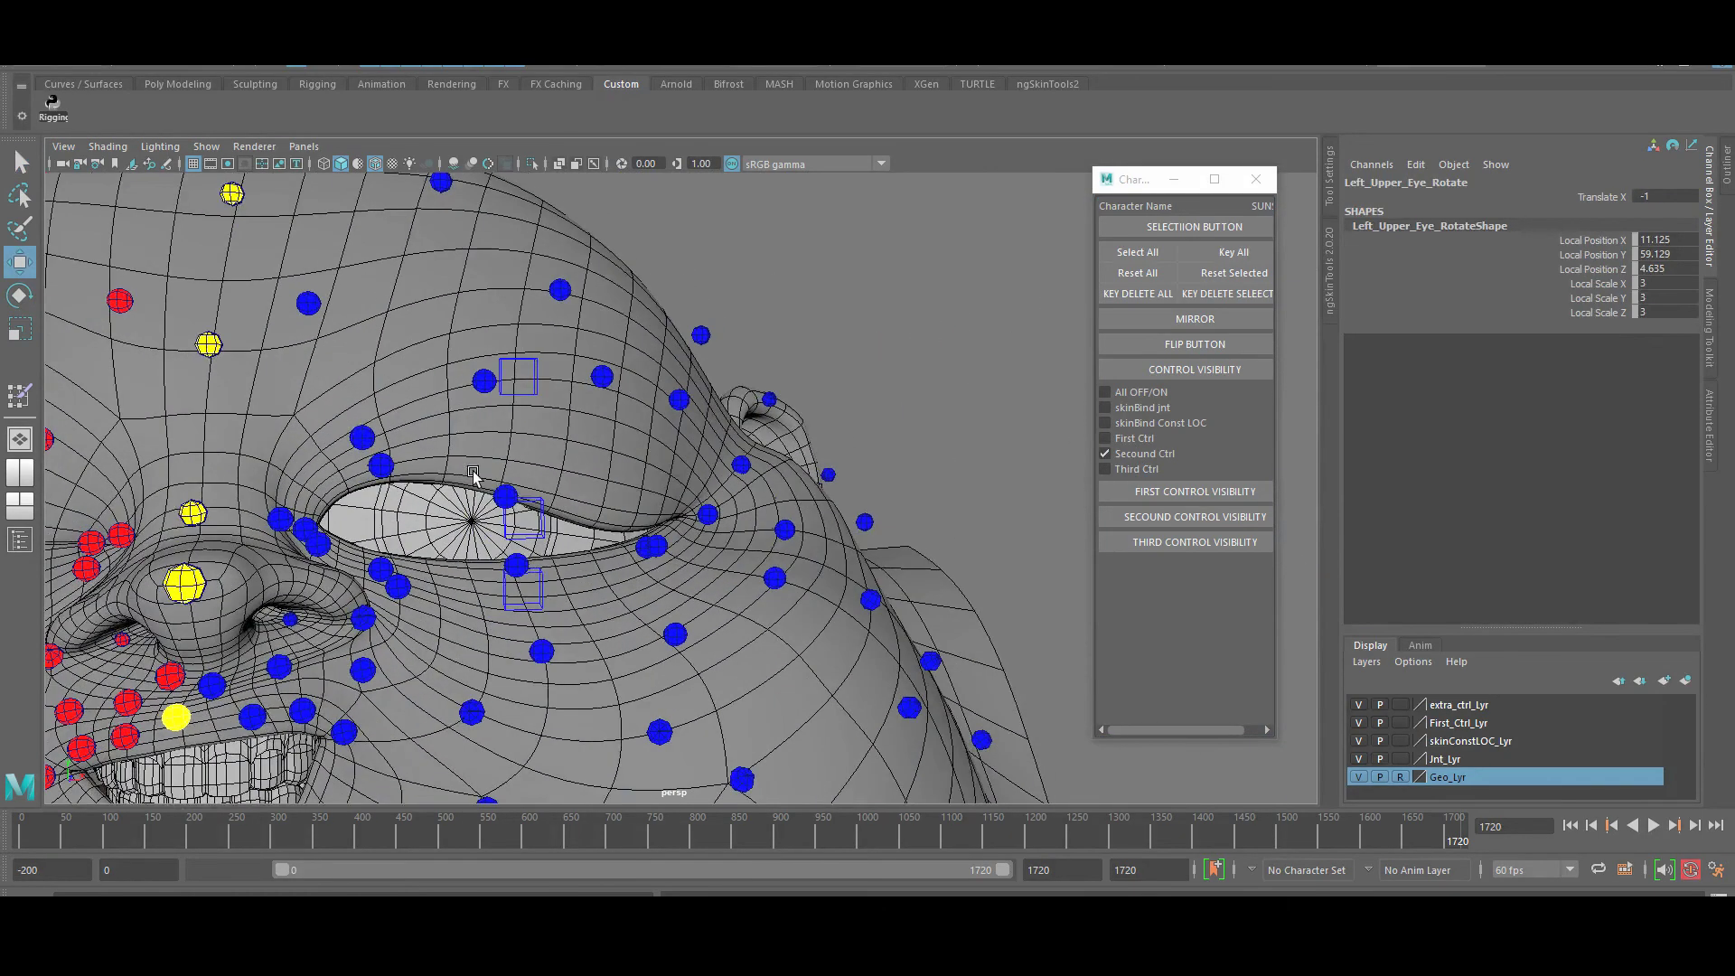
# Raise the left eye side 002 second control to about 0.09 in Translate Y and adjust the left upper eyelid control
pyautogui.click(361, 418)
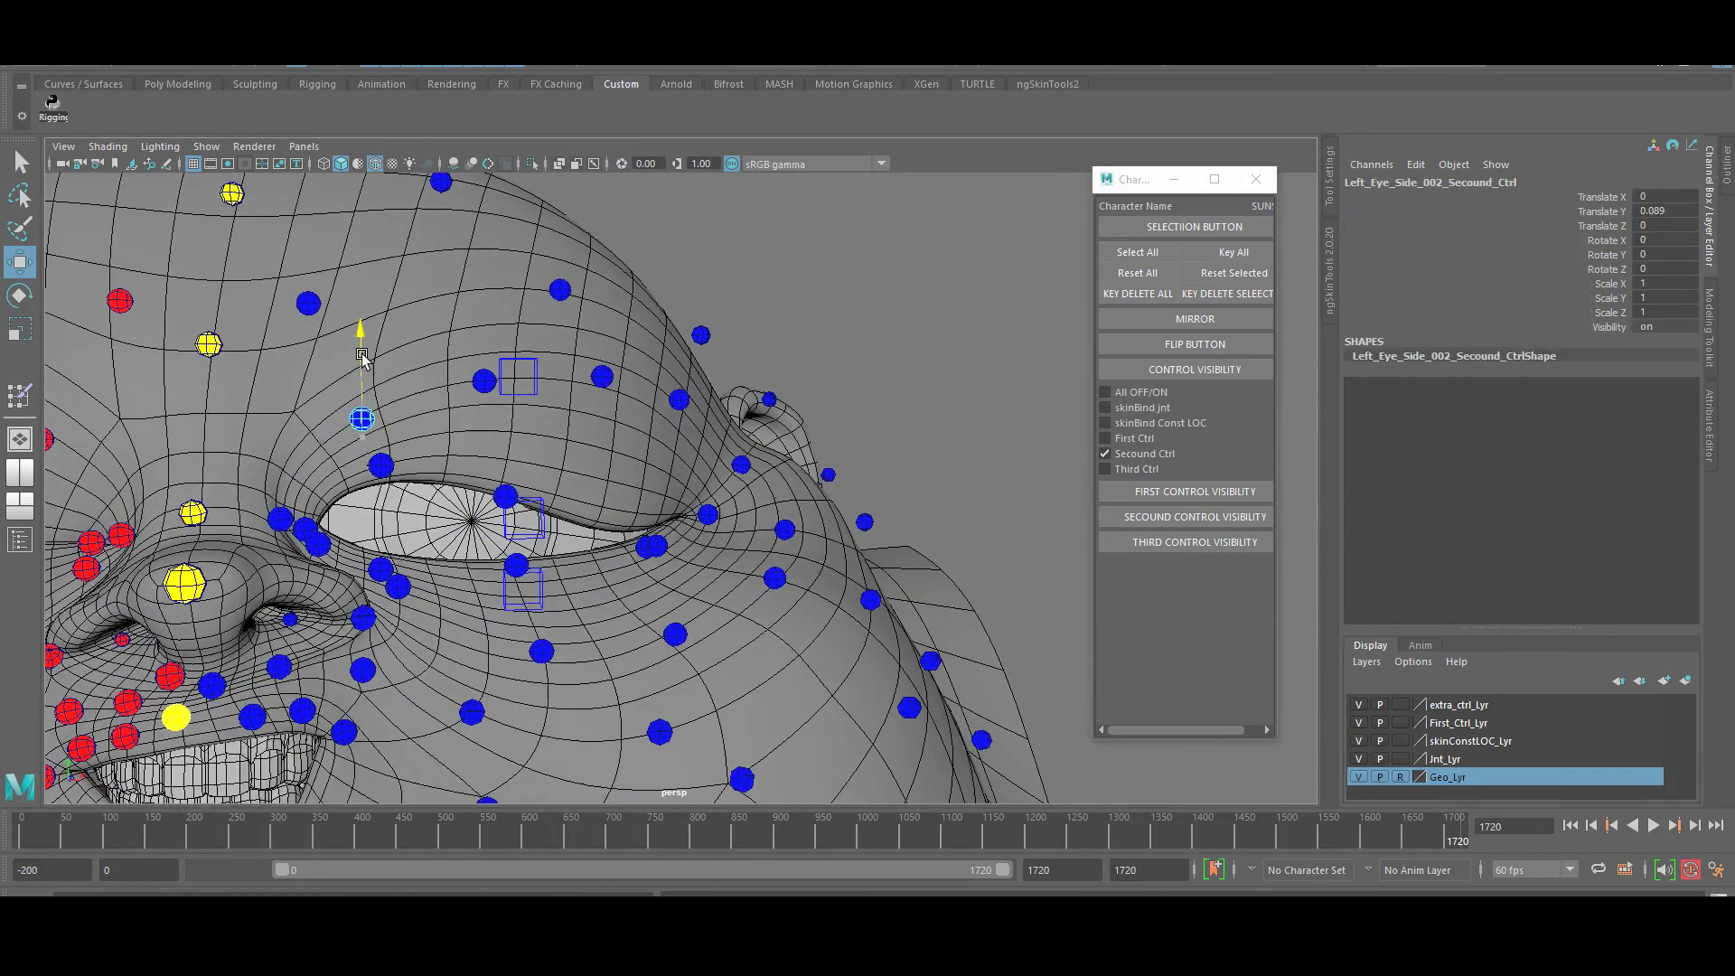
pyautogui.click(513, 494)
# Open the right eye by setting its blink control to 1.3 in Translate Y and its upper eye rotate control to about 0.36
pyautogui.scroll(-5, 515, 515)
pyautogui.click(128, 463)
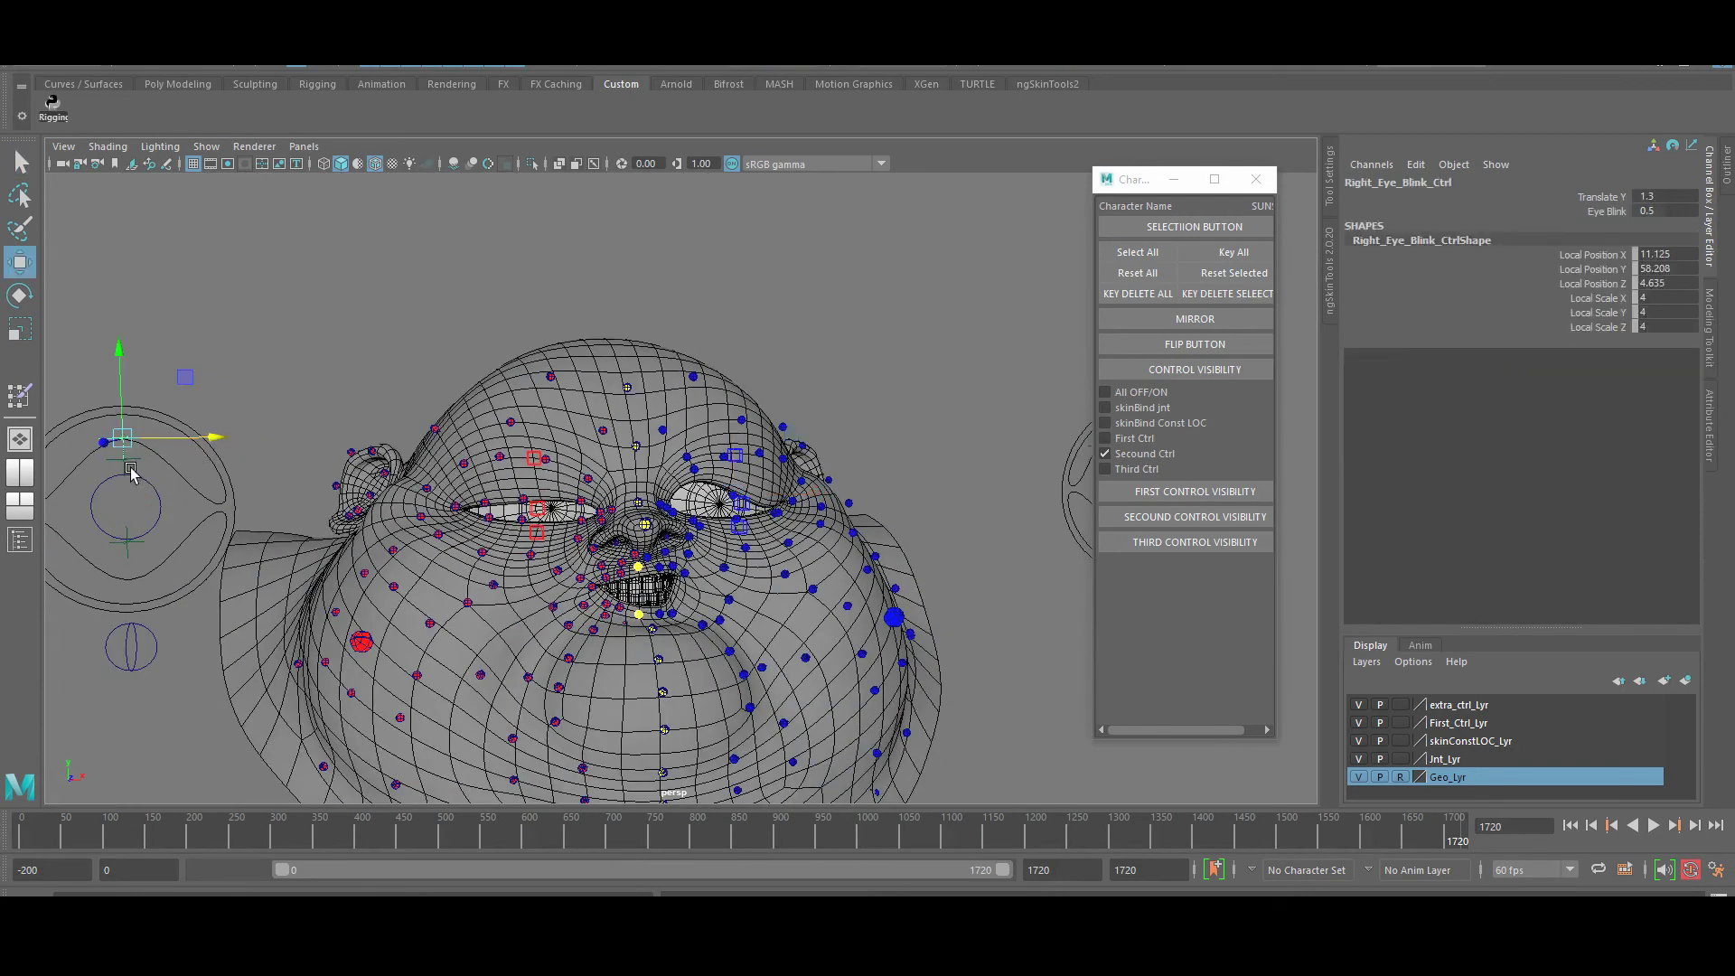
pyautogui.scroll(10, 542, 452)
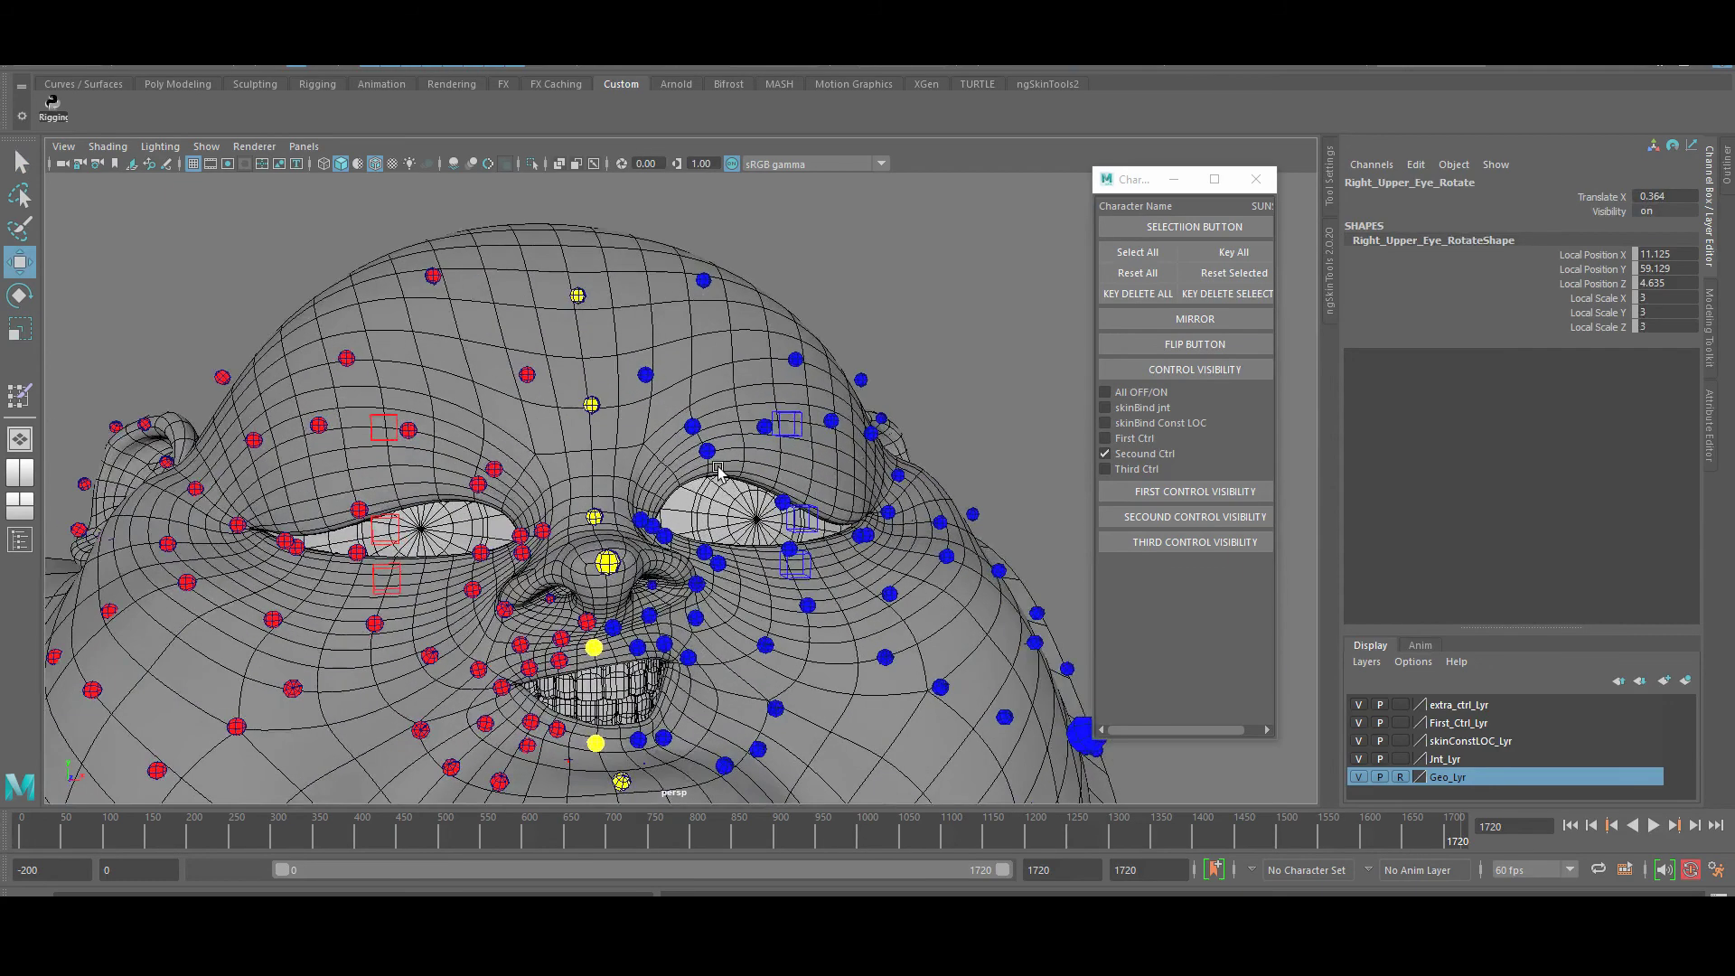
# Adjust the right upper eyelid's second controls, raising the 002 control to about 0.14 in Translate Y
pyautogui.click(511, 503)
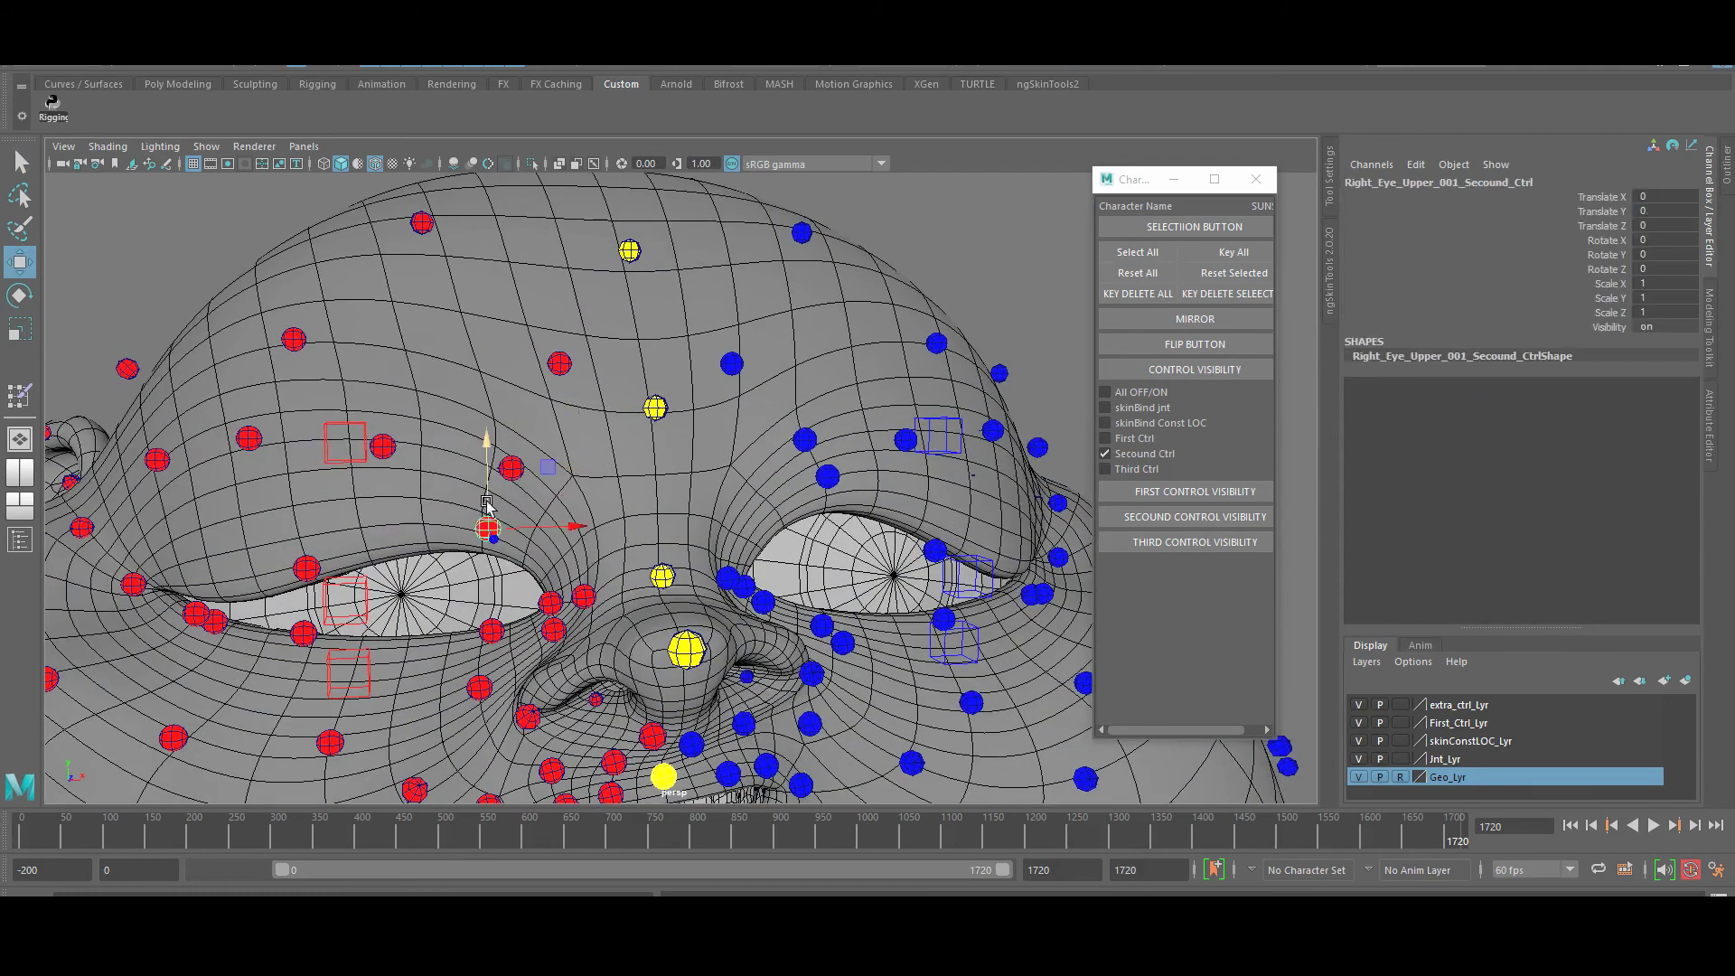
pyautogui.click(306, 567)
pyautogui.scroll(-8, 542, 587)
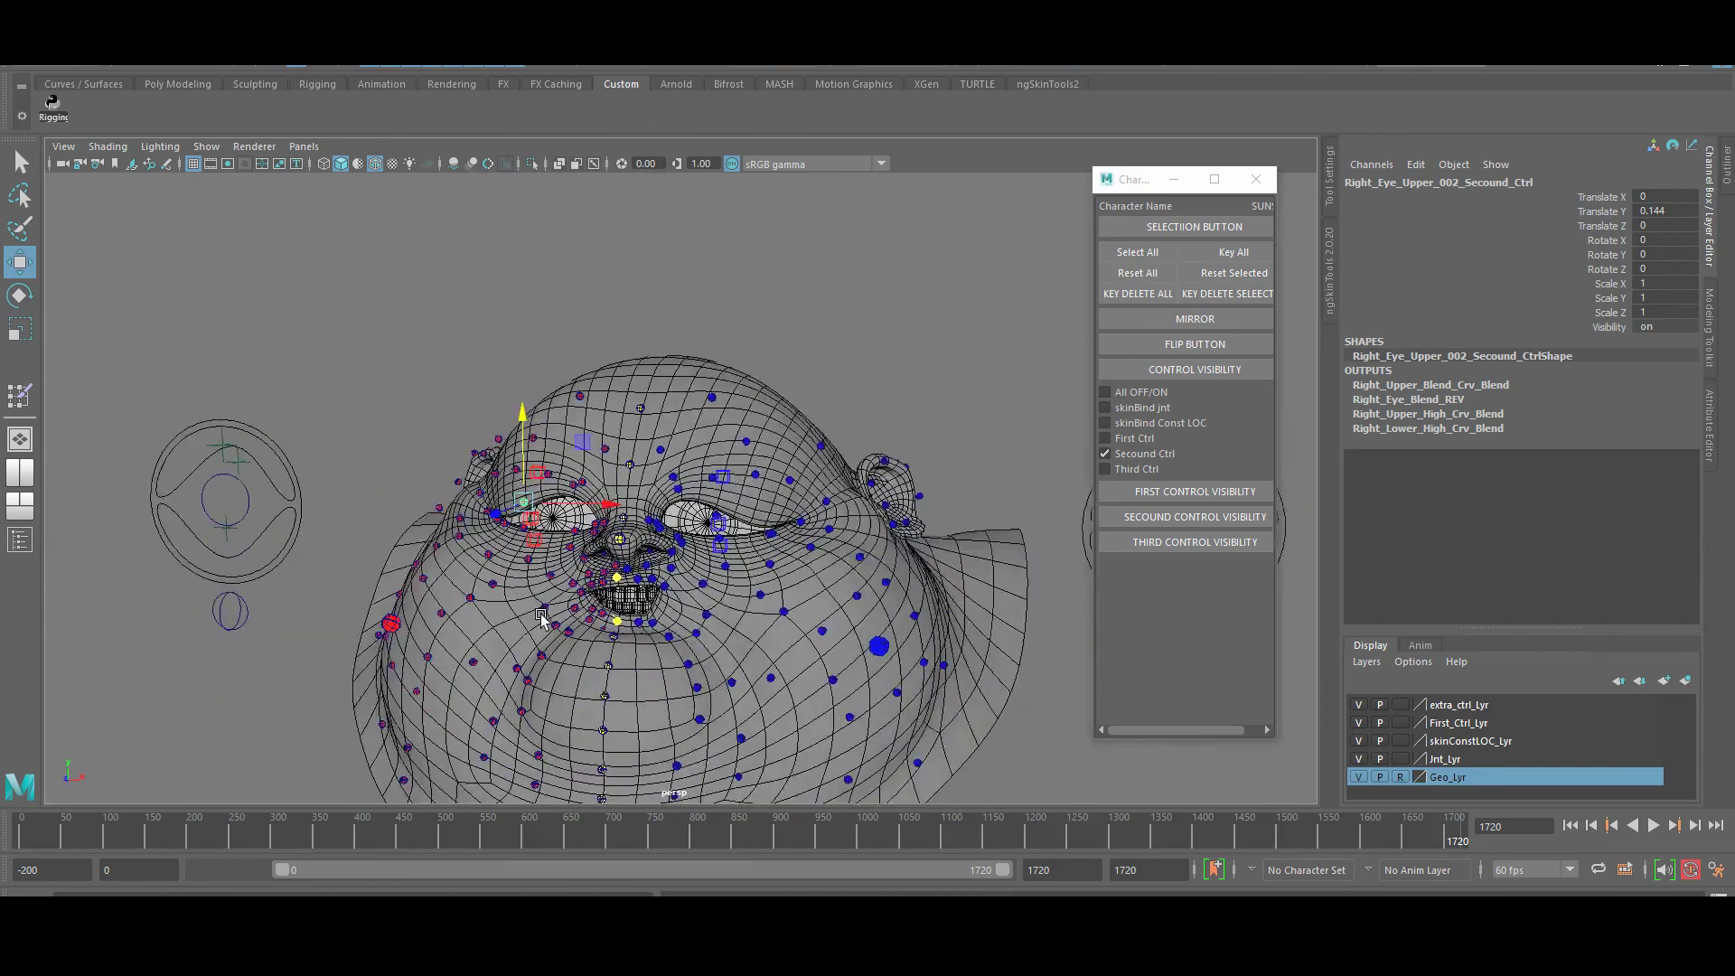
# Show only the Third Ctrl set, set the chin control's Chin Bulge to 5 and pull the chin outward
pyautogui.scroll(3, 728, 653)
pyautogui.click(1104, 468)
pyautogui.keyDown('alt'); pyautogui.moveTo(704, 578); pyautogui.dragTo(567, 537); pyautogui.keyUp('alt')
pyautogui.click(566, 537)
pyautogui.scroll(-10, 1642, 414)
pyautogui.click(1642, 421)
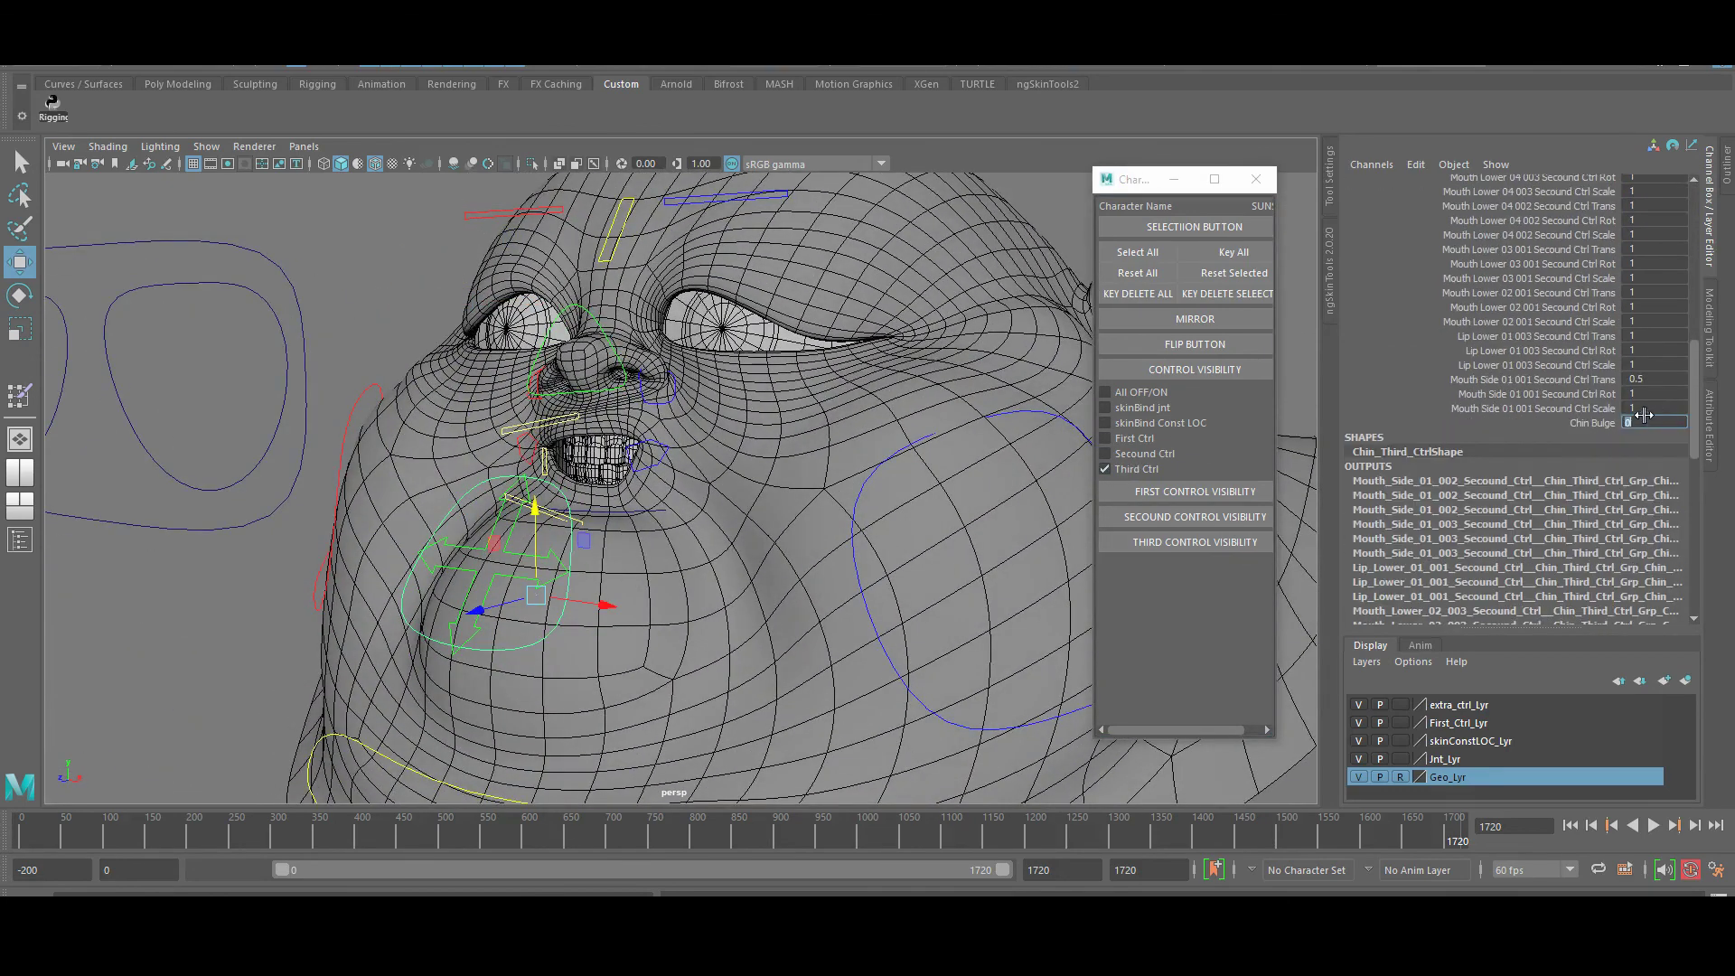
pyautogui.press('Return')
pyautogui.keyDown('alt'); pyautogui.moveTo(543, 578); pyautogui.dragTo(460, 568); pyautogui.keyUp('alt')
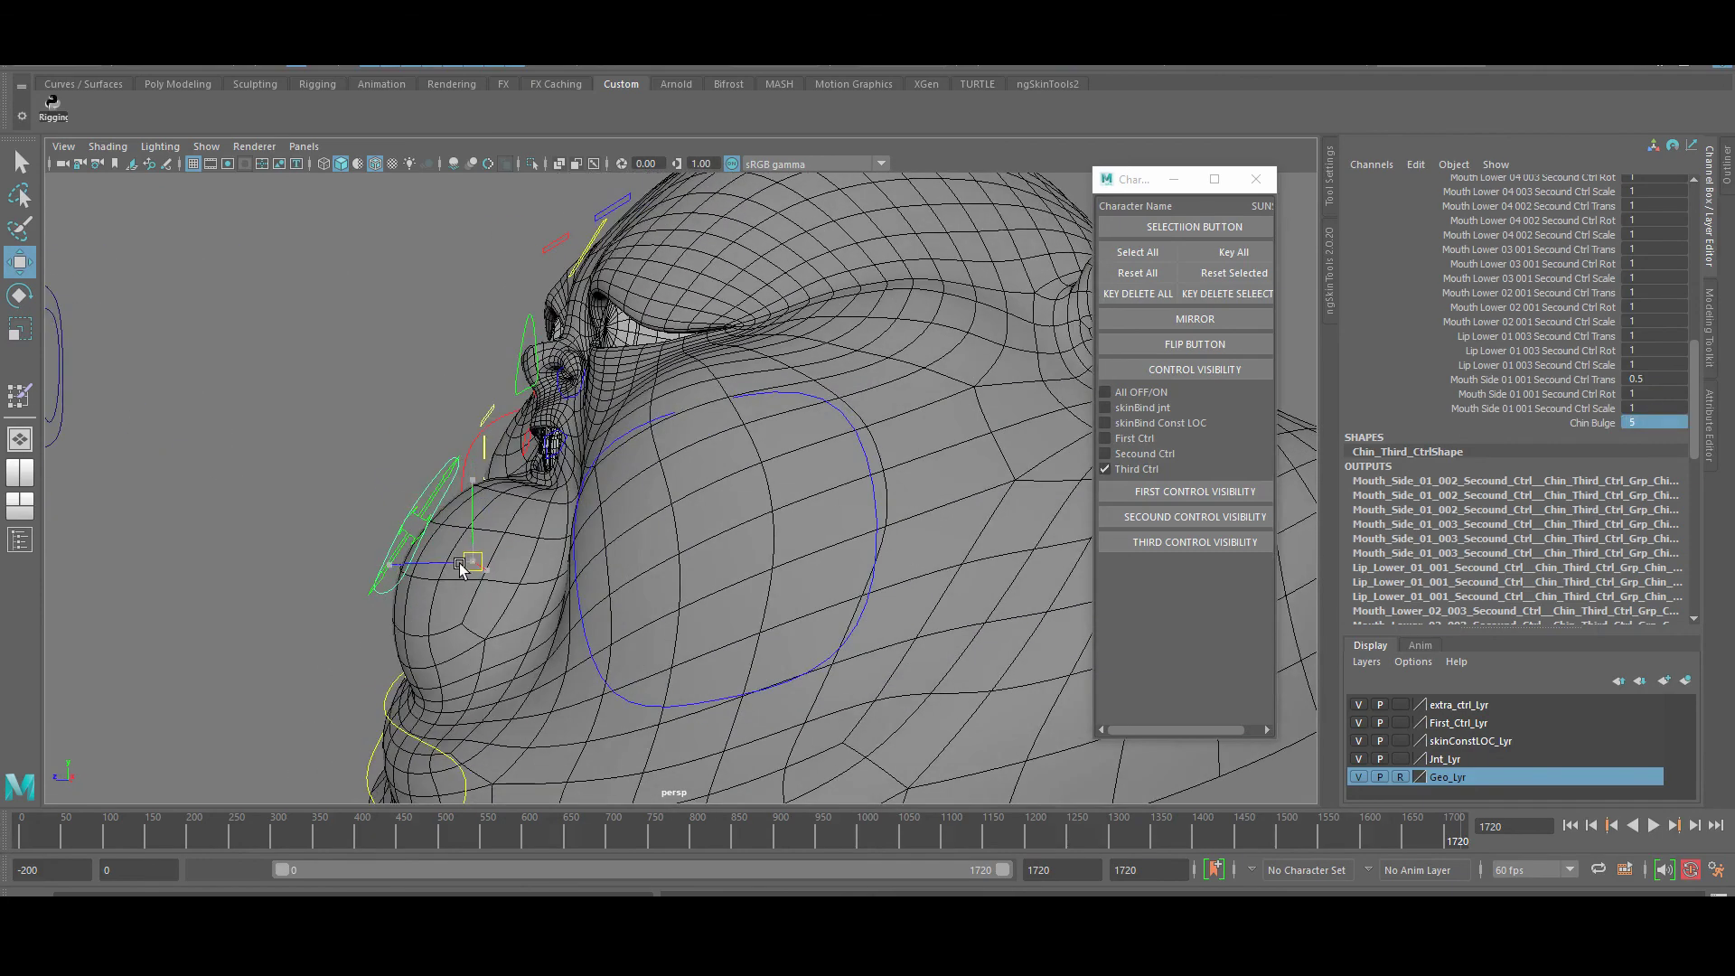
# Show the Secound Ctrl set as well and adjust the second controls at the sides of the mouth
pyautogui.click(1104, 453)
pyautogui.keyDown('alt'); pyautogui.moveTo(578, 538); pyautogui.dragTo(723, 596); pyautogui.keyUp('alt')
pyautogui.click(728, 594)
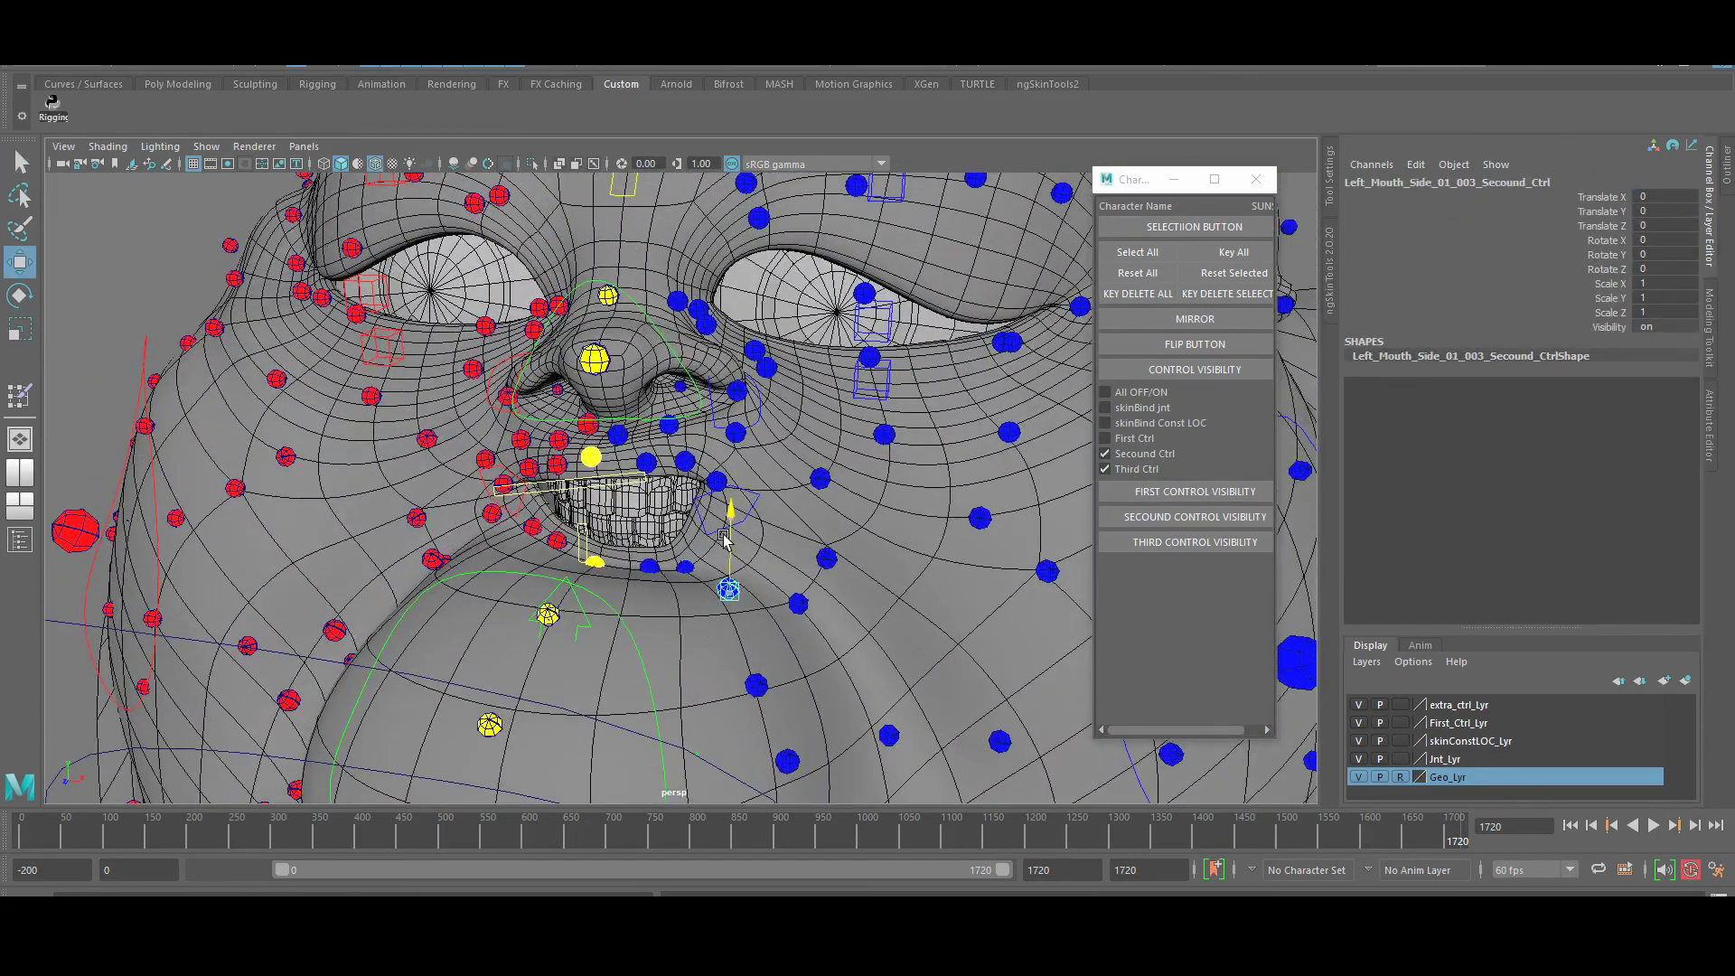
pyautogui.keyDown('alt'); pyautogui.moveTo(603, 578); pyautogui.dragTo(547, 564); pyautogui.keyUp('alt')
pyautogui.click(542, 574)
# Push the Mouth_Lower_03_002 second control forward on the chin to about -0.13 in Translate Y and 0.41 in Translate Z
pyautogui.click(714, 609)
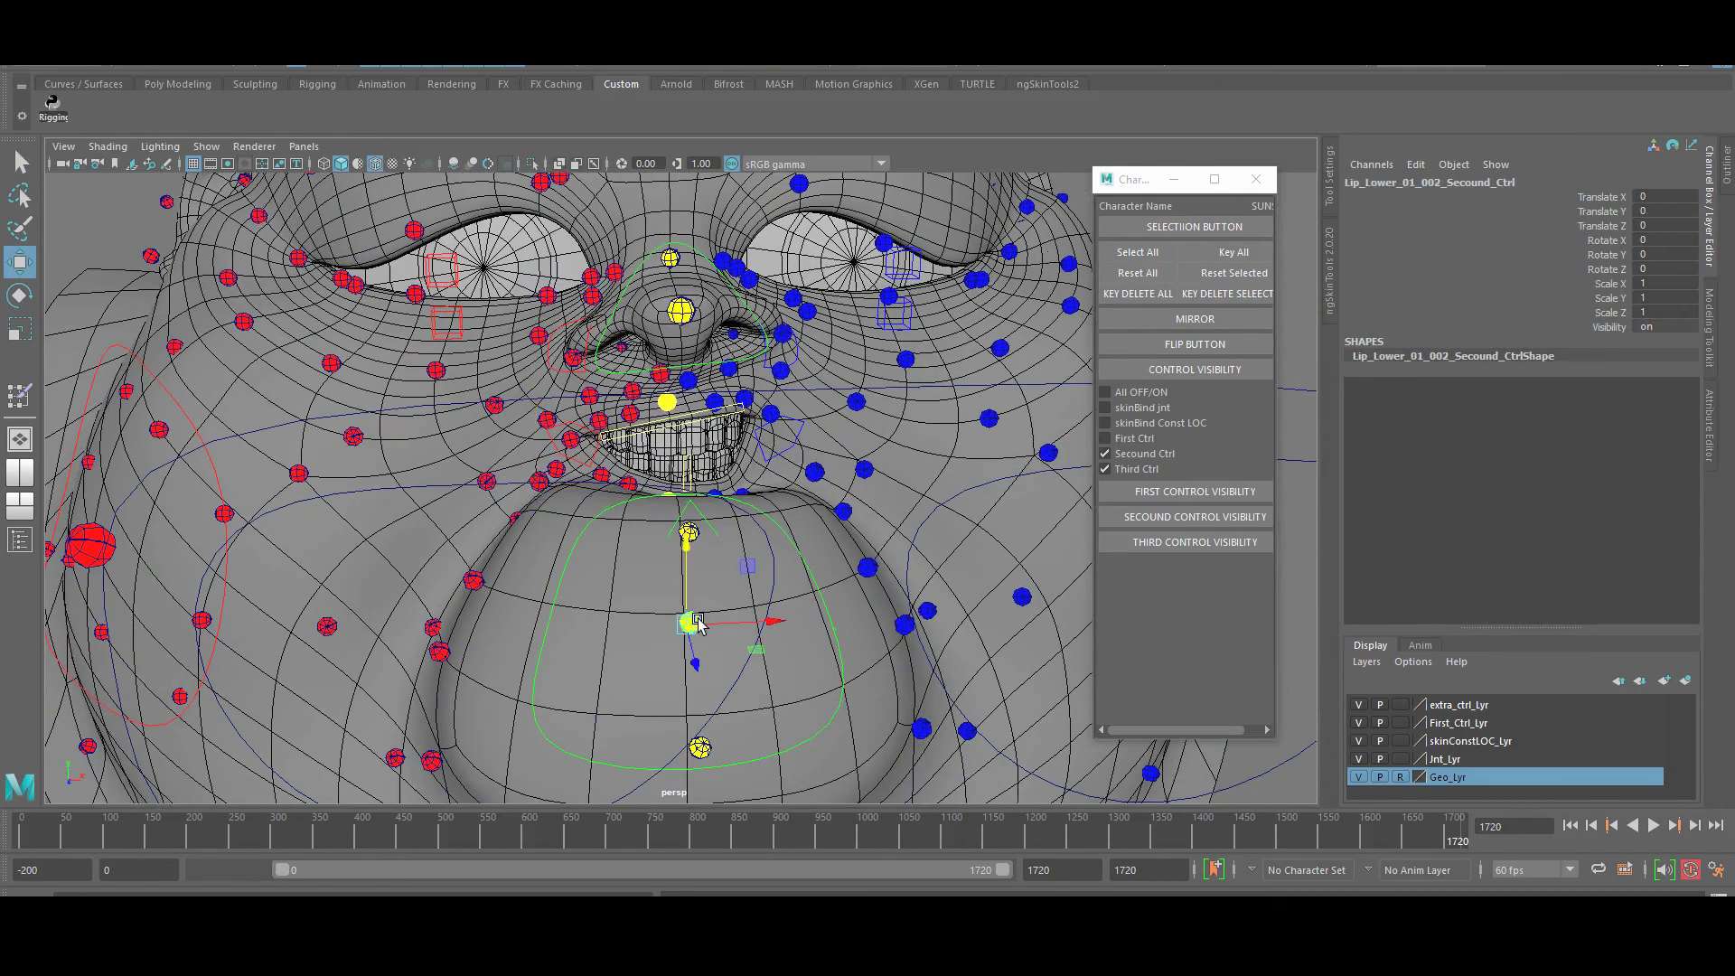
pyautogui.press('f')
pyautogui.keyDown('alt'); pyautogui.moveTo(652, 534); pyautogui.dragTo(768, 646); pyautogui.keyUp('alt')
pyautogui.click(778, 589)
pyautogui.keyDown('alt'); pyautogui.moveTo(478, 651); pyautogui.dragTo(506, 656); pyautogui.keyUp('alt')
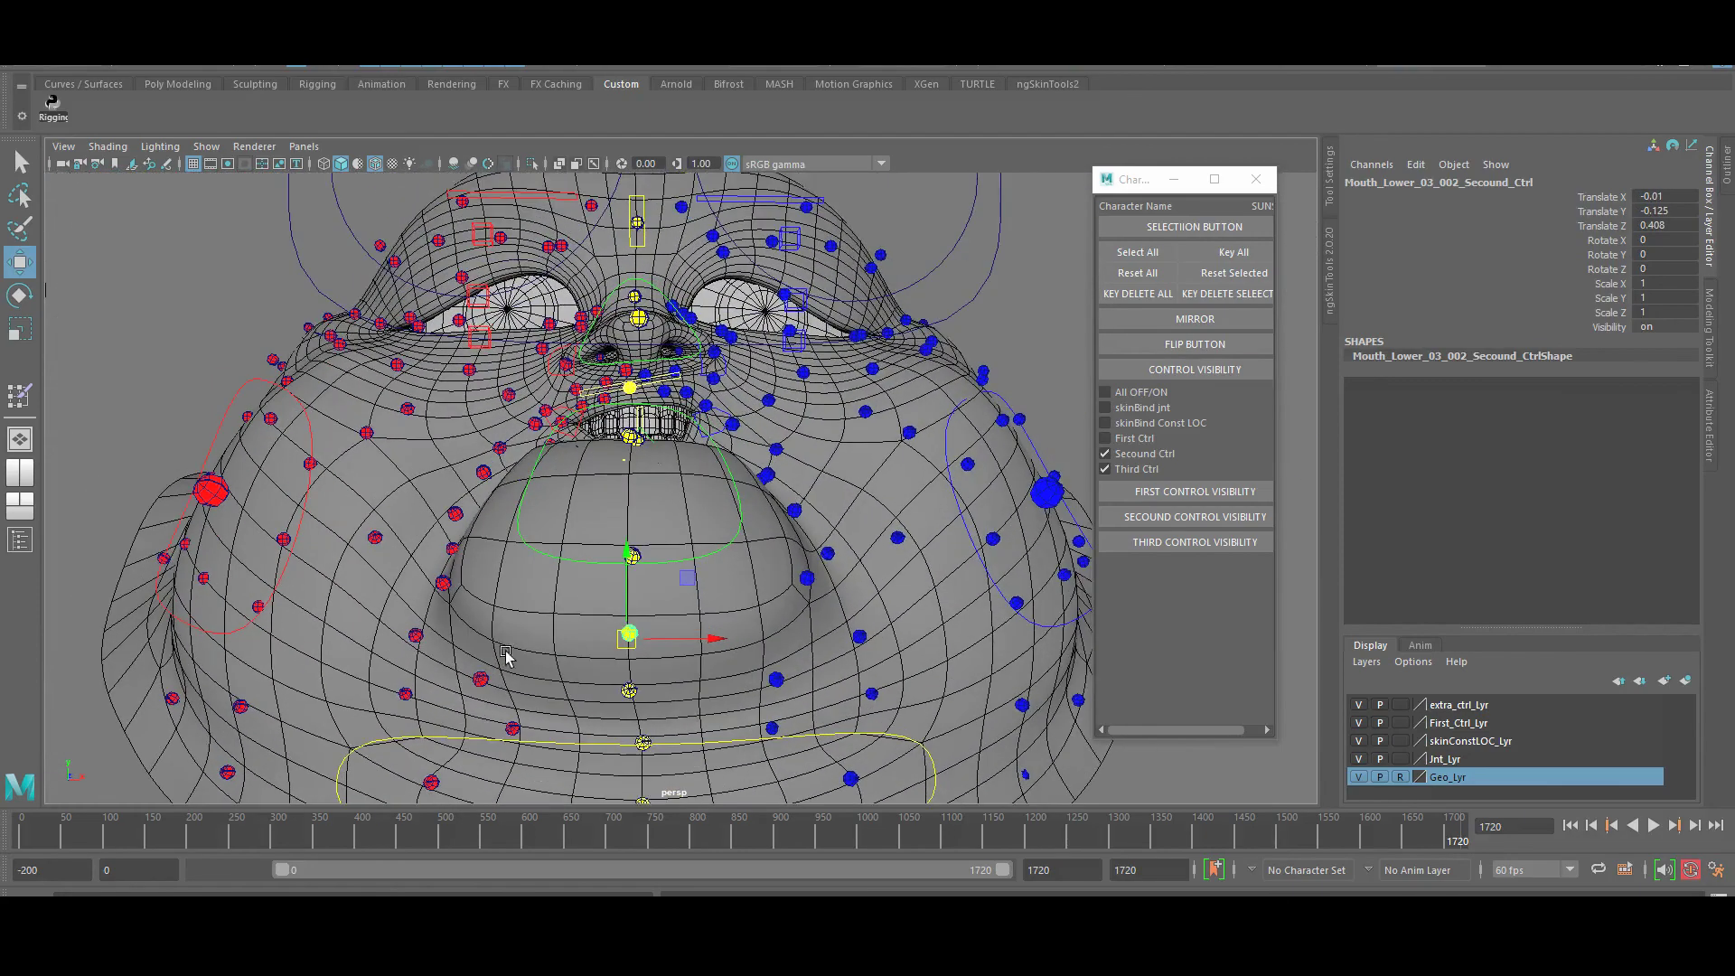
# Adjust the left chin-side second control and move the chin third control to about -0.16, 0.25 and 0.44 in Translate X, Y, Z
pyautogui.click(810, 578)
pyautogui.keyDown('alt'); pyautogui.moveTo(810, 579); pyautogui.dragTo(750, 481); pyautogui.keyUp('alt')
pyautogui.click(704, 521)
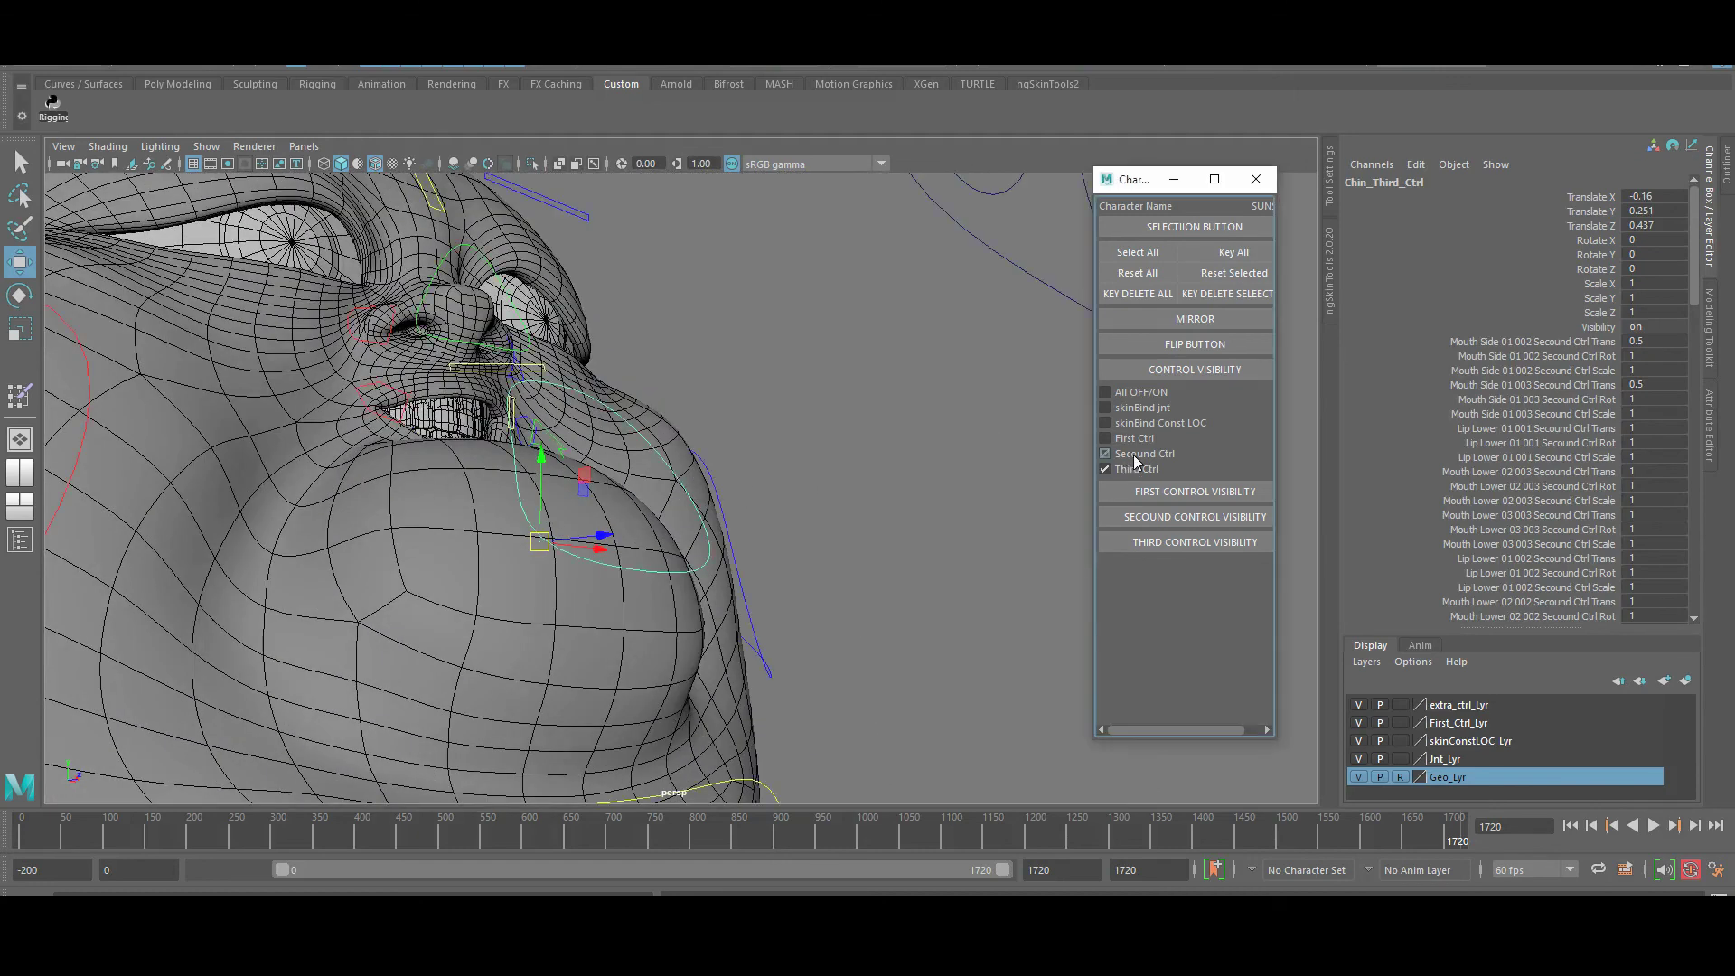
# Hide the Secound Ctrl set and set the chin third control's Chin Bulge to 3
pyautogui.click(1103, 454)
pyautogui.click(1104, 454)
pyautogui.keyDown('alt'); pyautogui.moveTo(488, 434); pyautogui.dragTo(512, 445); pyautogui.keyUp('alt')
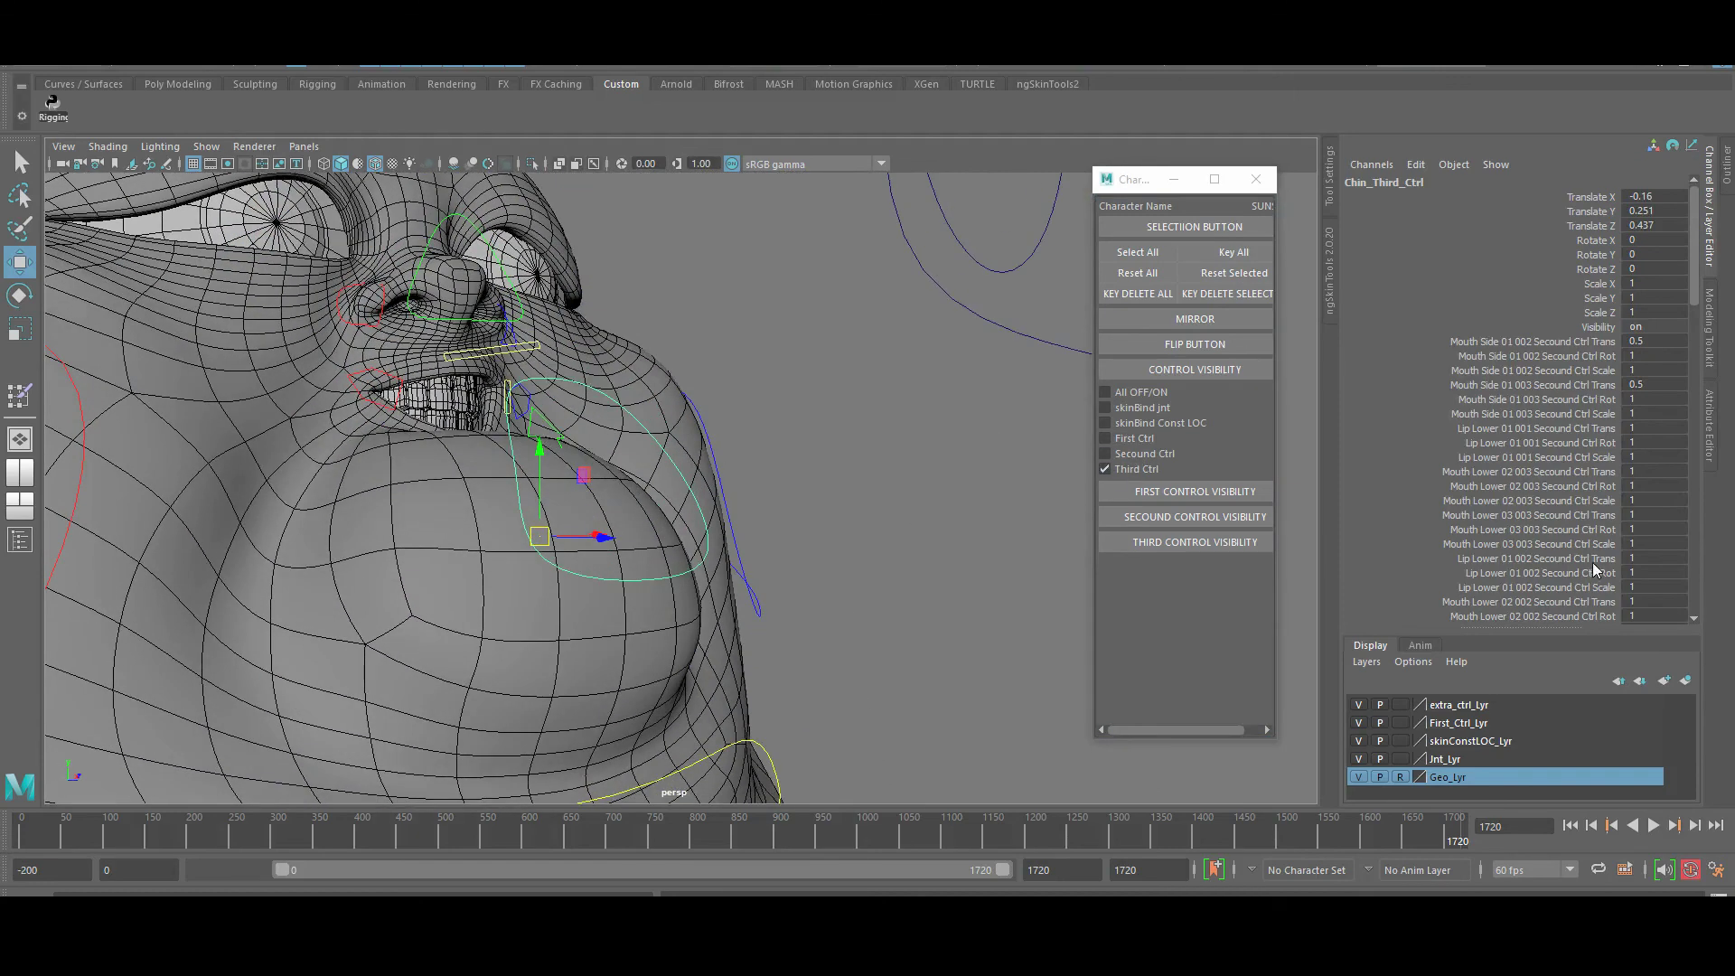
pyautogui.scroll(-10, 1592, 562)
pyautogui.write('3')
pyautogui.press('Return')
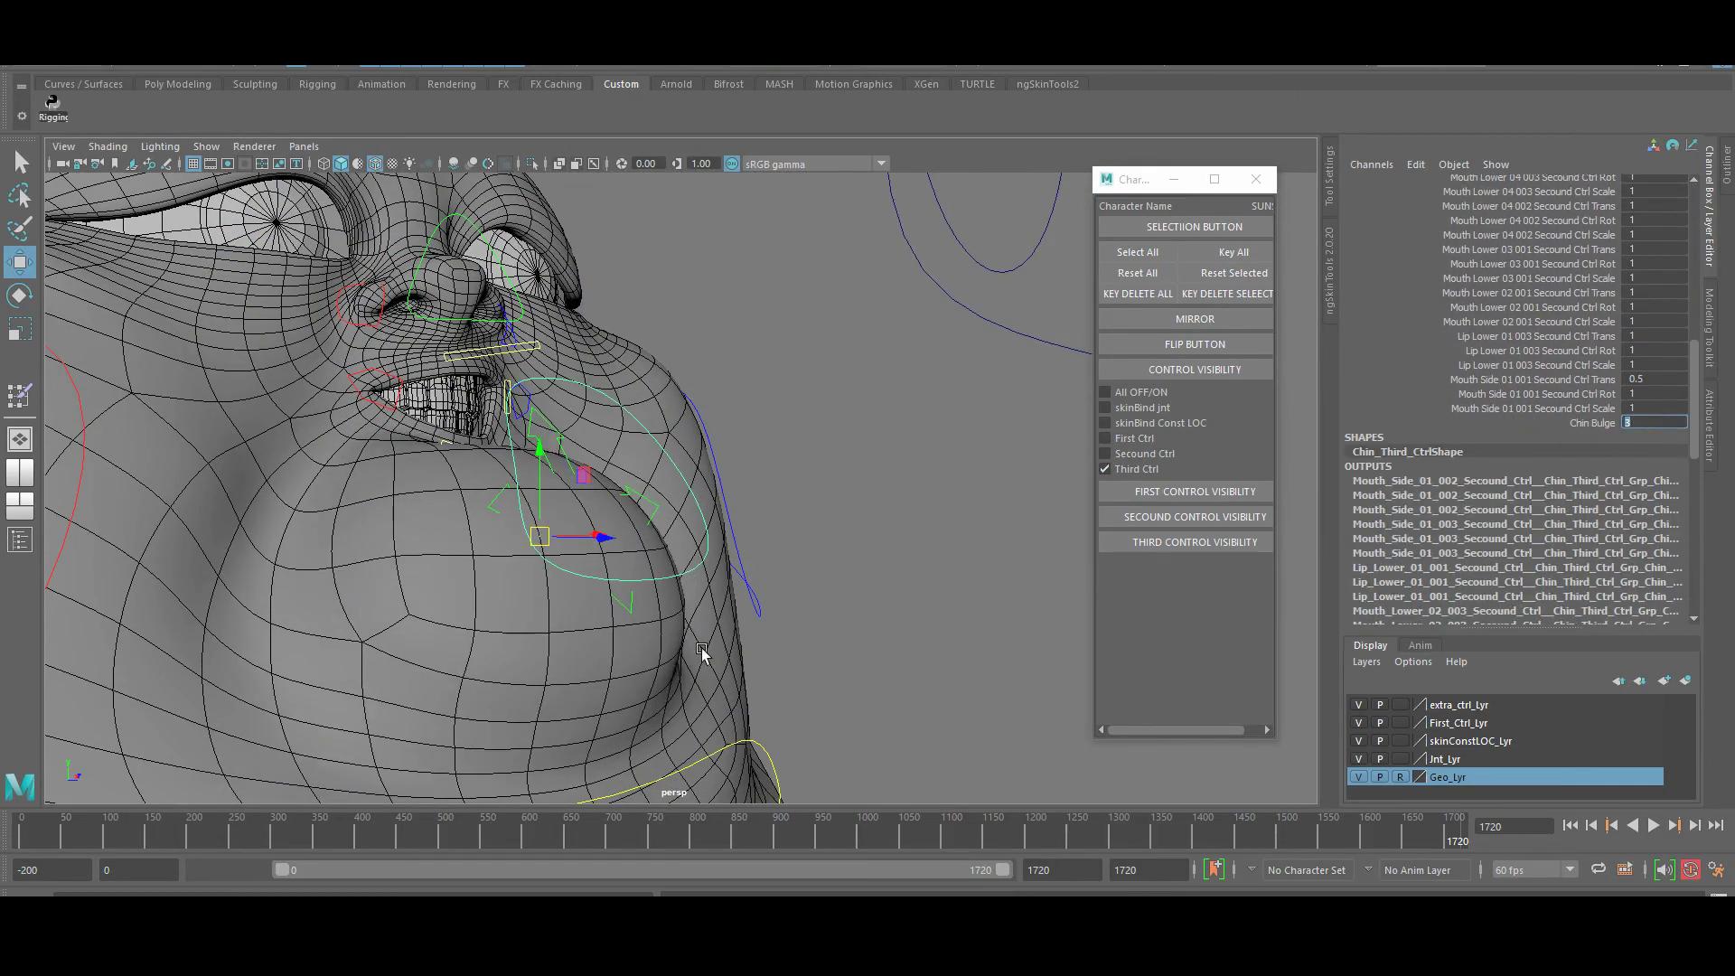
# Select the left and right cheek third controls and move them together to about -0.35 in Translate X and 0.91 in Translate Y
pyautogui.keyDown('alt'); pyautogui.moveTo(701, 647); pyautogui.dragTo(649, 573); pyautogui.keyUp('alt')
pyautogui.click(694, 705)
pyautogui.press('q')
pyautogui.click(800, 506)
pyautogui.click(446, 485)
pyautogui.press('w')
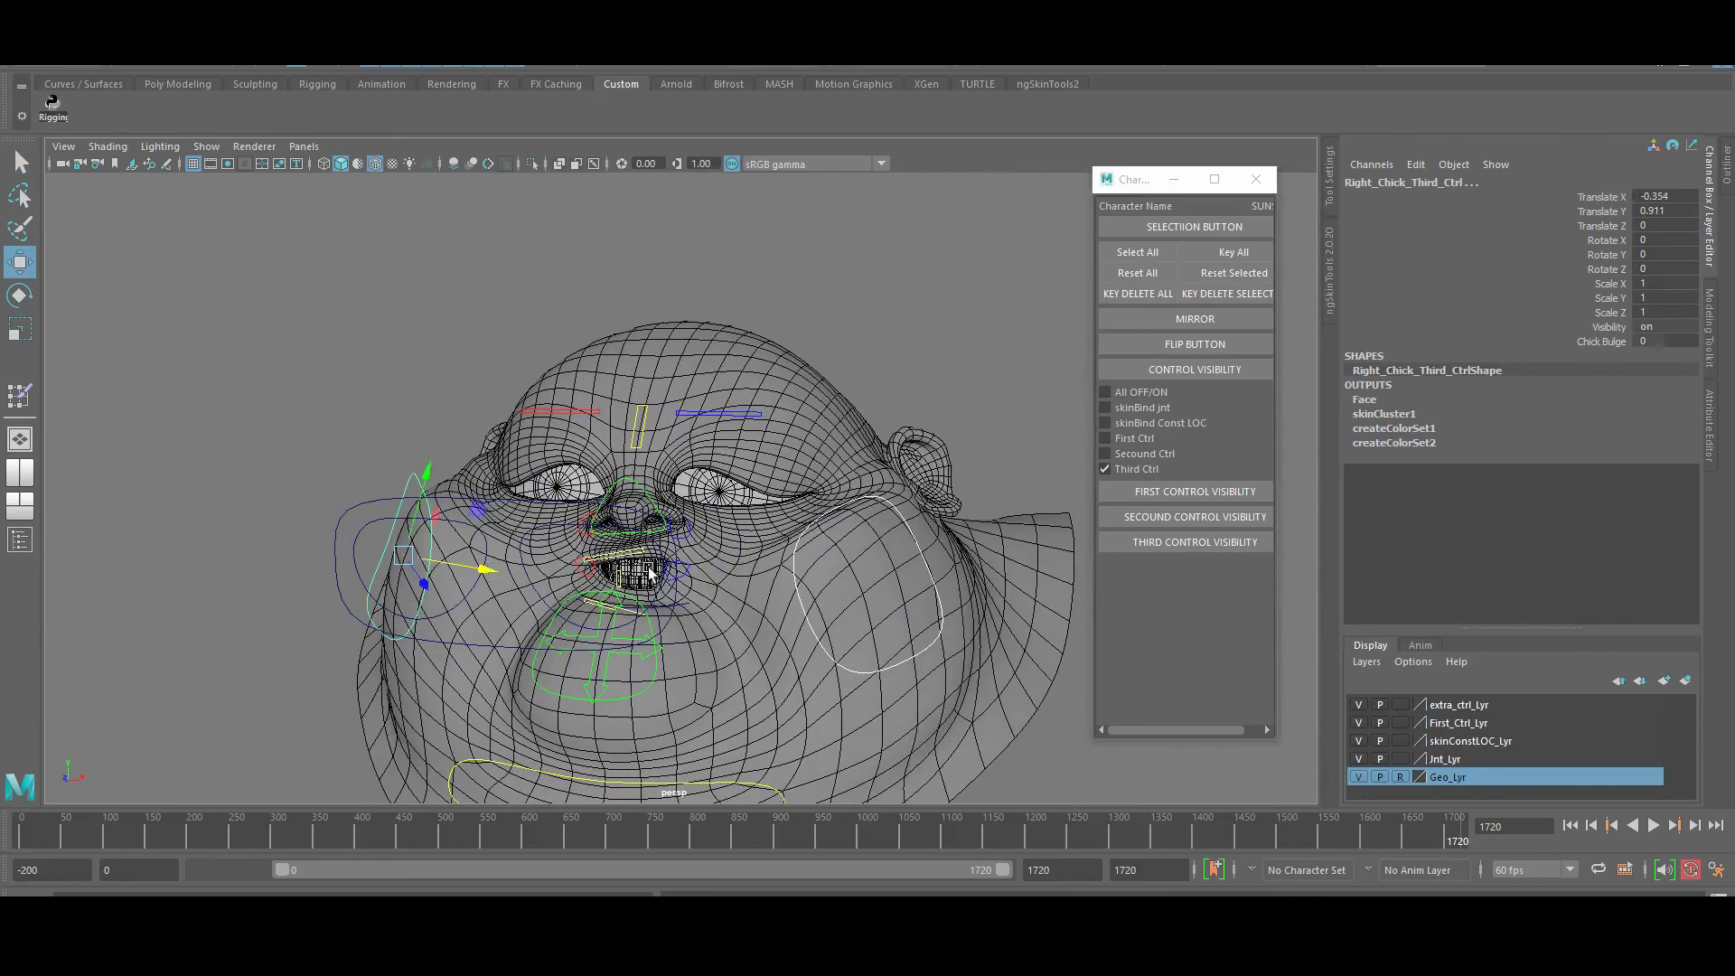
pyautogui.click(812, 526)
pyautogui.keyDown('alt'); pyautogui.moveTo(812, 526); pyautogui.dragTo(687, 542); pyautogui.keyUp('alt')
# Show only the Secound Ctrl set and raise the left eye side 008 and 007 controls to about 0.10 and 0.11 in Translate Y
pyautogui.press('q')
pyautogui.click(1140, 454)
pyautogui.click(786, 547)
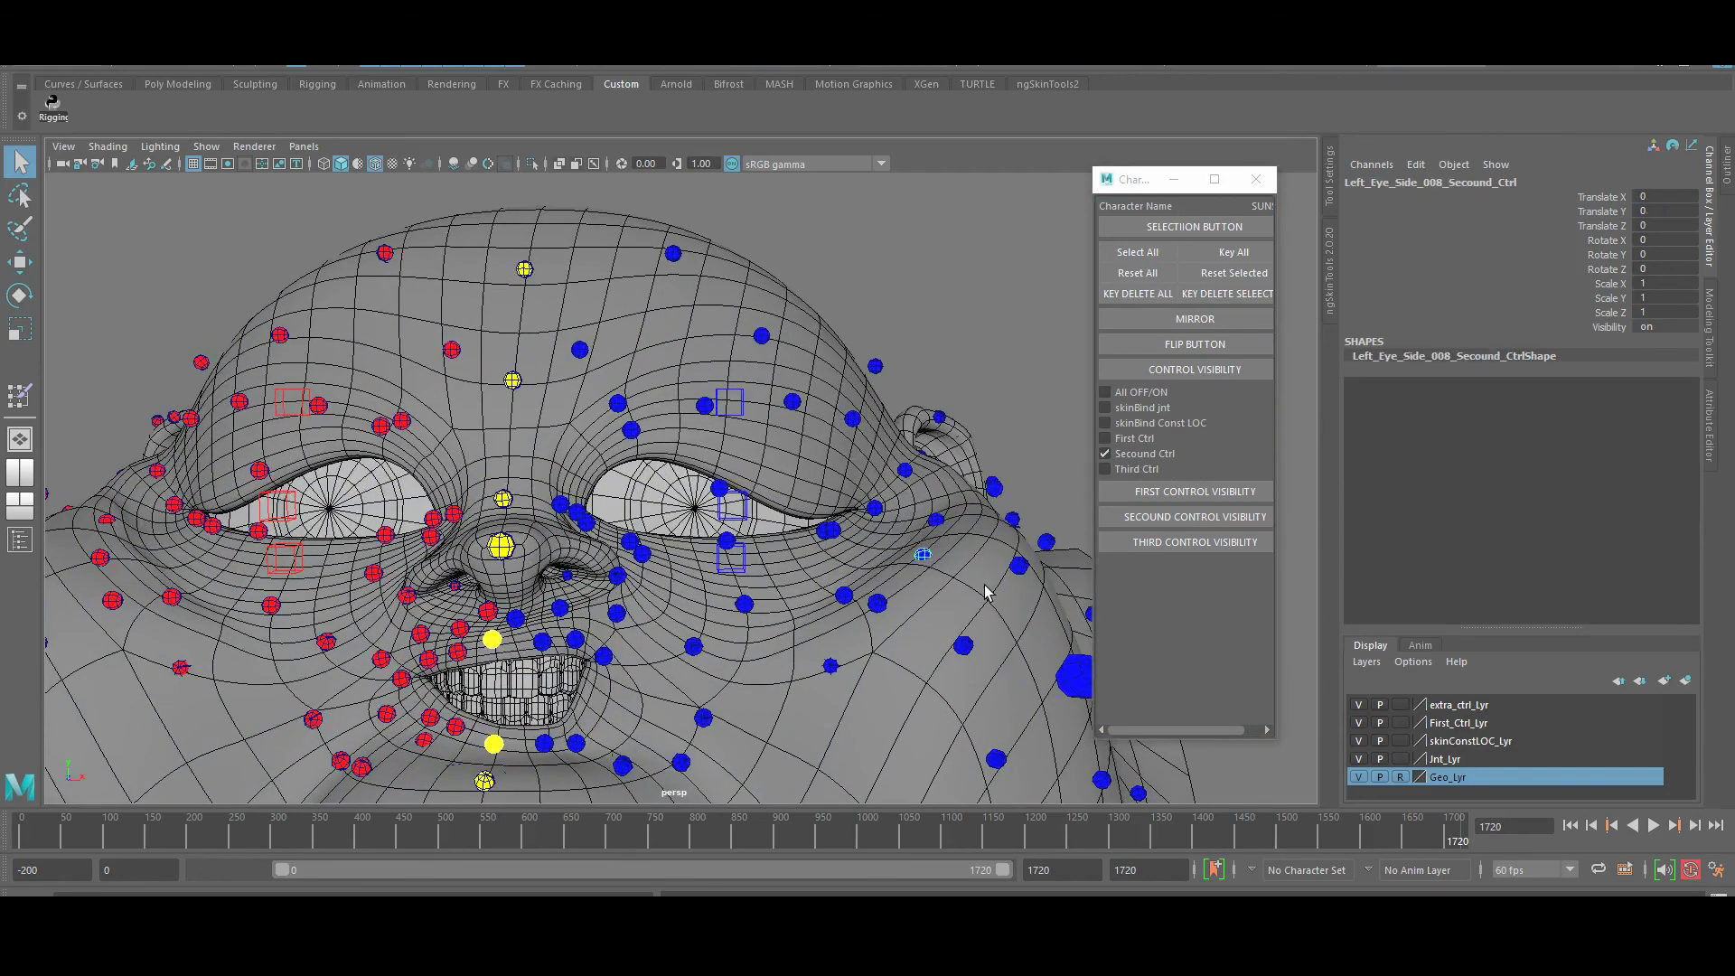
pyautogui.press('f')
pyautogui.press('w')
pyautogui.keyDown('alt'); pyautogui.moveTo(449, 476); pyautogui.dragTo(681, 380); pyautogui.keyUp('alt')
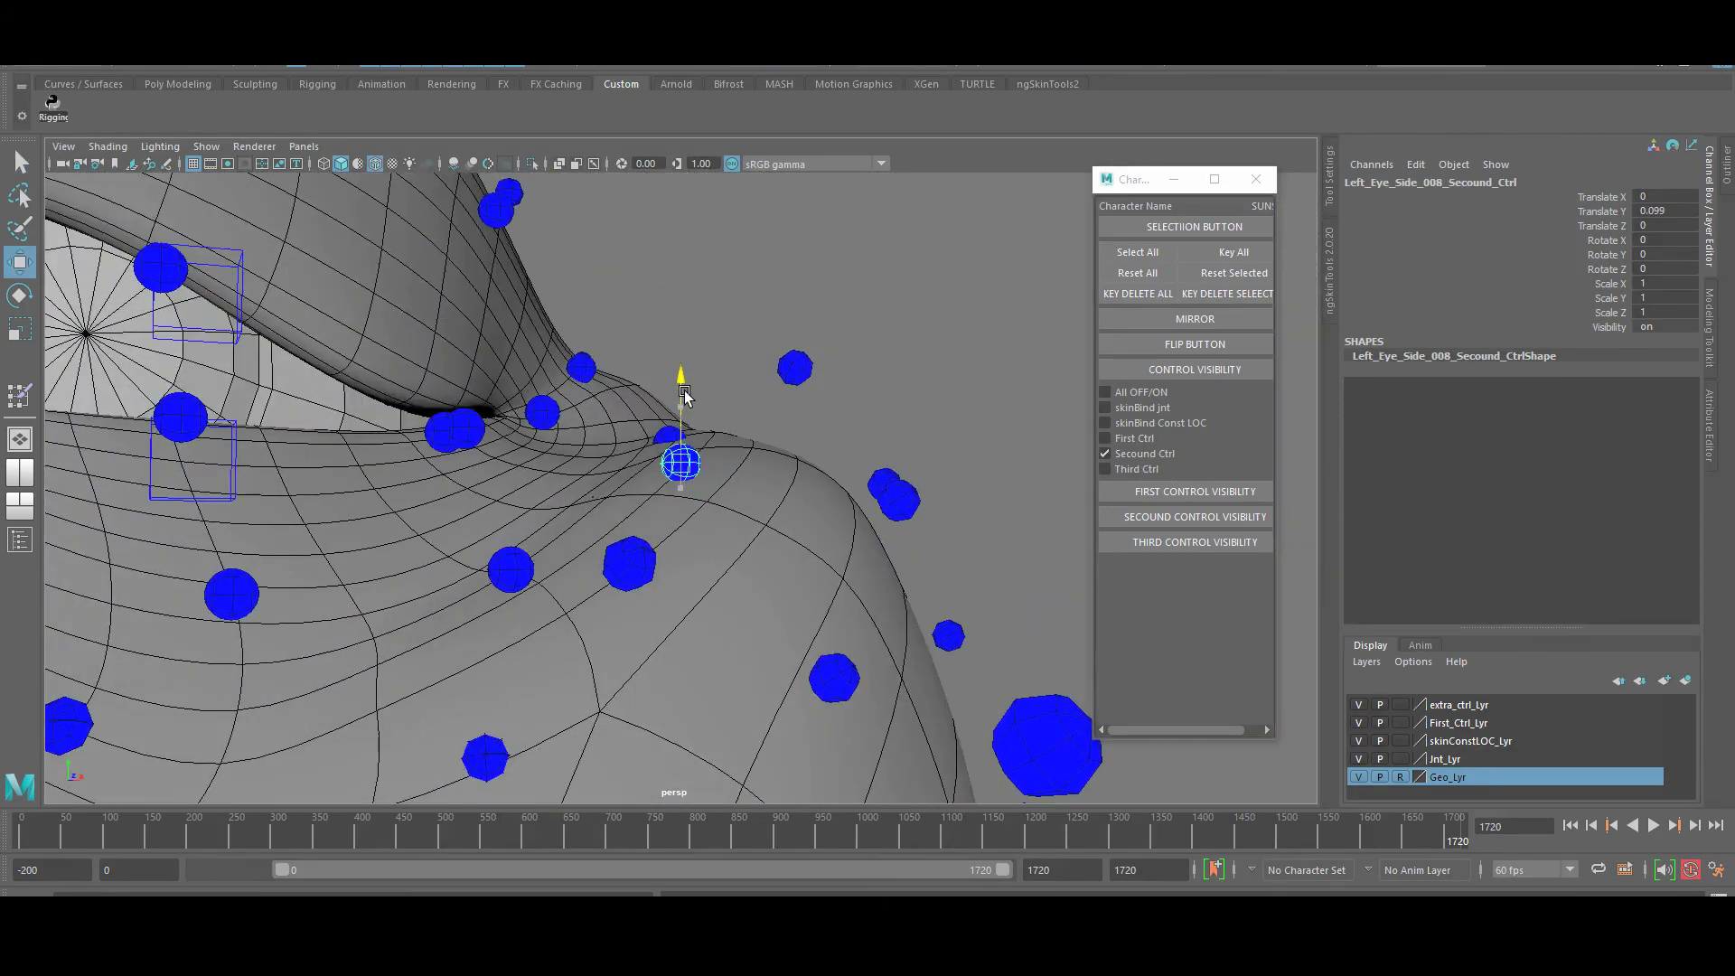
pyautogui.press('q')
pyautogui.keyDown('alt'); pyautogui.moveTo(821, 490); pyautogui.dragTo(814, 364); pyautogui.keyUp('alt')
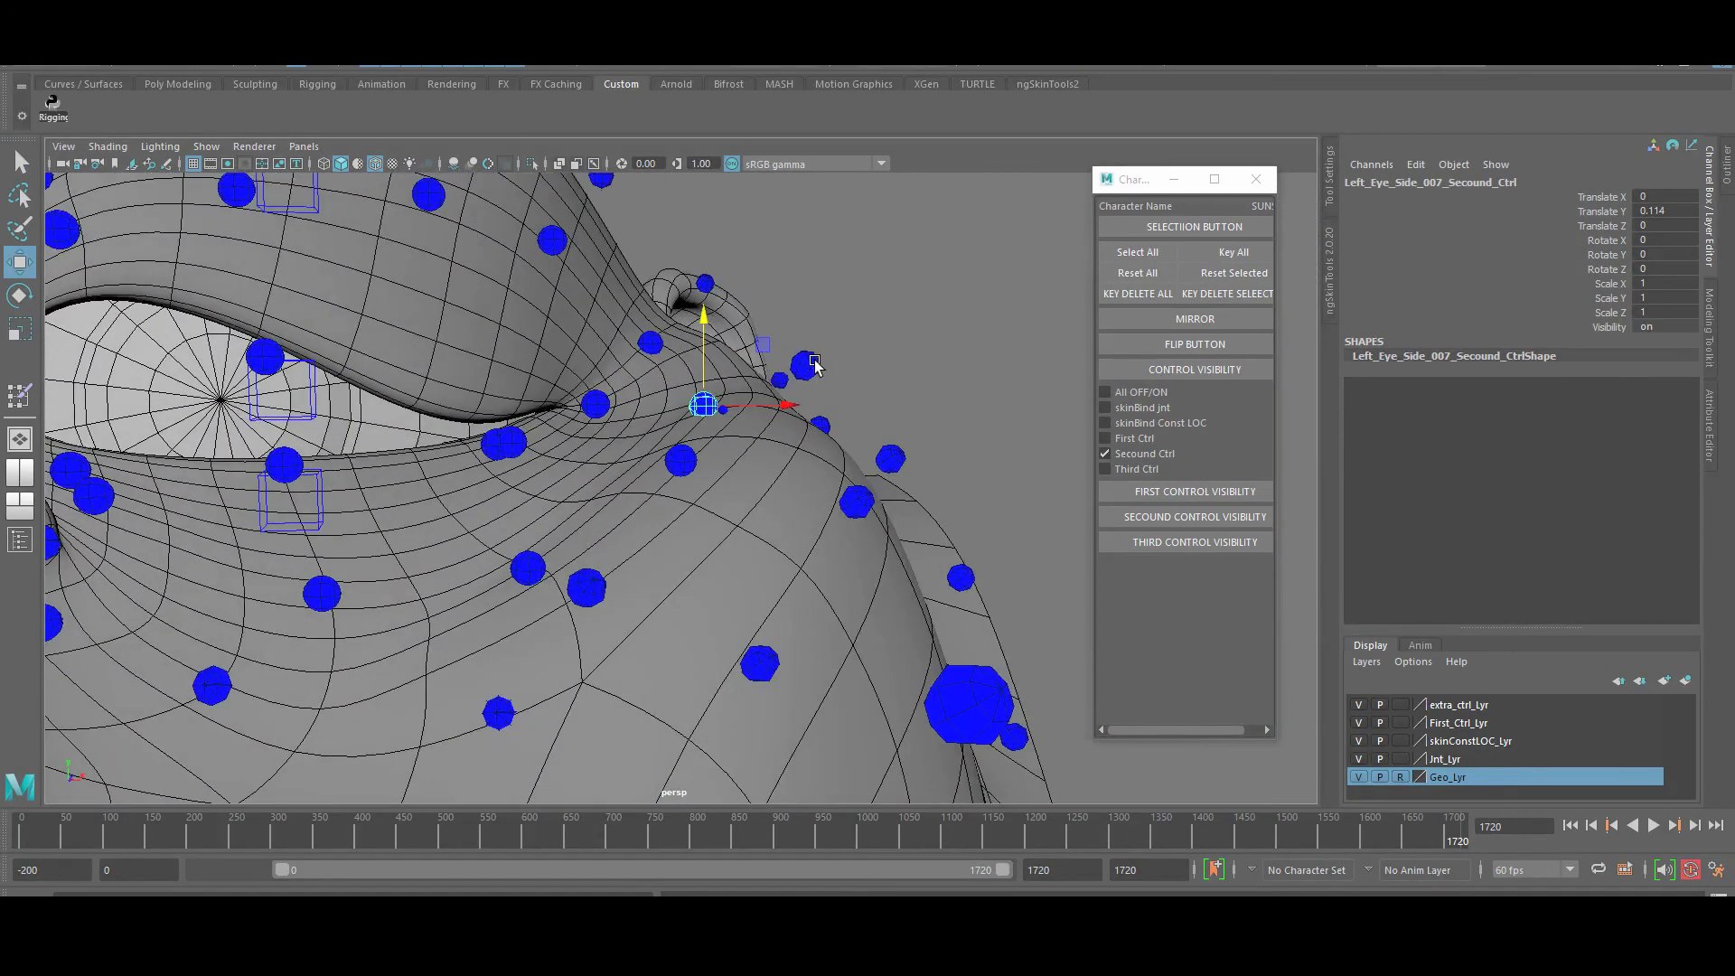
# Move the Left_Chick_Side_01_002 second control to about -0.04, -0.20 and 0.02 in Translate X, Y, Z and hide the Secound Ctrl set
pyautogui.scroll(-10, 809, 551)
pyautogui.moveTo(833, 531); pyautogui.dragTo(652, 478)
pyautogui.click(1104, 454)
pyautogui.scroll(-2, 652, 479)
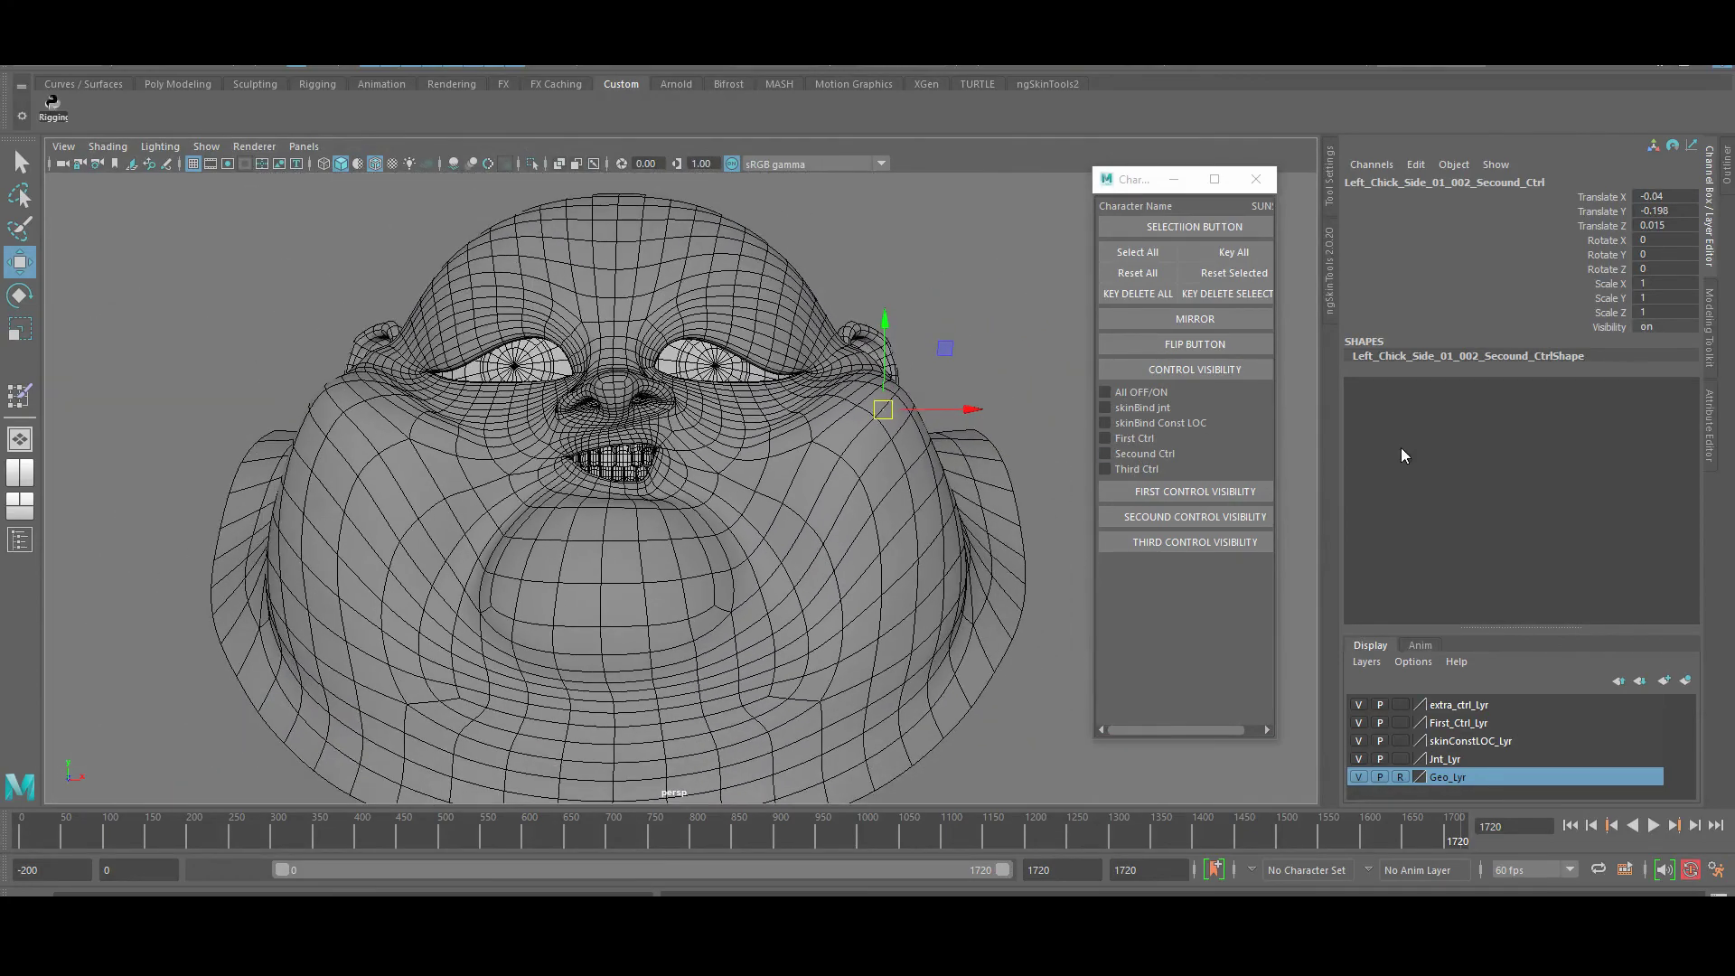